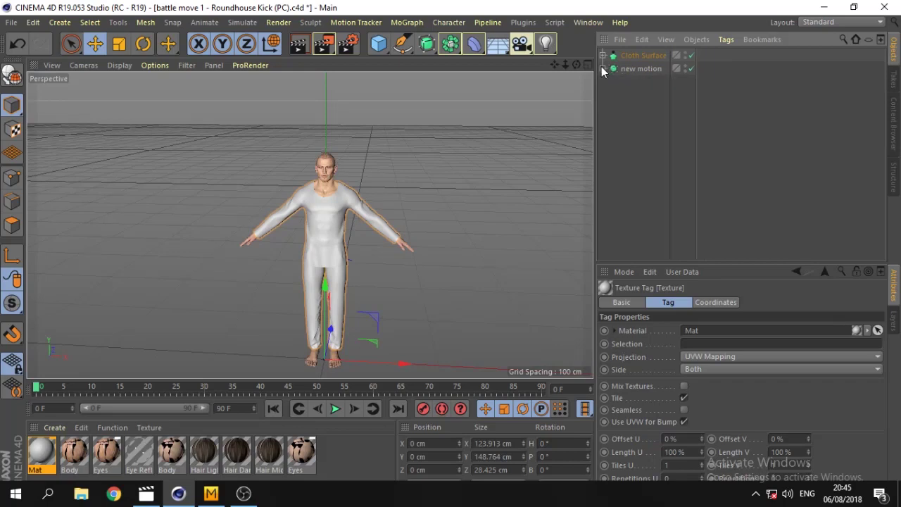
- Add a light and raise it to Y 222.685 cm, Z -83.741 cm above the character
left_click(627, 101)
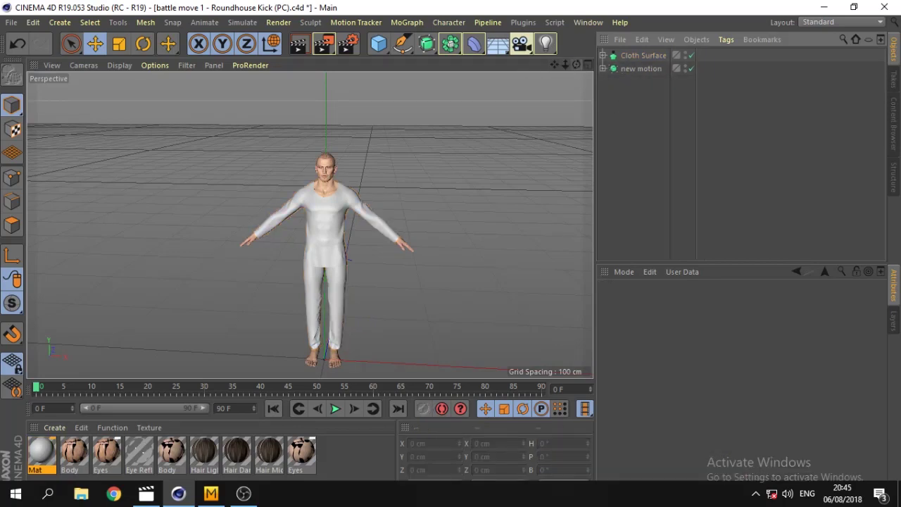
mouse_move(576, 64)
left_mouse_down()
mouse_move(549, 67)
mouse_move(605, 75)
mouse_move(675, 110)
left_mouse_up()
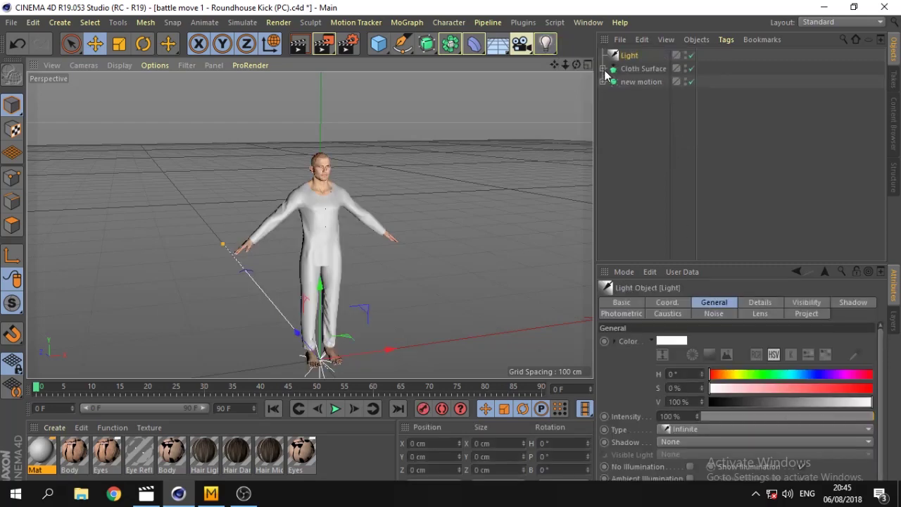
left_click(627, 59)
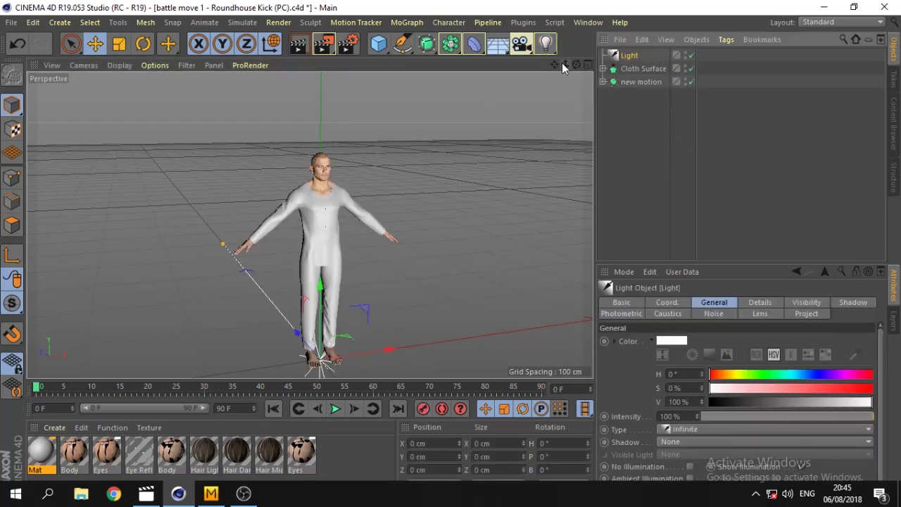
mouse_move(564, 64)
left_mouse_down()
mouse_move(552, 67)
mouse_move(576, 64)
left_mouse_up()
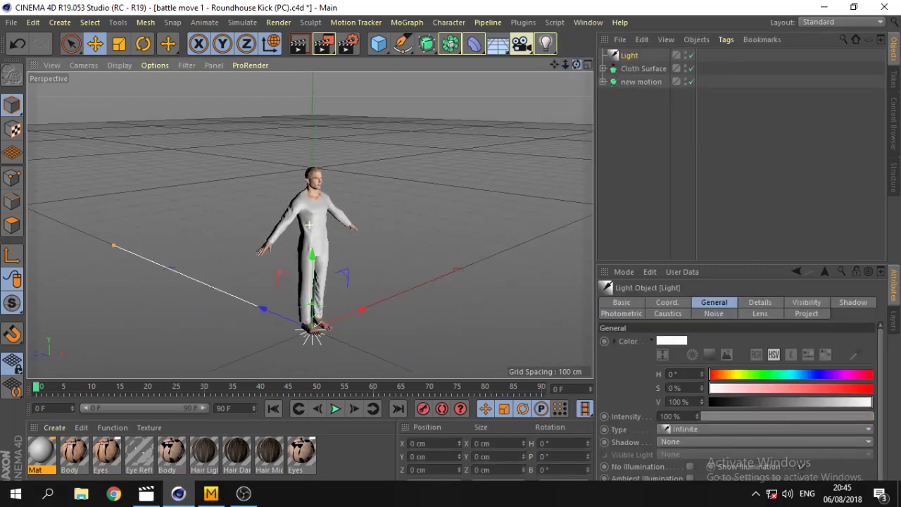
mouse_move(274, 295)
left_mouse_down()
mouse_move(296, 330)
mouse_move(374, 84)
left_mouse_up()
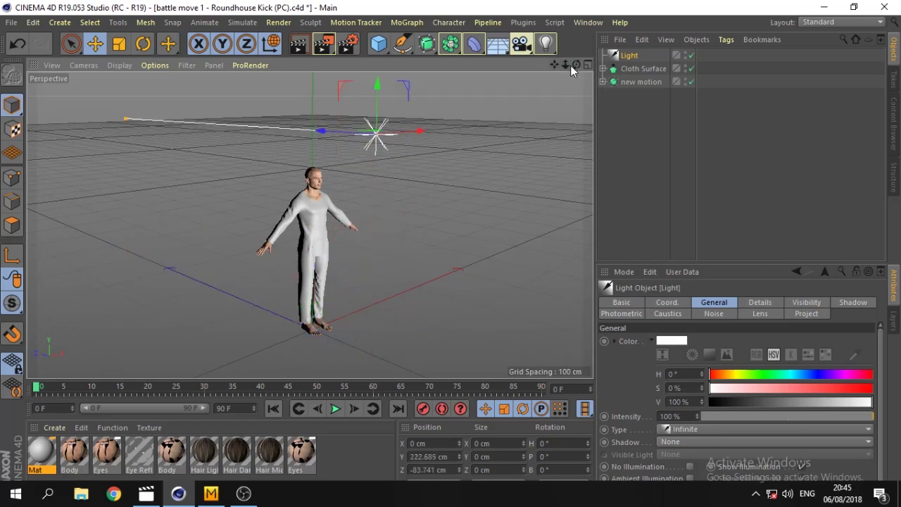
left_click_drag(571, 68, 559, 71)
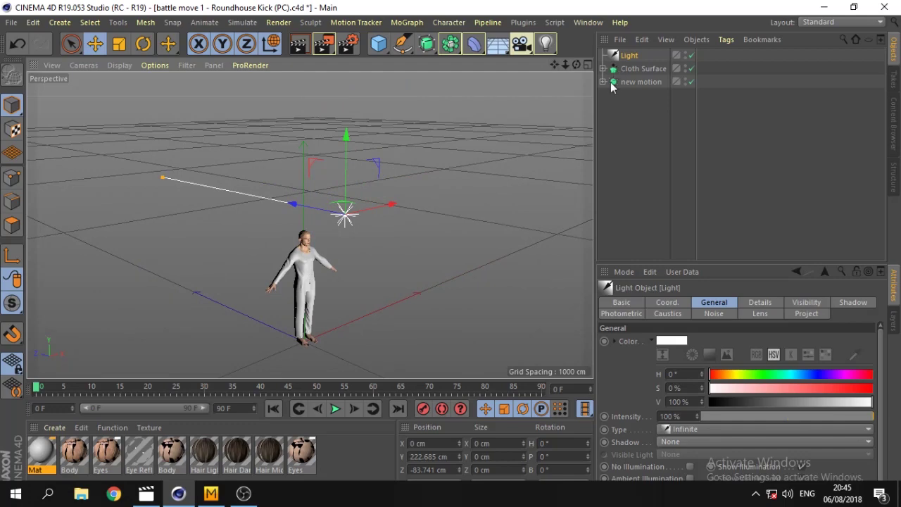
- Group the light under a new Null and copy a second light into it
right_click(623, 56)
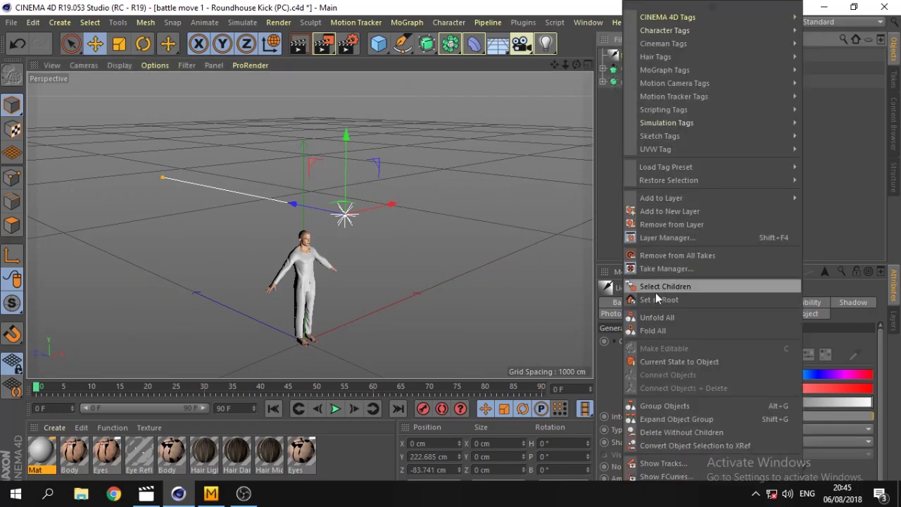
left_click(664, 405)
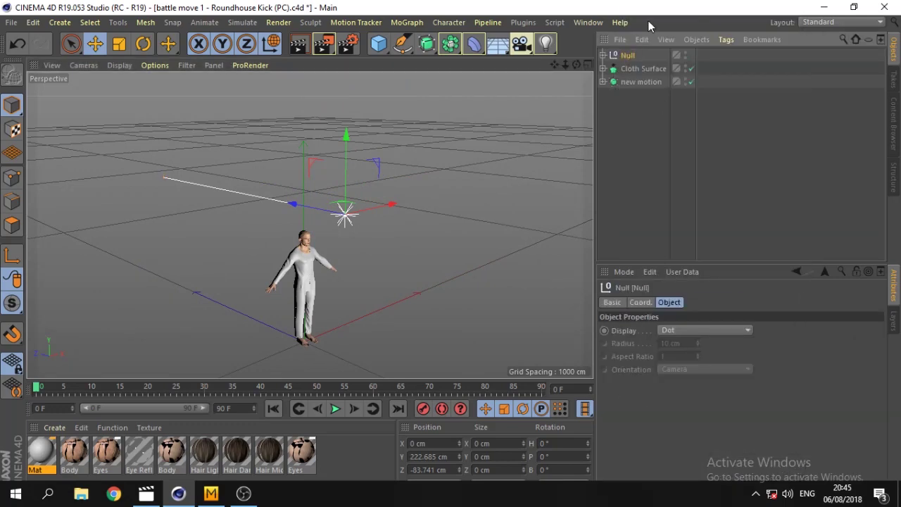
left_click(603, 55)
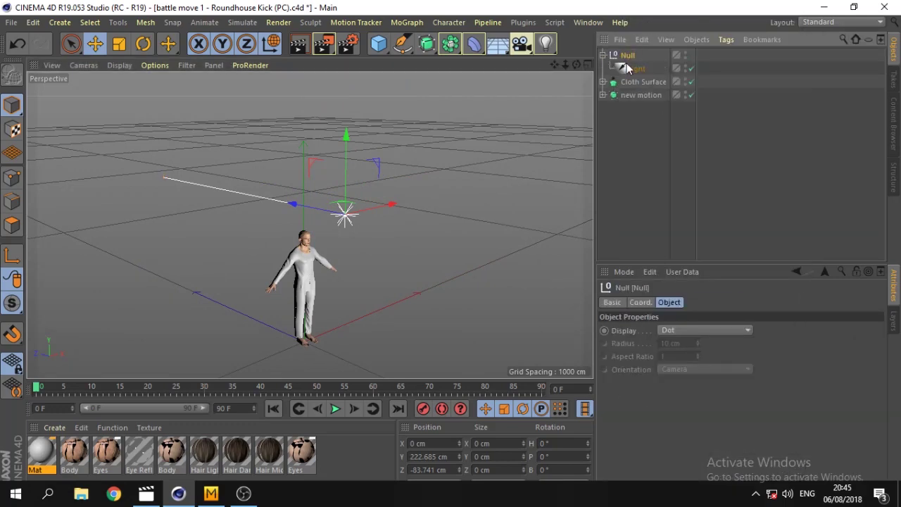
mouse_move(635, 69)
left_mouse_down("ctrl")
mouse_move(636, 123)
mouse_move(634, 56)
left_mouse_up("ctrl")
left_click(632, 112)
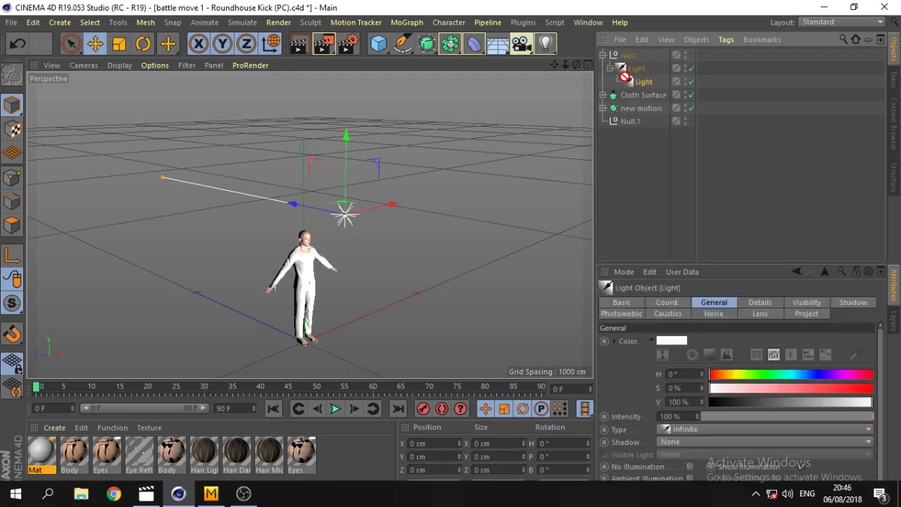
- Delete the empty Null.1, add a third light copy, and rename Light.1 to Light
left_click(629, 119)
key("Delete")
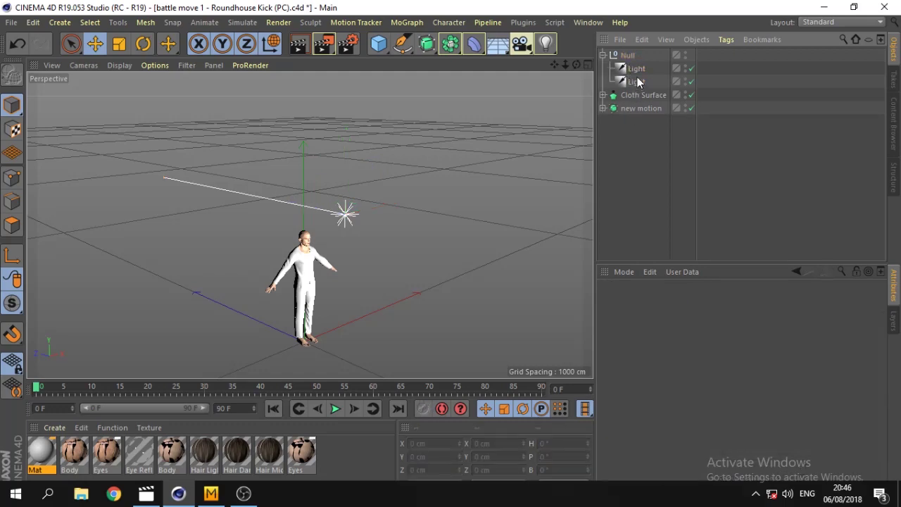
left_click_drag(637, 81, 644, 69, "ctrl")
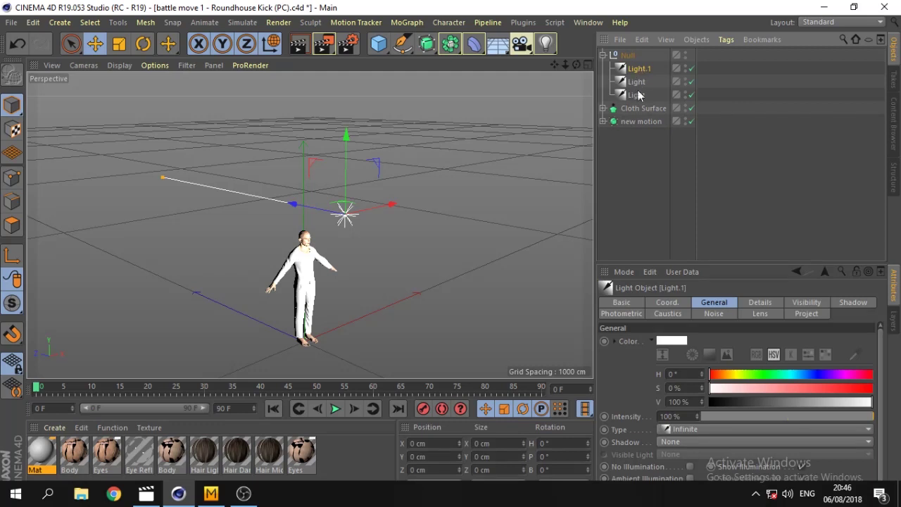
double_click(659, 68)
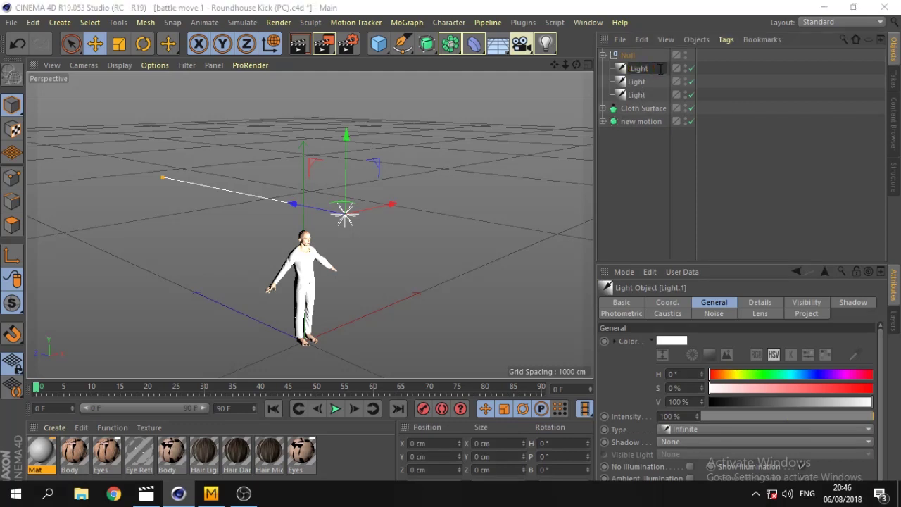
key("Return")
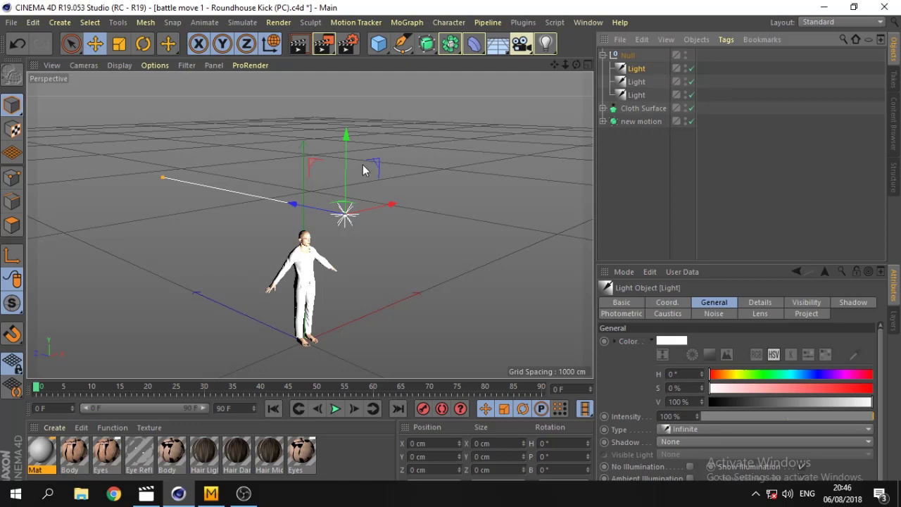
left_click(143, 44)
- Set the first light's heading rotation to 120°
mouse_move(373, 227)
left_mouse_down()
mouse_move(387, 240)
mouse_move(401, 206)
mouse_move(418, 214)
left_mouse_up()
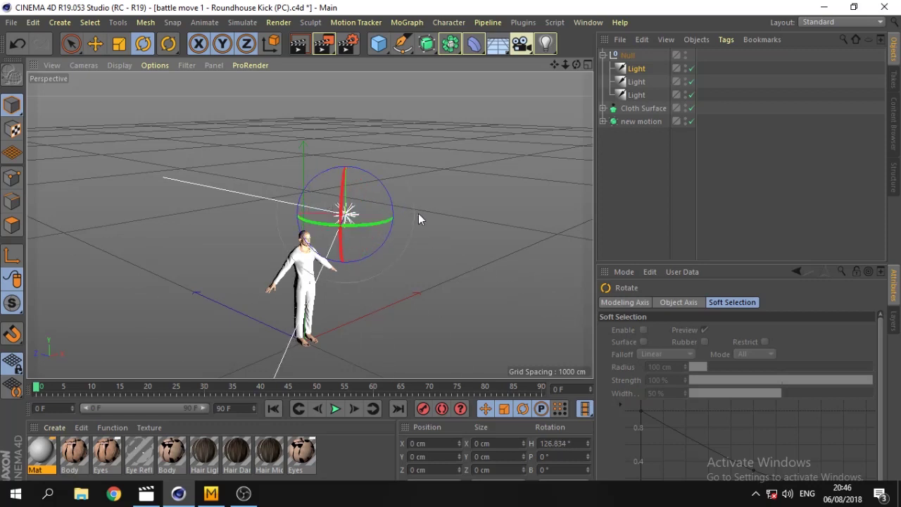
left_click(540, 442)
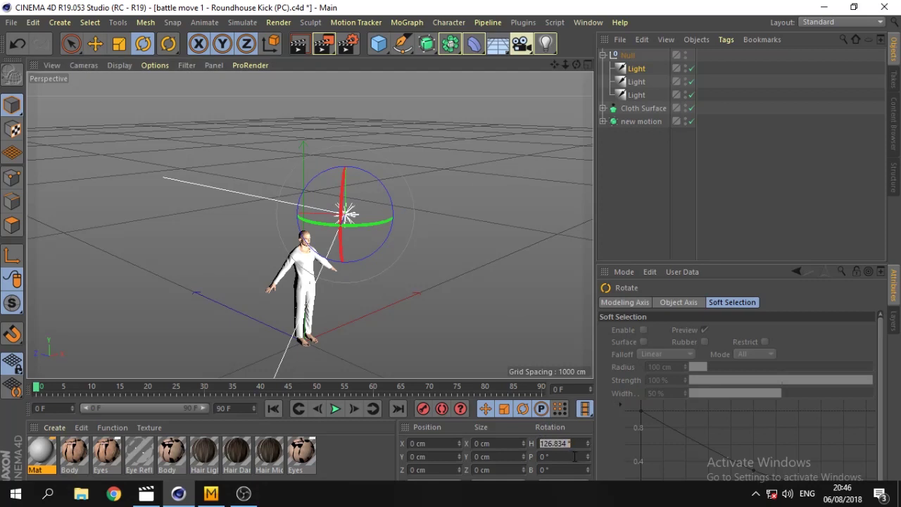
type("120")
key("Return")
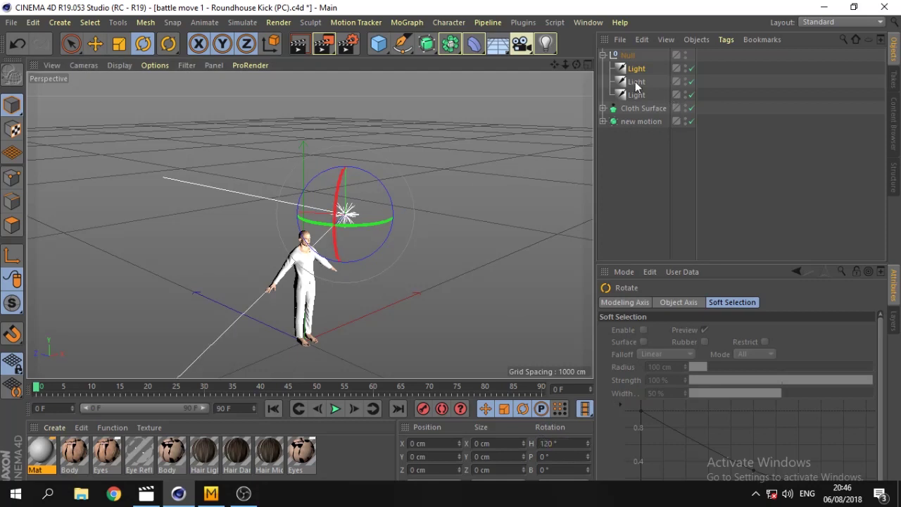
- Rotate the second light to heading -120° and pitch -30°
left_click(635, 83)
left_click_drag(378, 225, 592, 469)
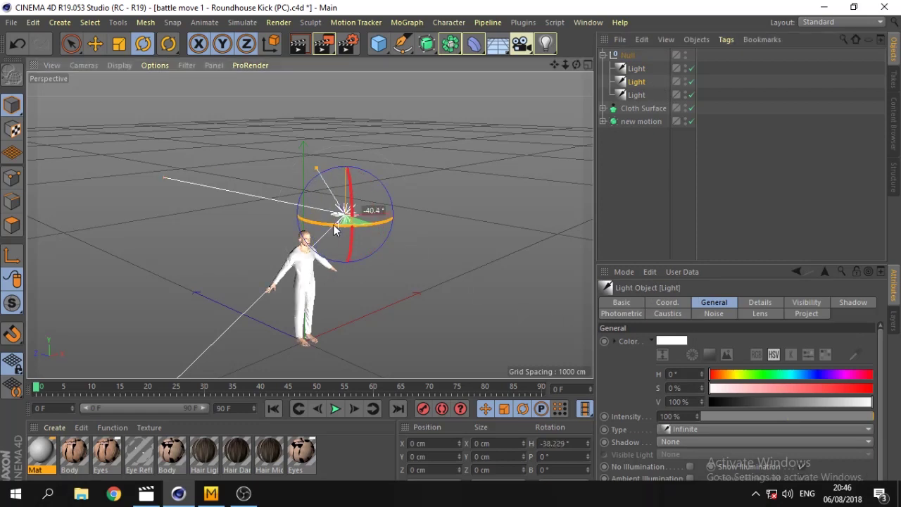
double_click(566, 444)
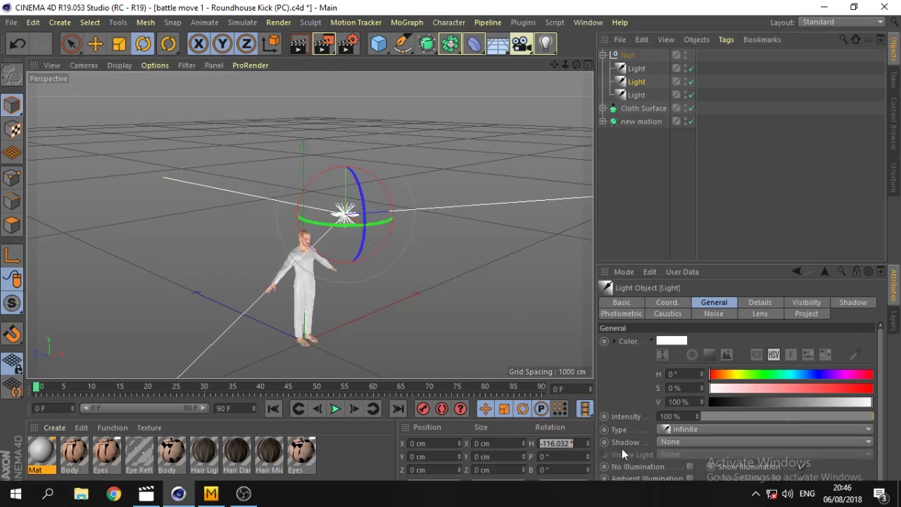
type("-120")
key("Return")
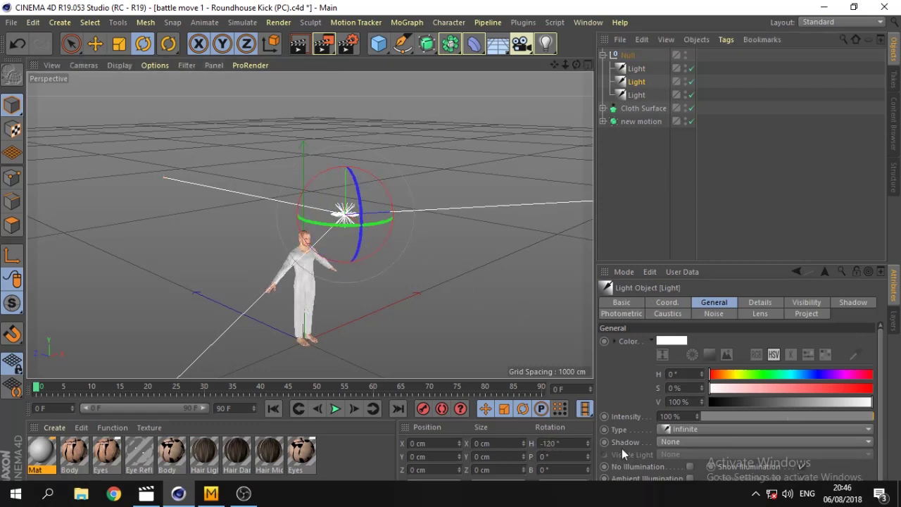
left_click_drag(578, 65, 563, 77)
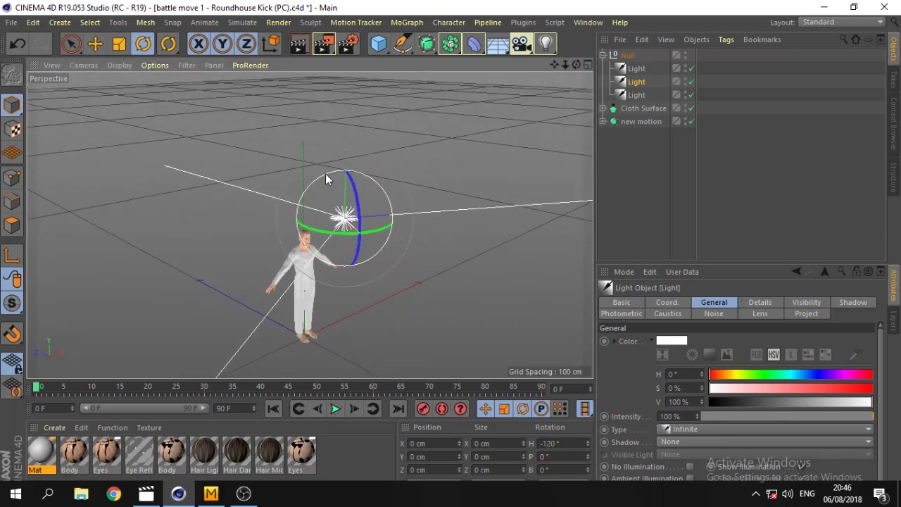
mouse_move(325, 173)
left_mouse_down()
mouse_move(350, 172)
mouse_move(352, 185)
left_mouse_up()
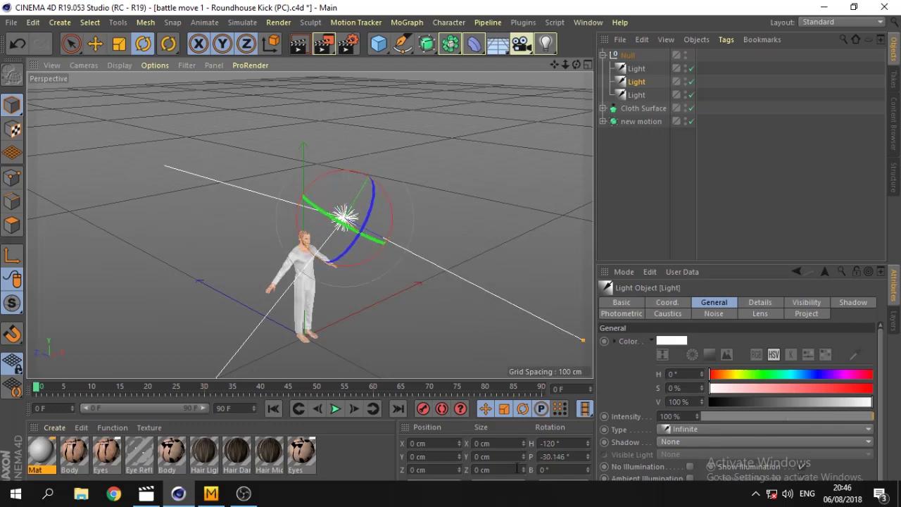
double_click(547, 456)
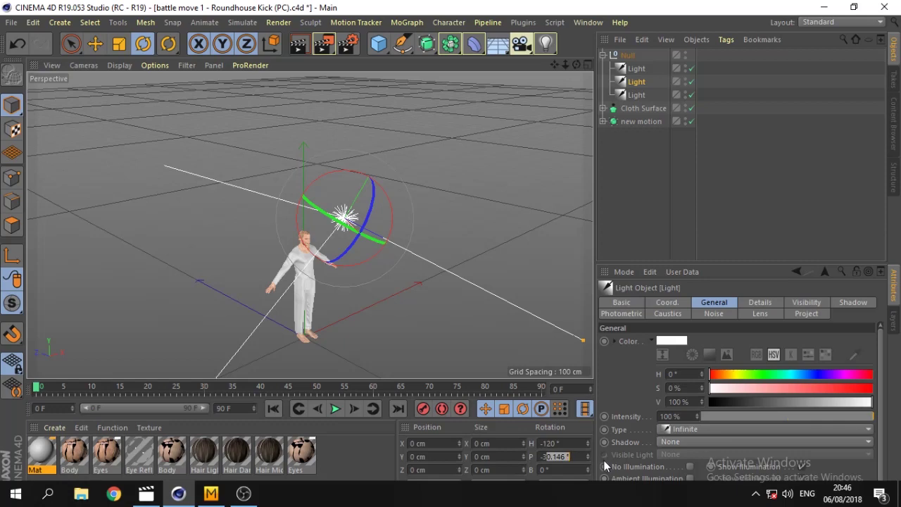
type("-30")
key("Return")
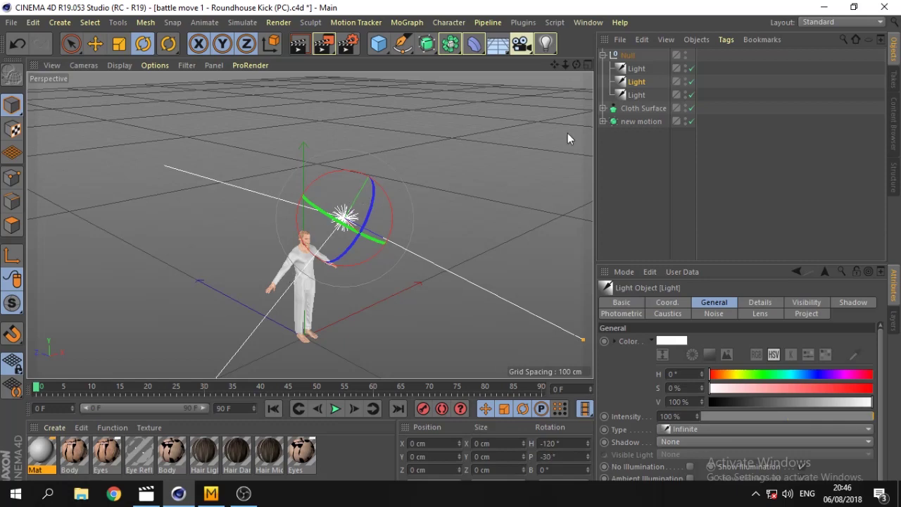
left_click(636, 69)
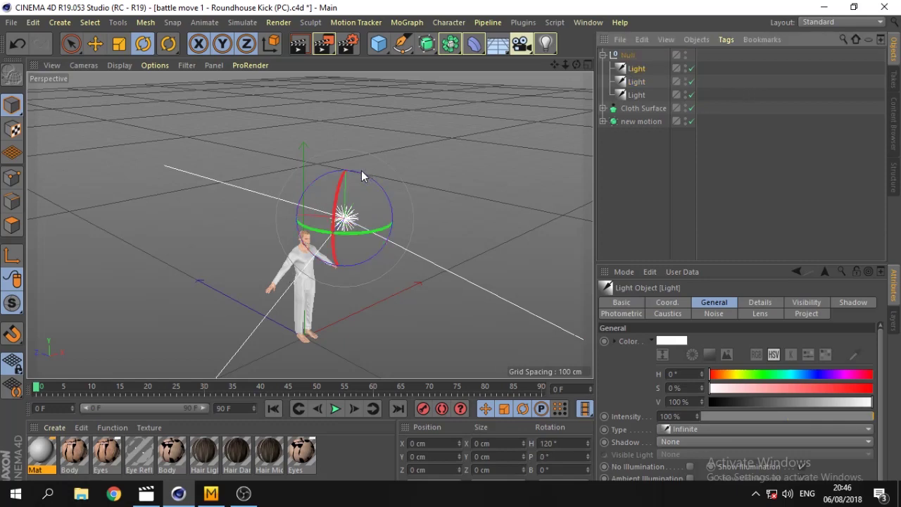
- Set the third light's bank rotation to -30°
left_click(632, 97)
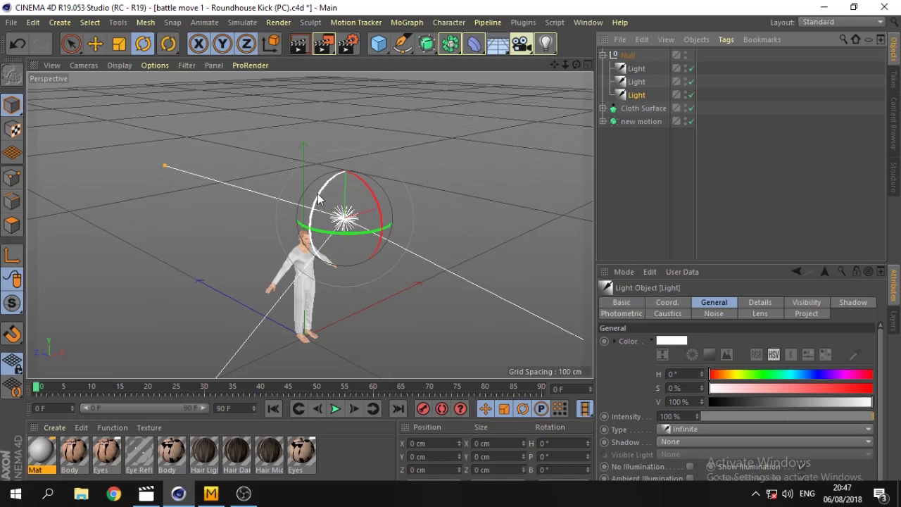
left_click_drag(319, 200, 342, 240)
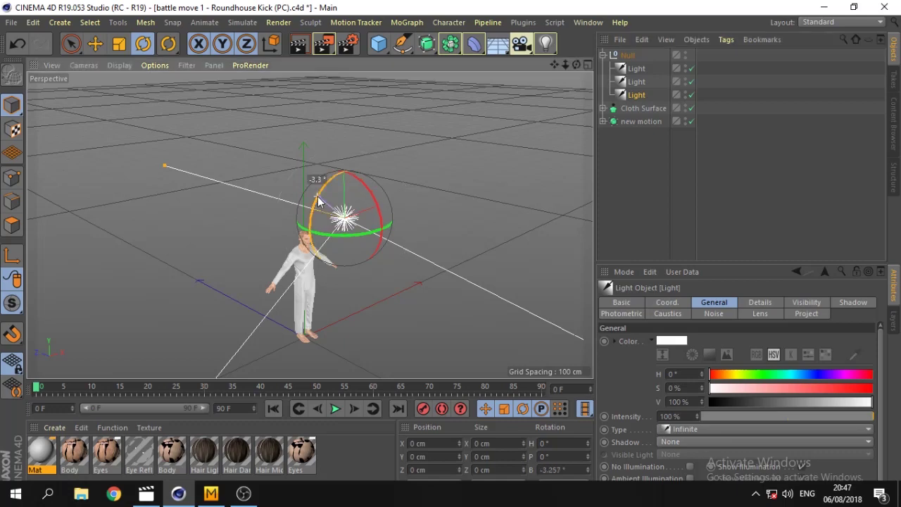
left_click(546, 469)
key("BackSpace")
type("-3")
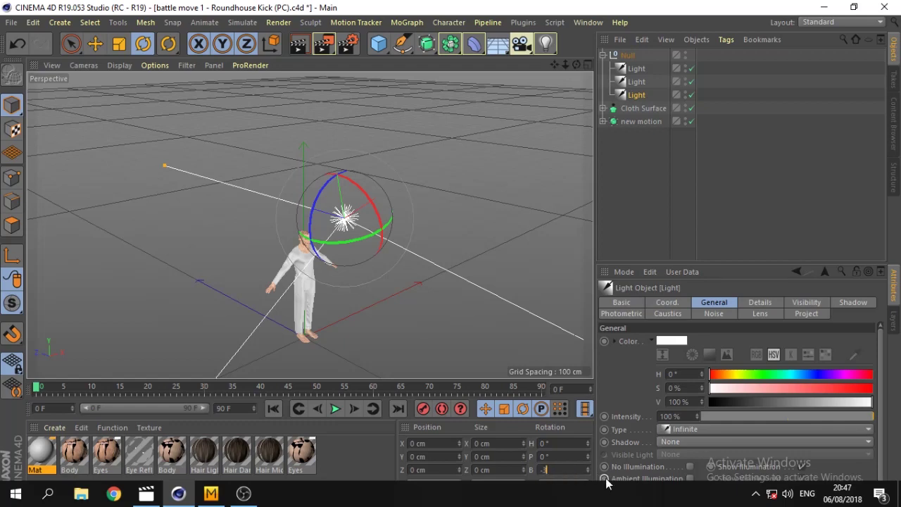
type("0")
key("Return")
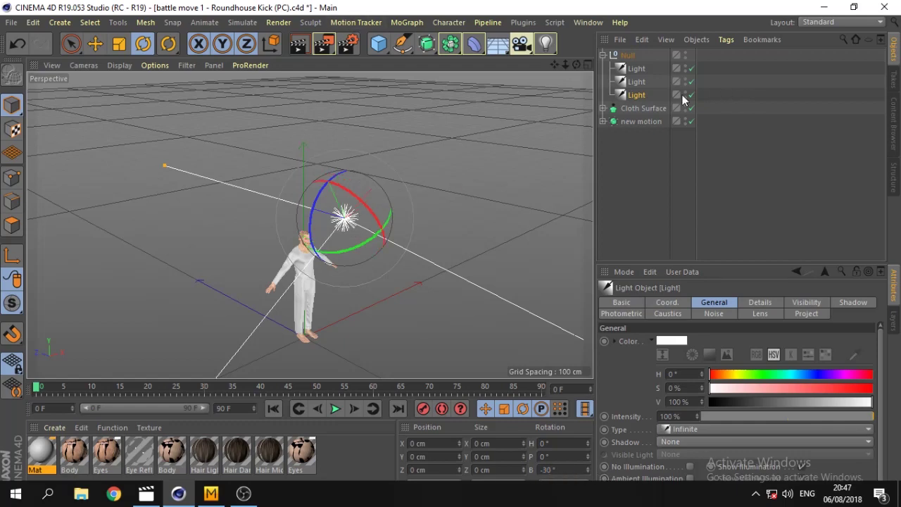
- Check each light's rotation and orbit the view around the character and lights
left_click(637, 82)
left_click(637, 68)
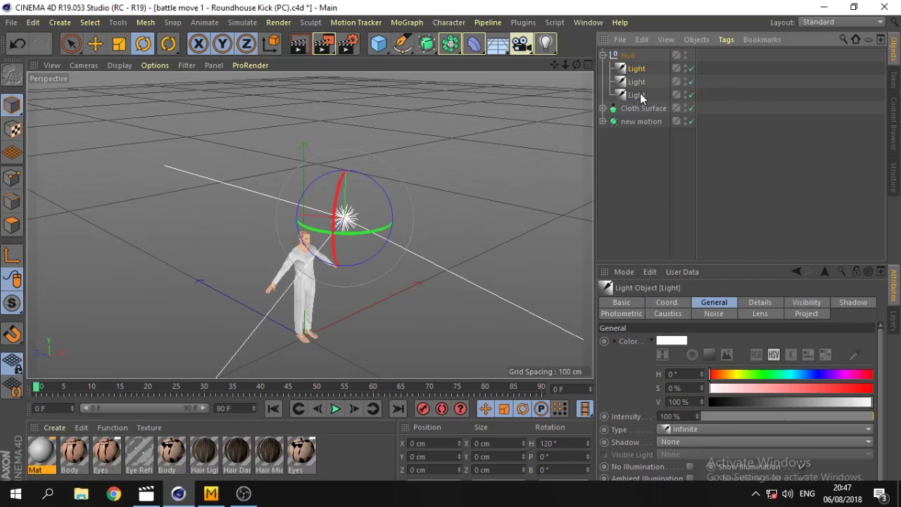
left_click(637, 95)
mouse_move(576, 64)
left_mouse_down()
mouse_move(309, 225)
mouse_move(330, 224)
left_mouse_up()
- Select all three lights and lower their intensity to 49%
left_click(634, 68)
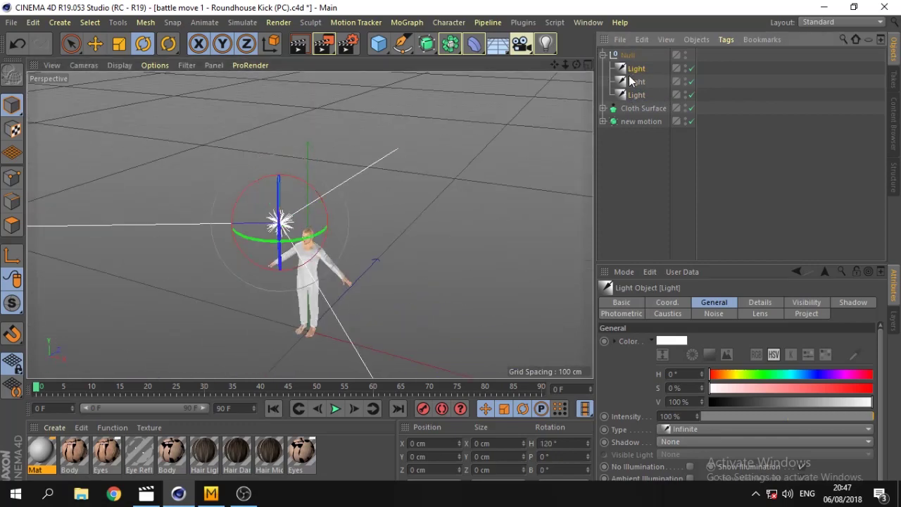
left_click(634, 95, "shift")
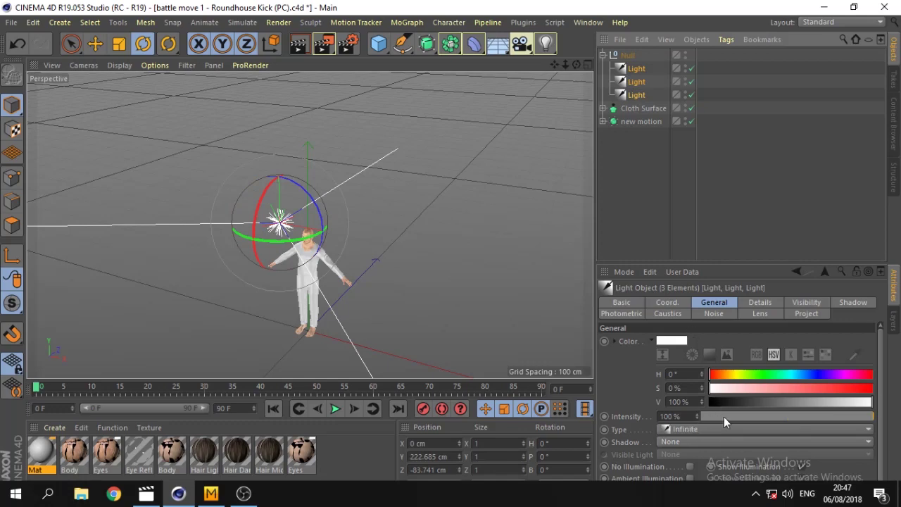
left_click_drag(725, 417, 791, 419)
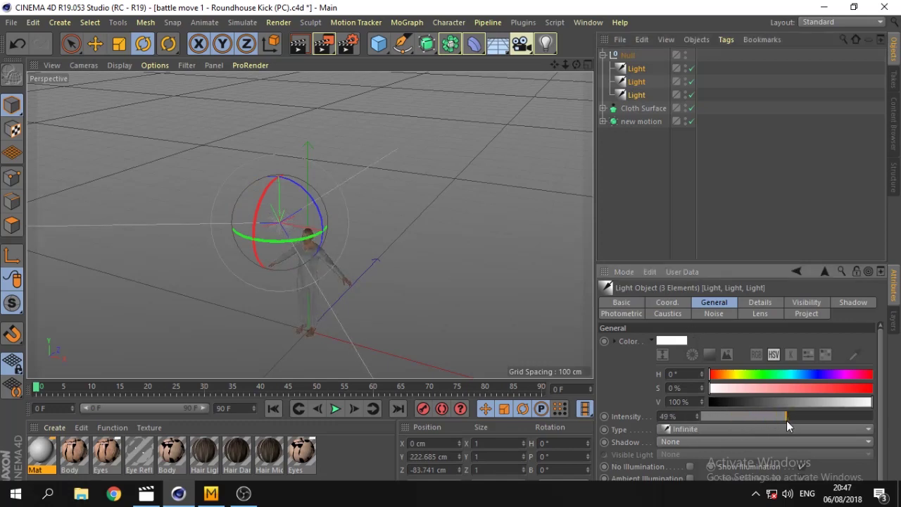
scroll(317, 258, "up", 2)
scroll(327, 236, "up", 3)
scroll(359, 220, "up", 2)
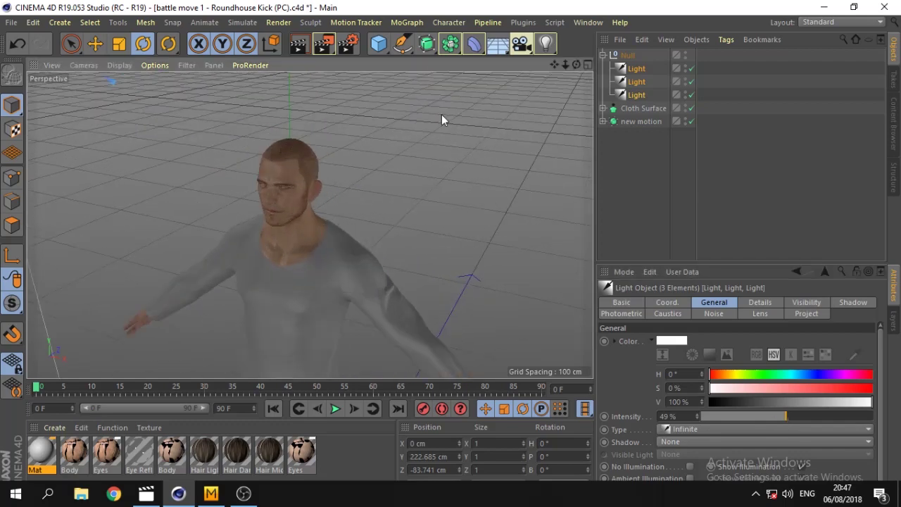
- Orbit to a low side view and toggle the new motion and Cloth Surface hierarchies
left_click_drag(578, 64, 309, 225)
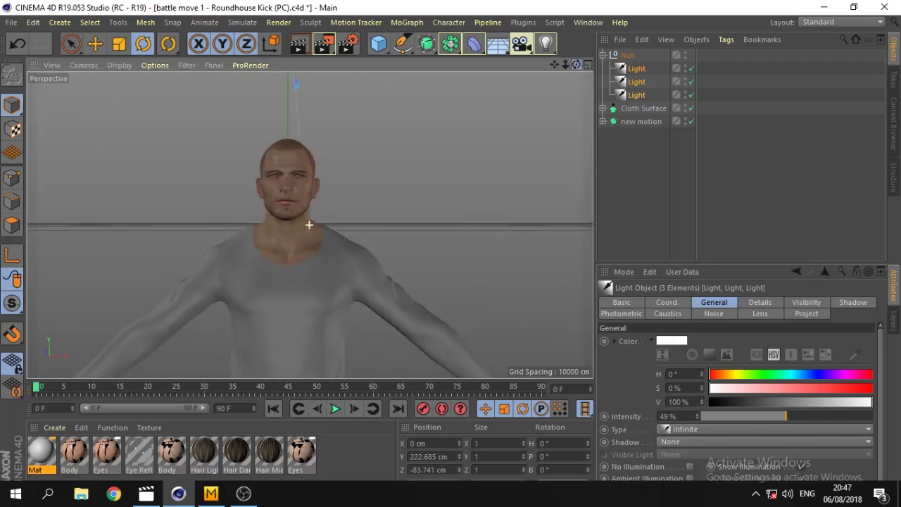
left_click(603, 121)
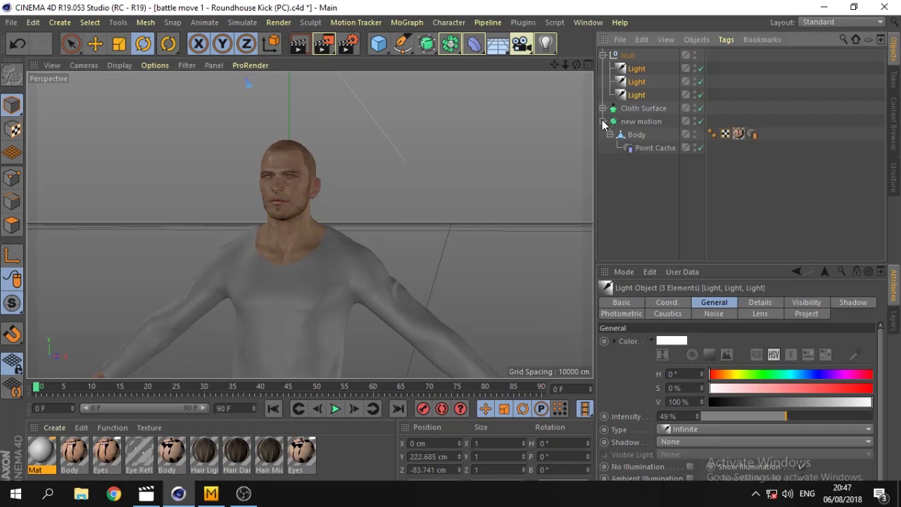
left_click(603, 122)
left_click(602, 108)
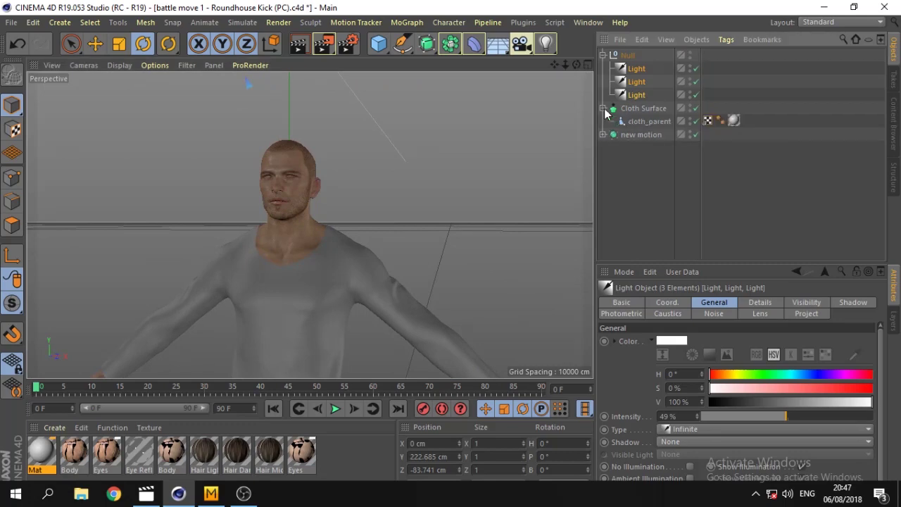
left_click(603, 109)
left_click(602, 121)
left_click(603, 121)
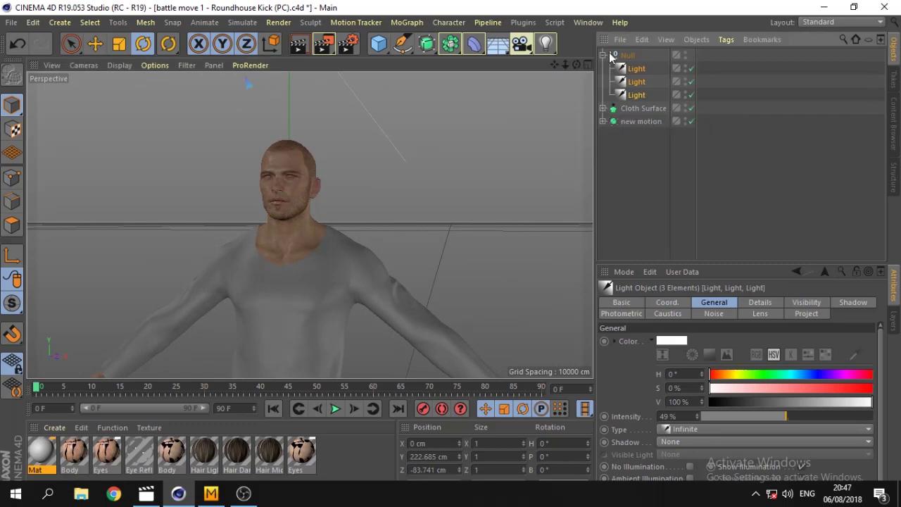
left_click_drag(312, 225, 312, 226, "alt")
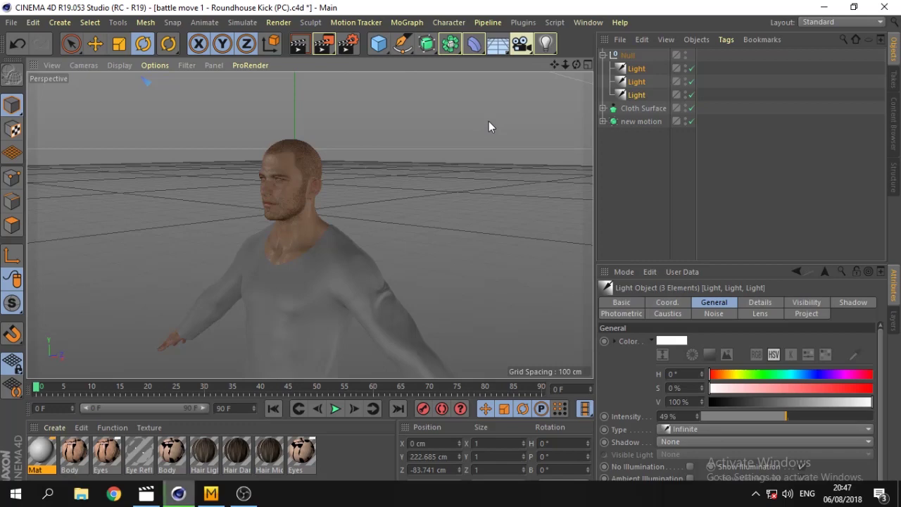
- Render a quick Ctrl+R preview of the lit character, then deselect the lights
key("ctrl+r")
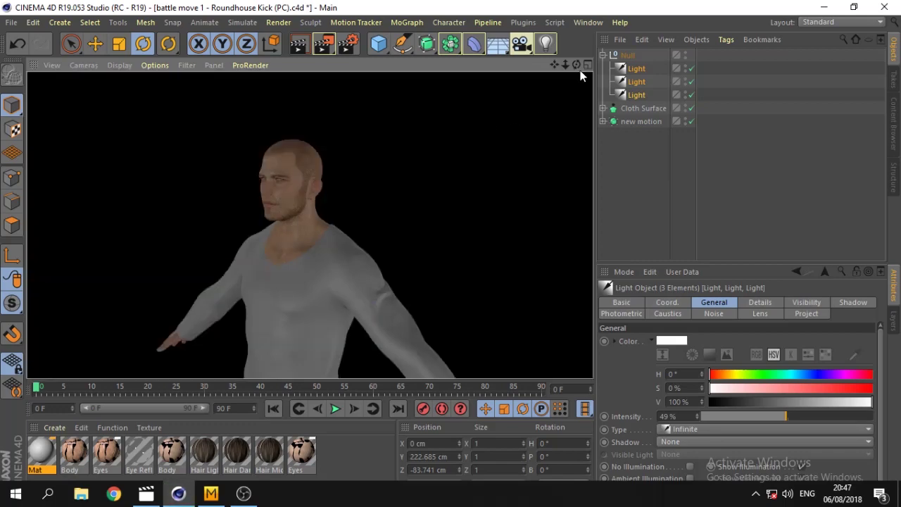
left_click_drag(576, 64, 756, 177)
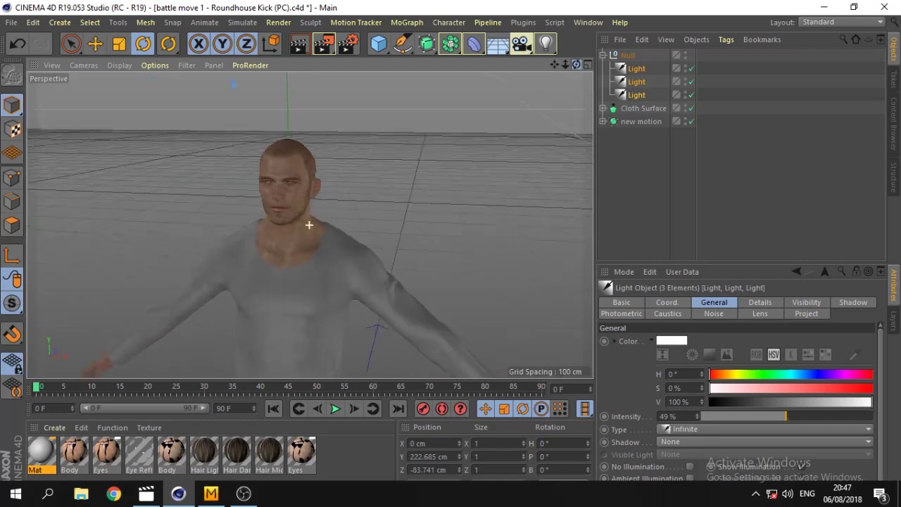
left_click(638, 146)
- Delete the new motion object, then undo to restore it and collapse its hierarchy
left_click(603, 121)
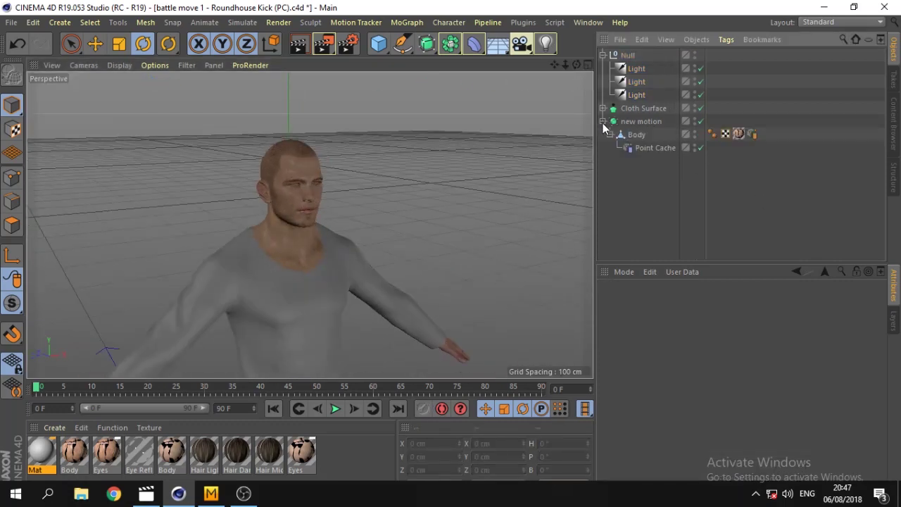
left_click(636, 123)
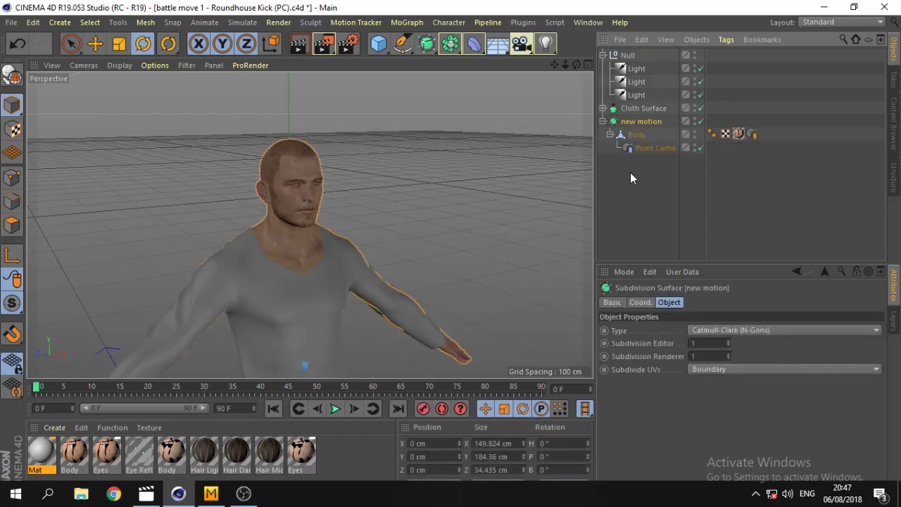
key("Delete")
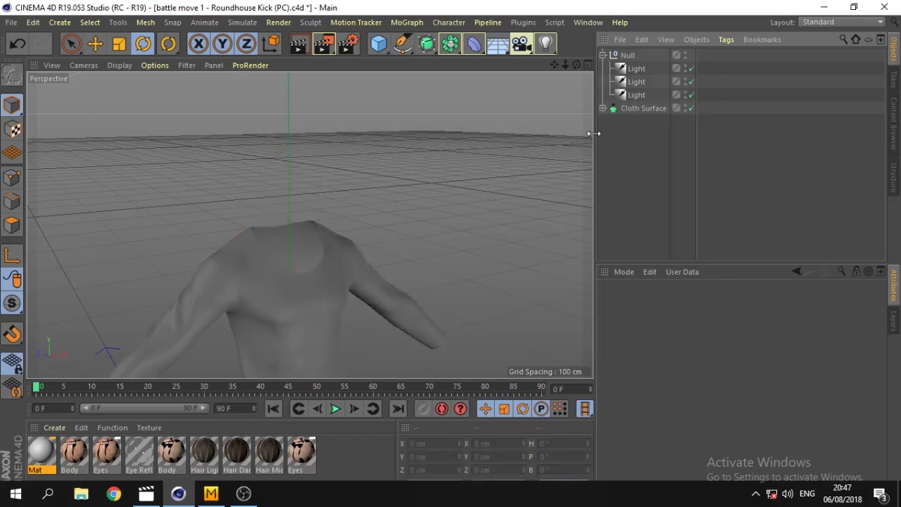
left_click_drag(566, 65, 310, 225)
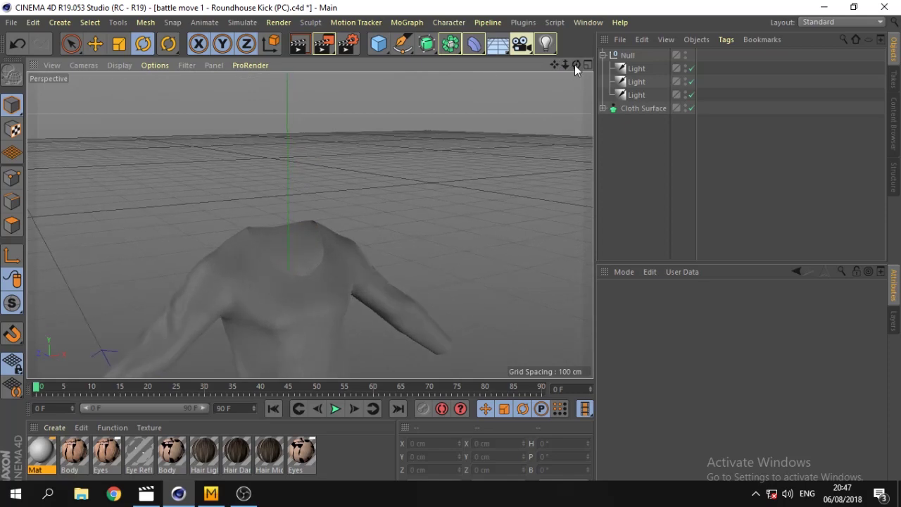
left_click_drag(576, 65, 590, 70)
key("ctrl+z")
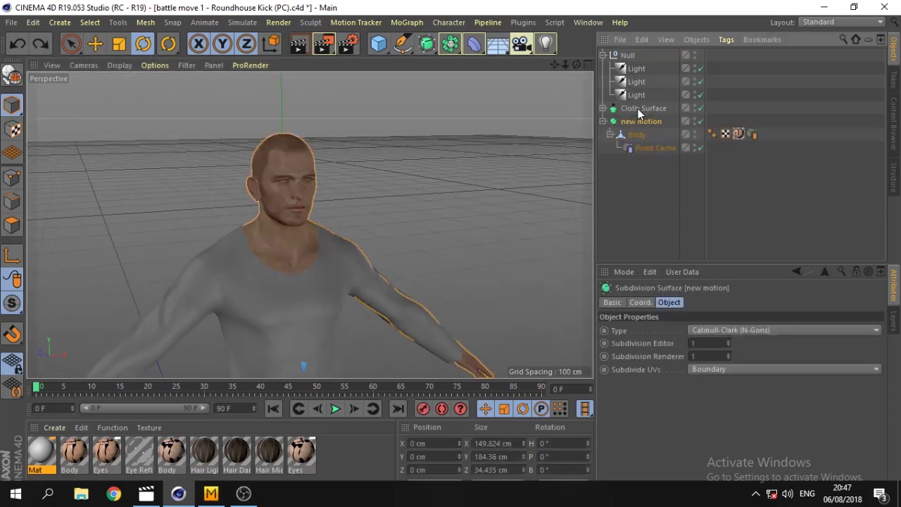
left_click(634, 165)
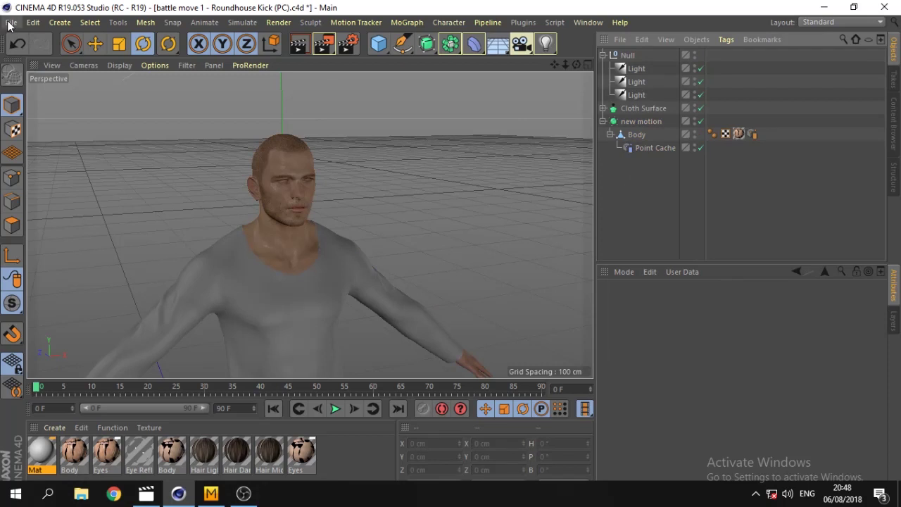
left_click(603, 121)
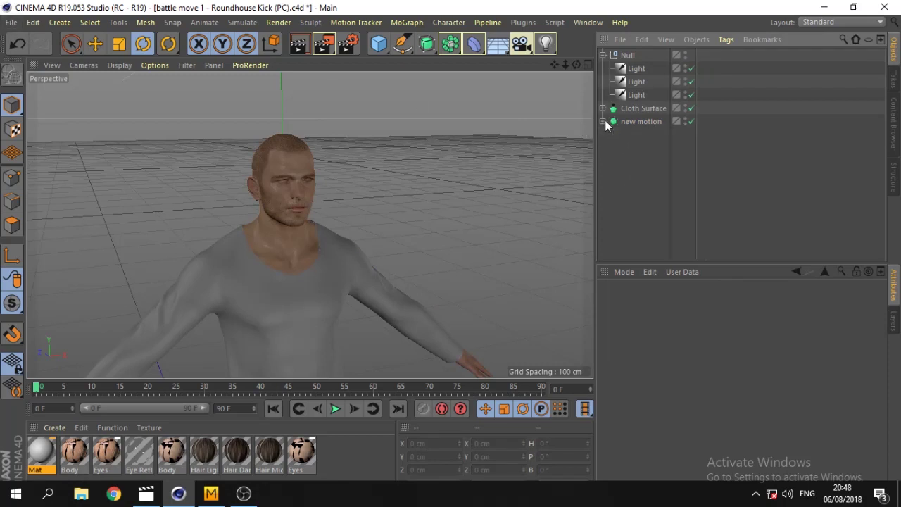
left_click(11, 22)
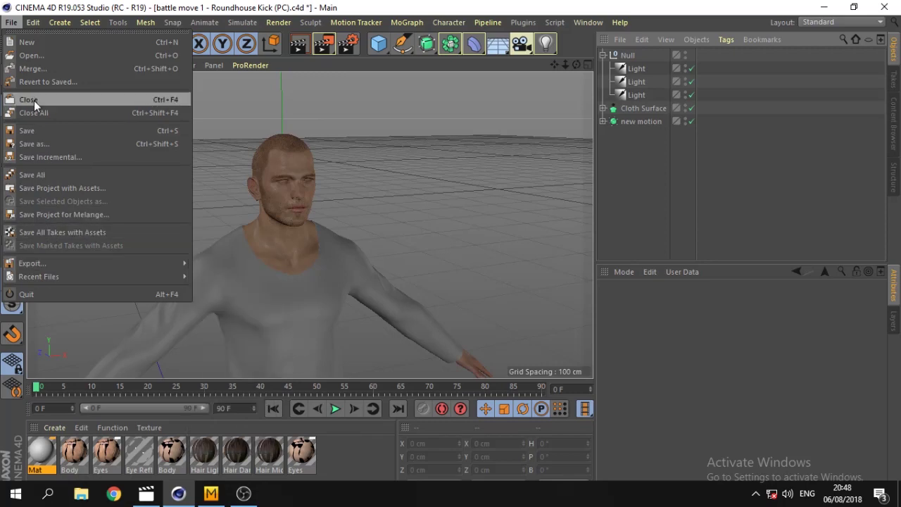
- Merge battle move 1 - Roundhouse Kick.c4d from the C4D data folder into the scene
left_click(31, 56)
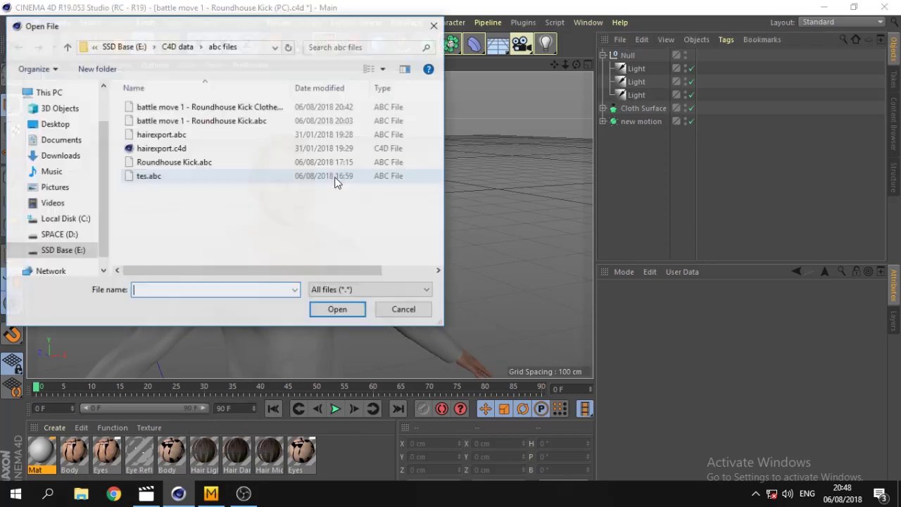
left_click(177, 46)
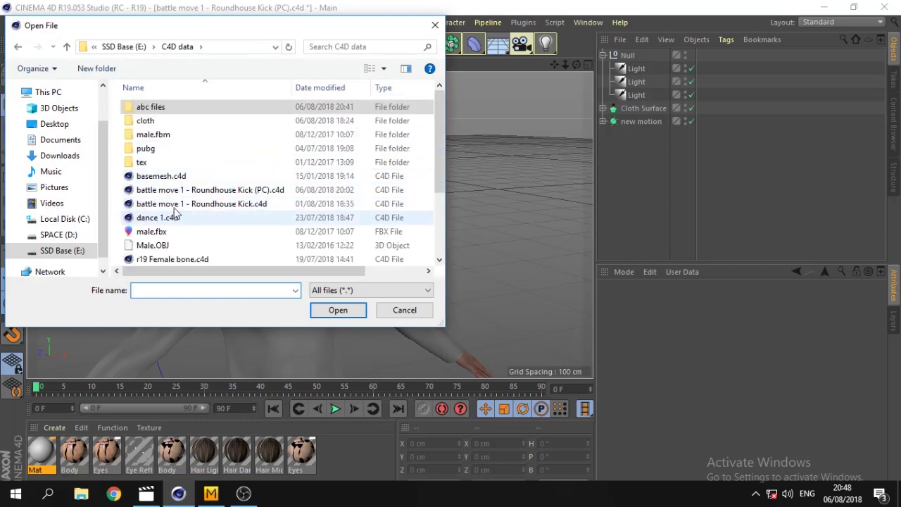
left_click(227, 192)
left_click(265, 204)
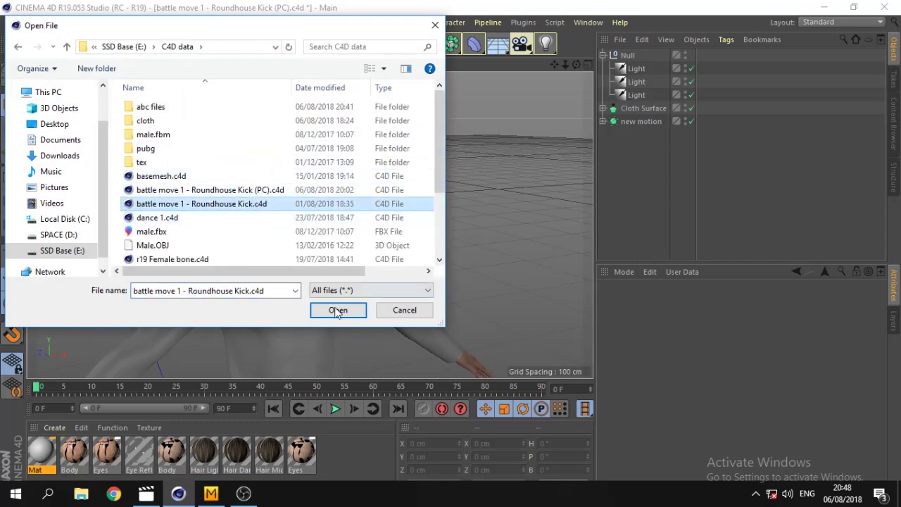
left_click(338, 310)
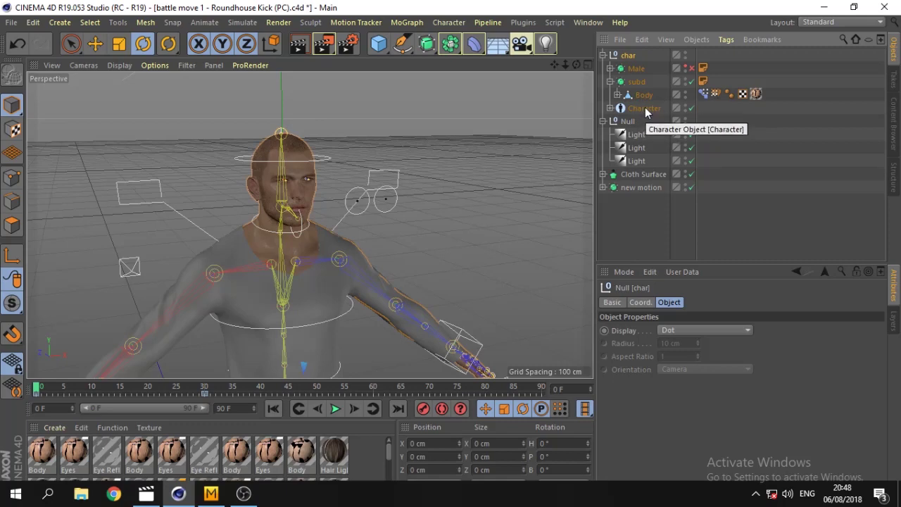
- Delete the subd object and move new motion into the char group
left_click(642, 84)
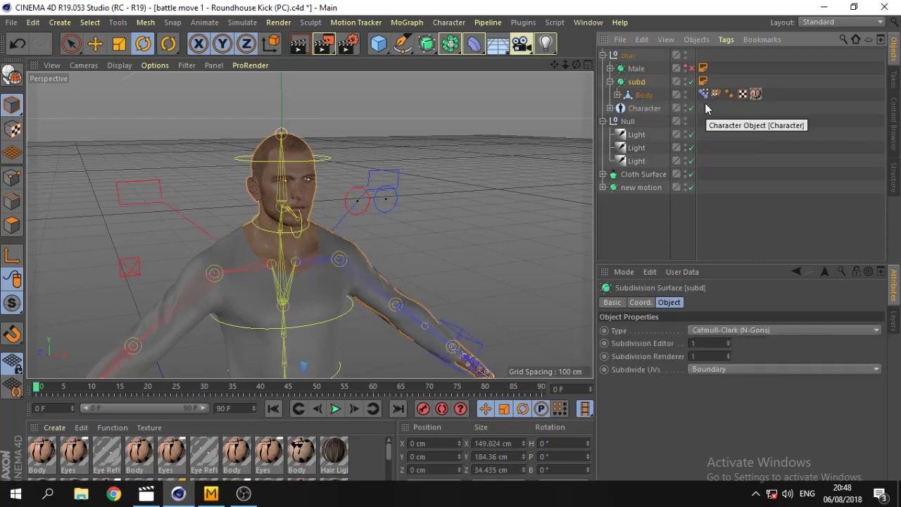
key("Delete")
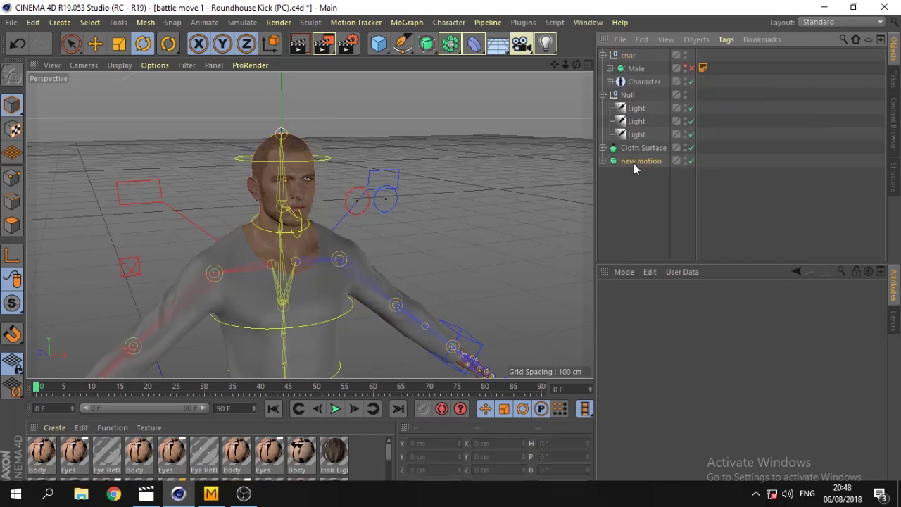
left_click_drag(634, 164, 634, 63)
left_click(610, 69)
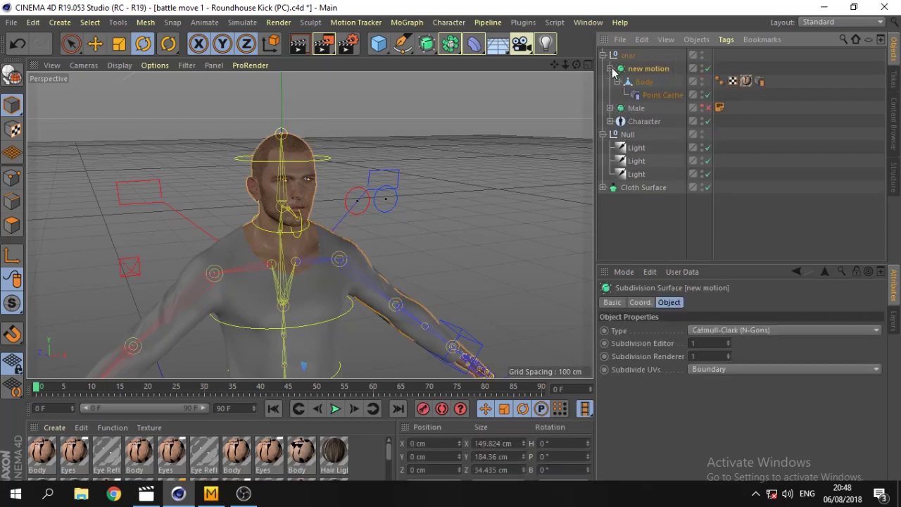
left_click(610, 69)
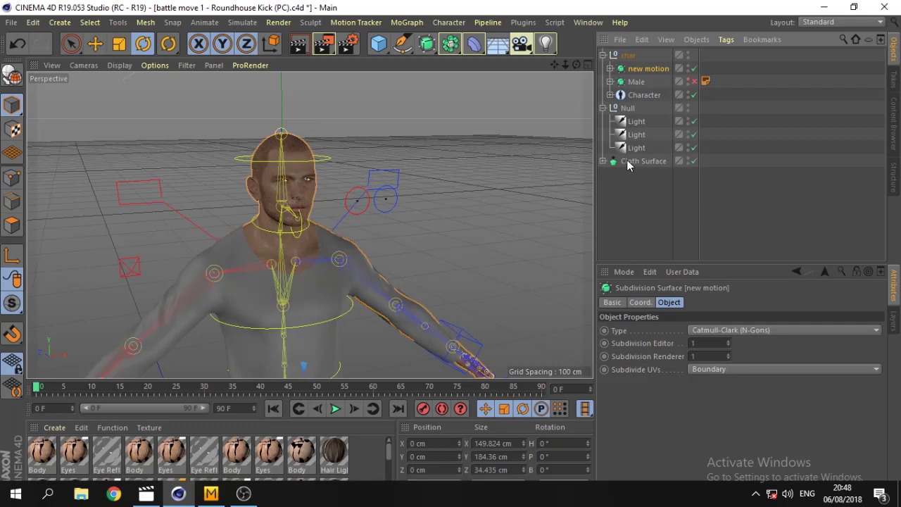
- Move Cloth Surface above the Null and collapse the Null
left_click_drag(628, 164, 629, 114)
left_click(627, 121)
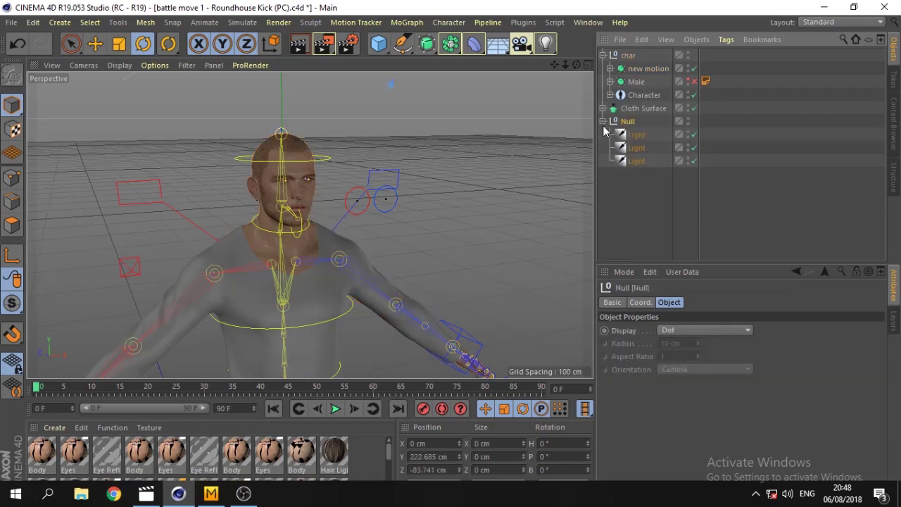
left_click(603, 121)
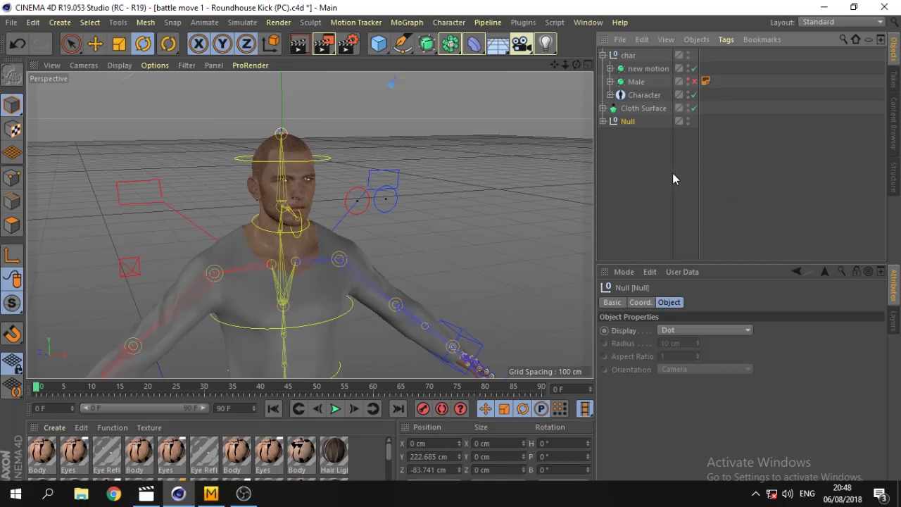
- Save the scene and select the three lights under the Null
left_click(11, 23)
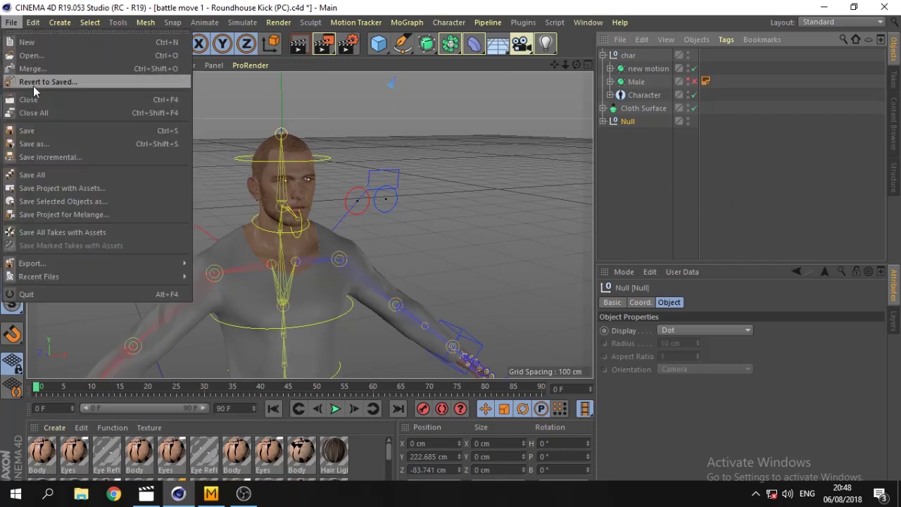
left_click(55, 131)
left_click(604, 122)
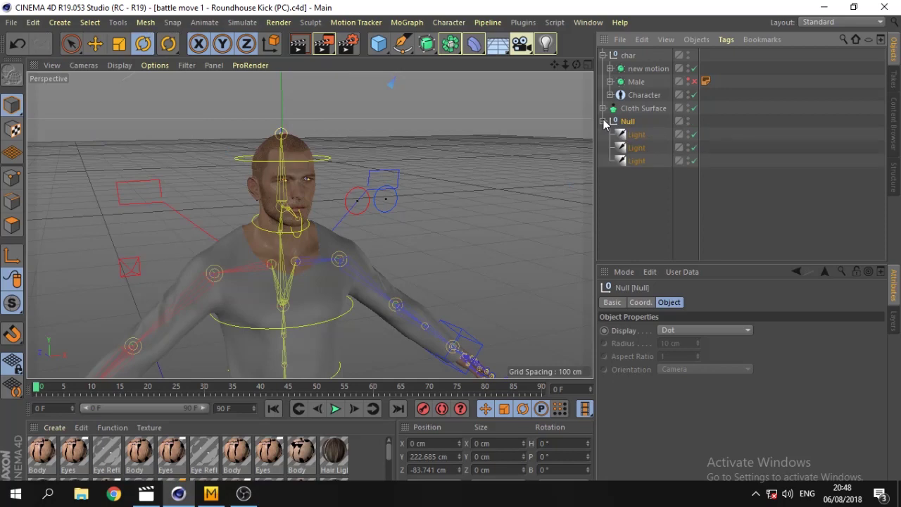
left_click(642, 184)
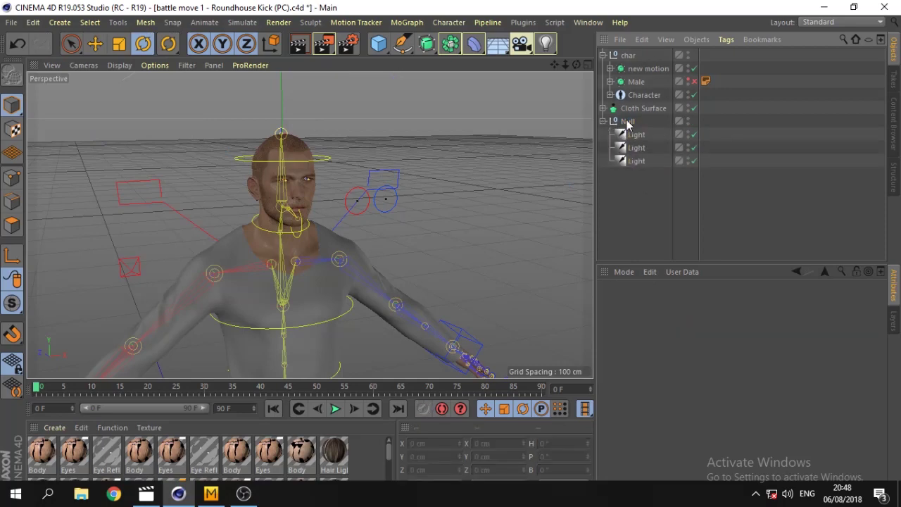
left_click_drag(570, 66, 556, 67)
left_click(636, 150)
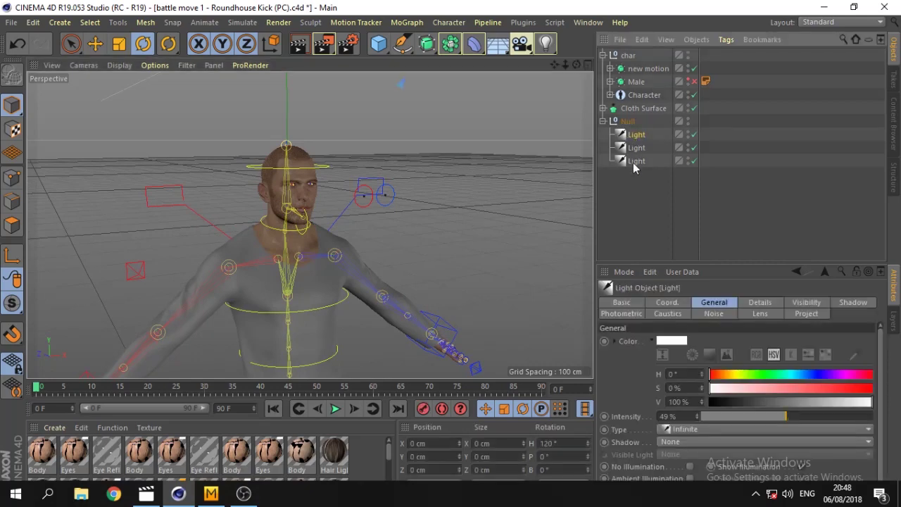
left_click(633, 162, "shift")
- Adjust the three lights' intensity with a Ctrl+R preview, settling at about 63%
left_click_drag(792, 418, 802, 418)
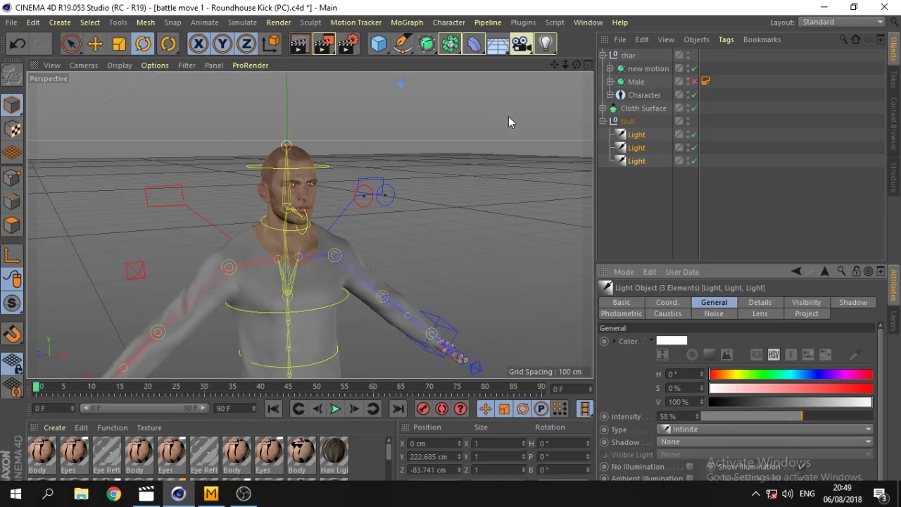
key("ctrl+r")
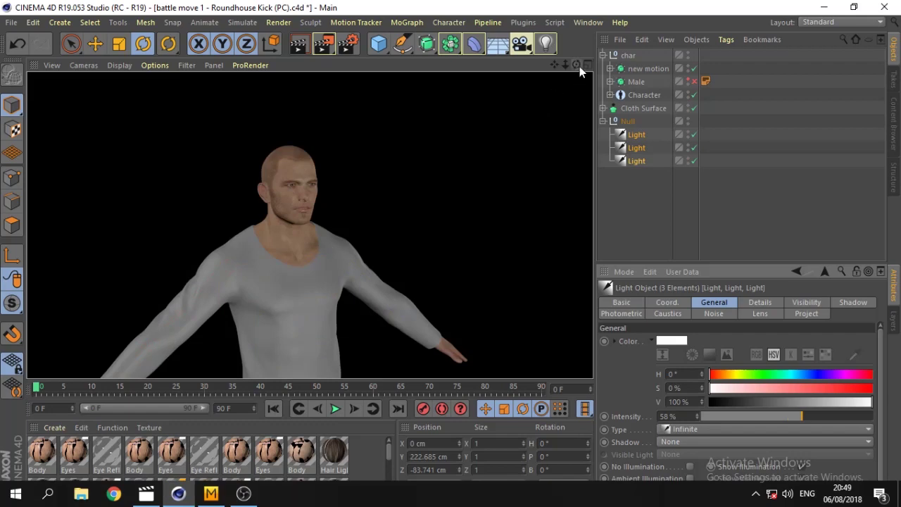
left_click(825, 417)
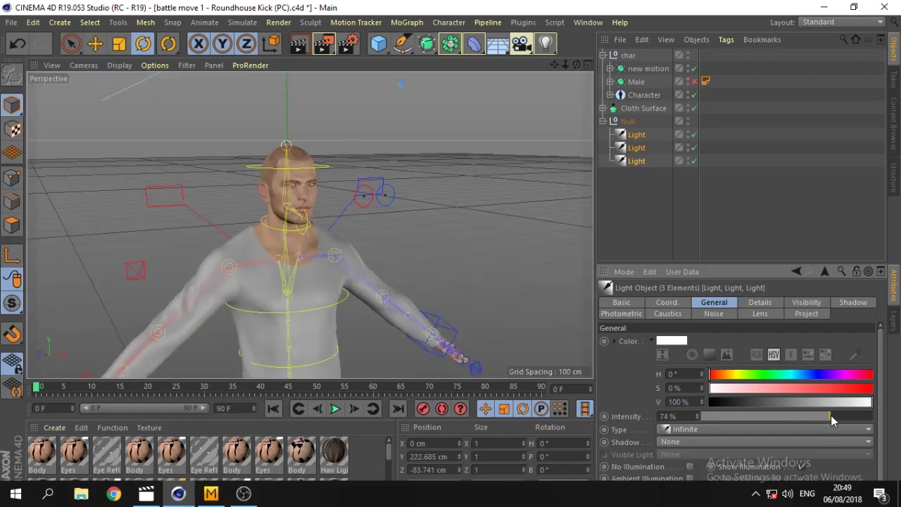
mouse_move(830, 415)
left_mouse_down()
mouse_move(843, 430)
mouse_move(832, 431)
left_mouse_up()
left_click_drag(565, 67, 562, 67)
left_click(821, 415)
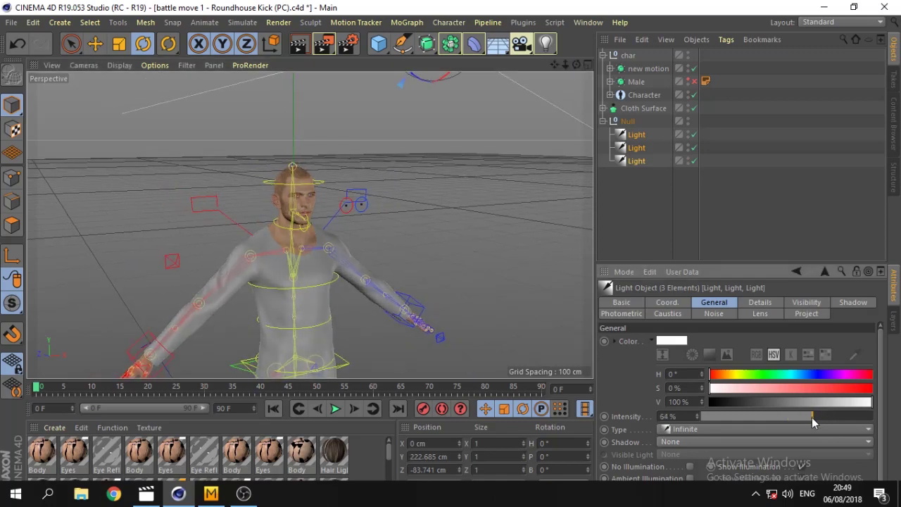
left_click_drag(813, 416, 809, 417)
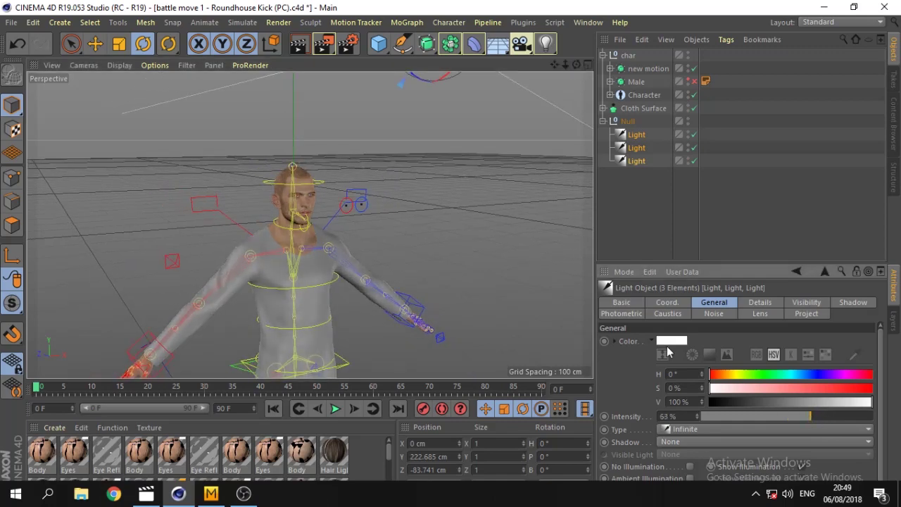
left_click(546, 43)
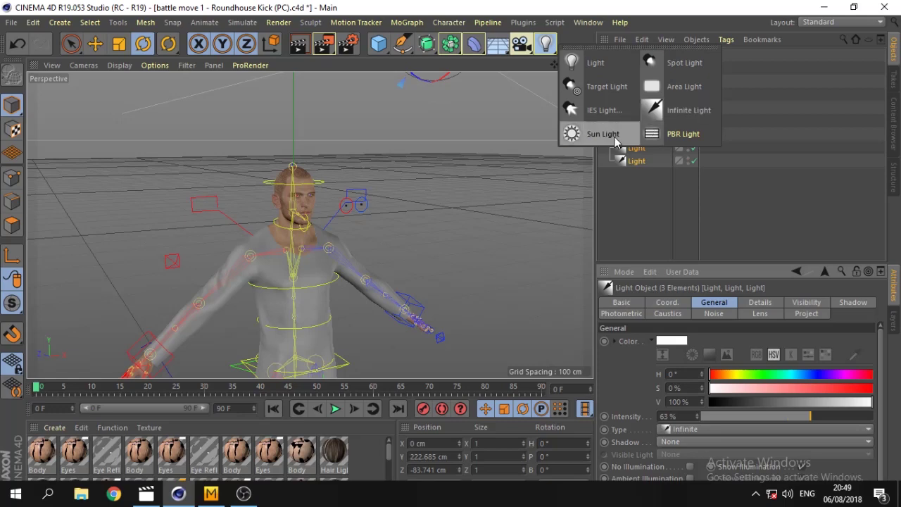
- Add a new light and name it 'light shadow'
left_click(658, 108)
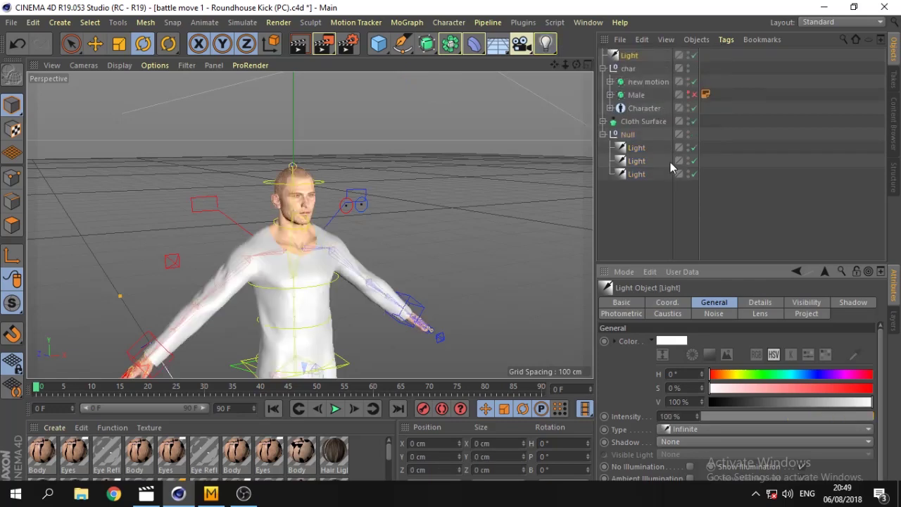
double_click(629, 56)
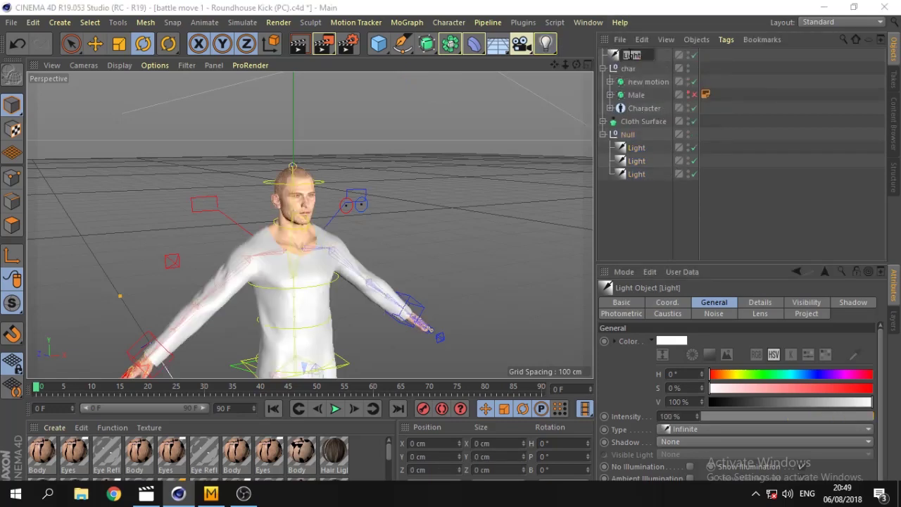
type("light")
type(" sh")
type("adow")
key("Return")
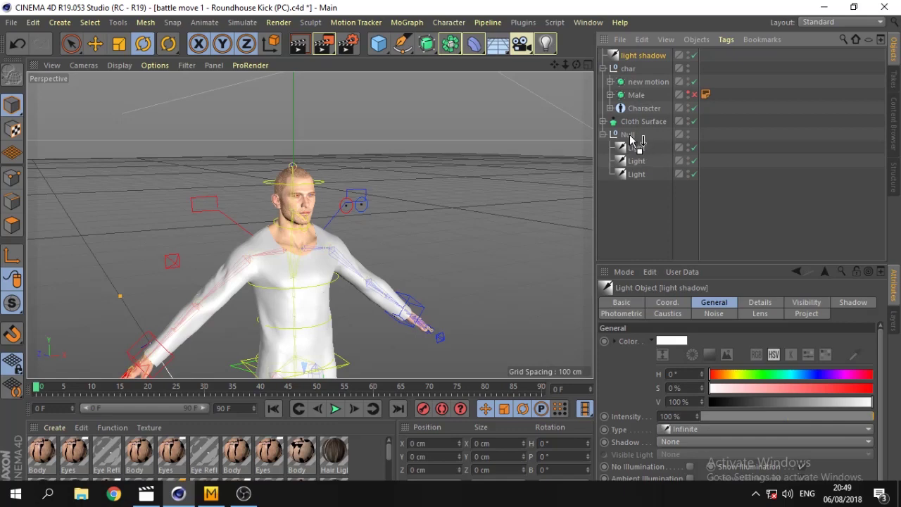
- Move light shadow into the Null and set its intensity to 52%
left_click_drag(630, 133, 631, 136)
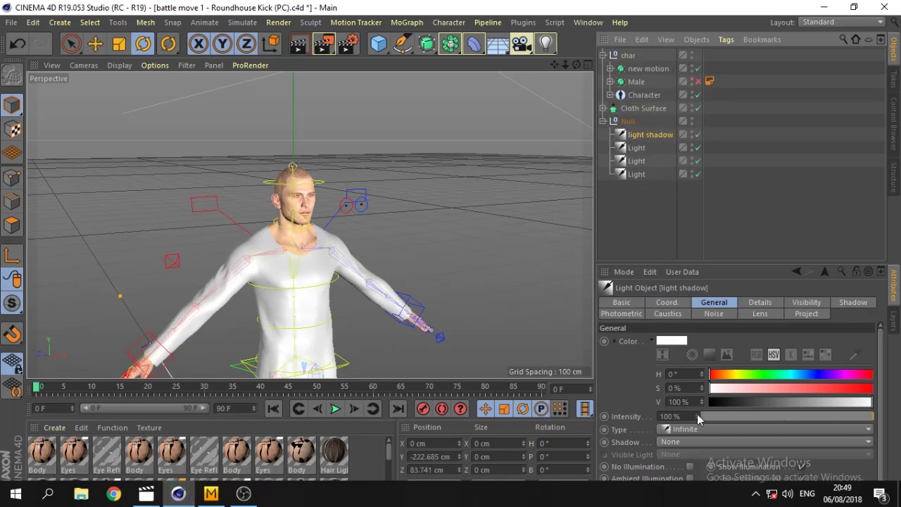
left_click(798, 416)
mouse_move(797, 416)
left_mouse_down()
mouse_move(841, 416)
mouse_move(789, 416)
left_mouse_up()
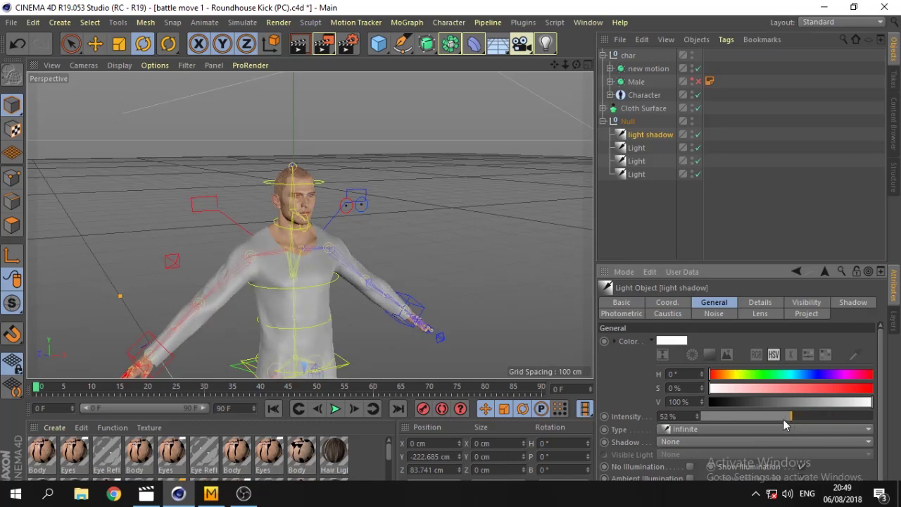
mouse_move(565, 64)
left_mouse_down()
mouse_move(556, 78)
mouse_move(584, 70)
left_mouse_up()
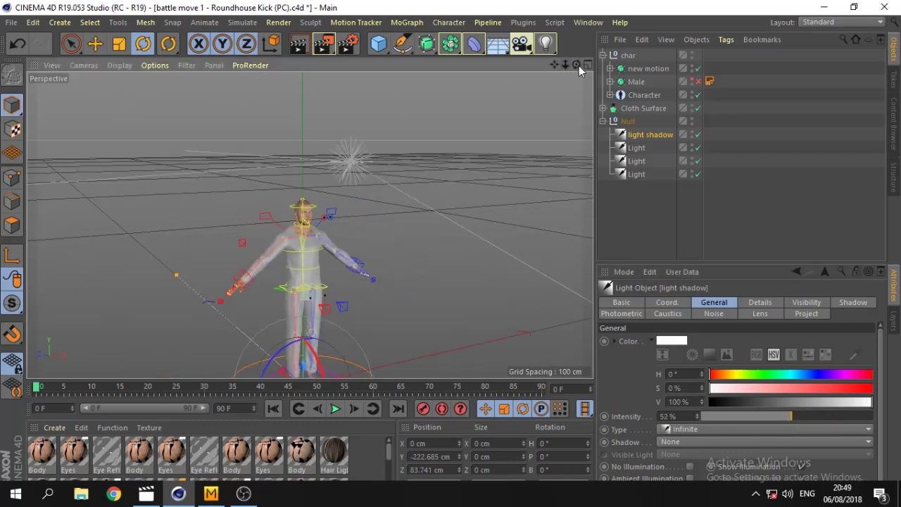
- Move the shadow light up and to the left, above the character
left_click(95, 43)
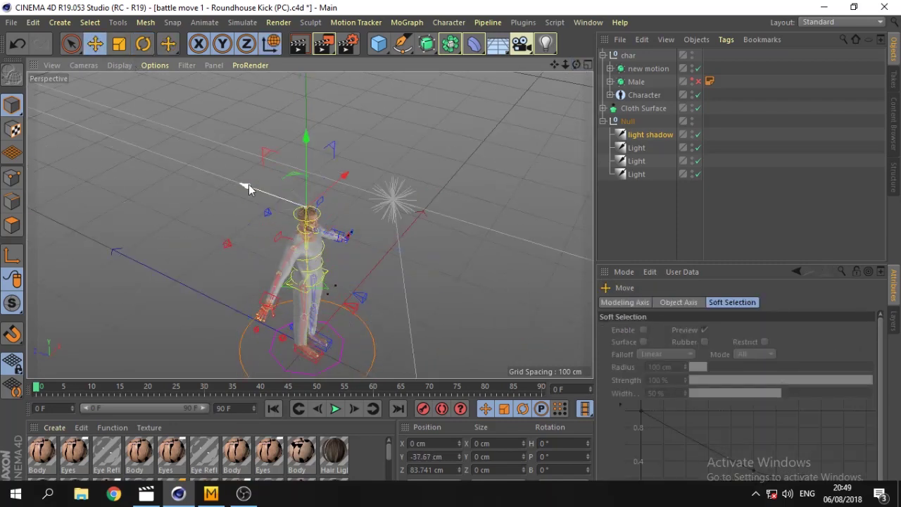
mouse_move(249, 184)
left_mouse_down()
mouse_move(378, 252)
mouse_move(326, 228)
left_mouse_up()
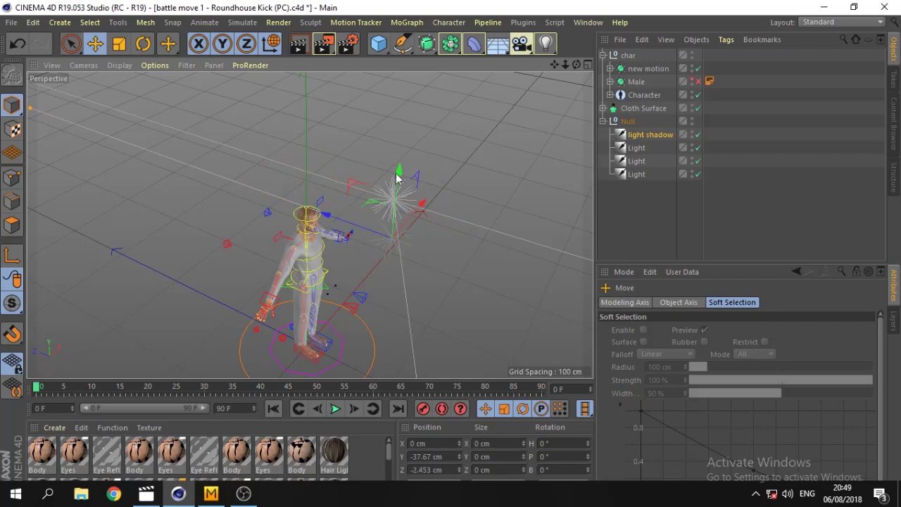
left_click_drag(396, 176, 402, 144)
left_click_drag(574, 66, 574, 66)
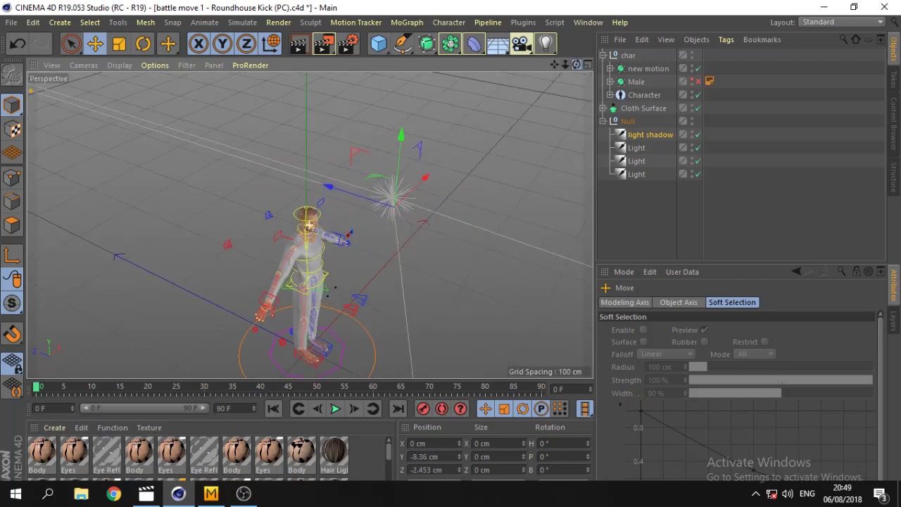
- Tilt the shadow light to about H 32°, P -29°, and add a 2000 × 2000 cm Floor
left_click(143, 43)
mouse_move(357, 248)
left_mouse_down()
mouse_move(326, 185)
mouse_move(322, 204)
left_mouse_up()
left_click_drag(576, 64, 310, 224)
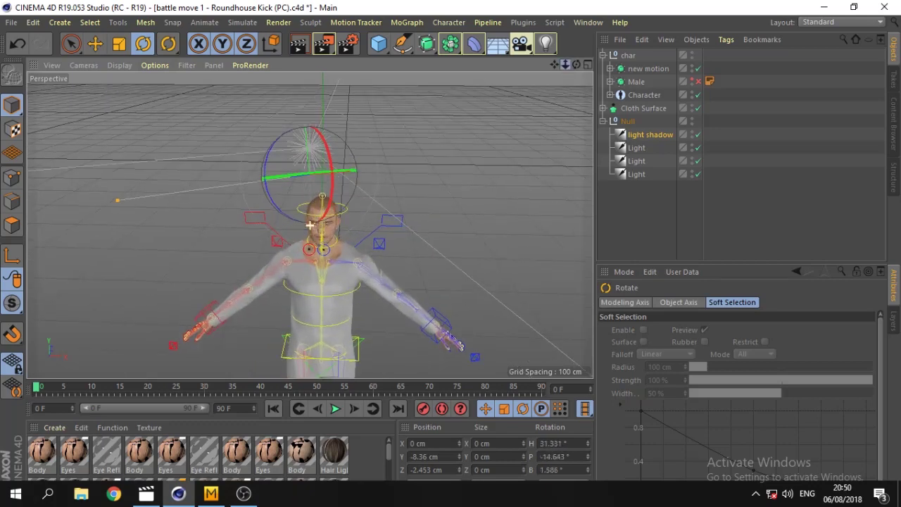
left_click_drag(346, 188, 328, 173)
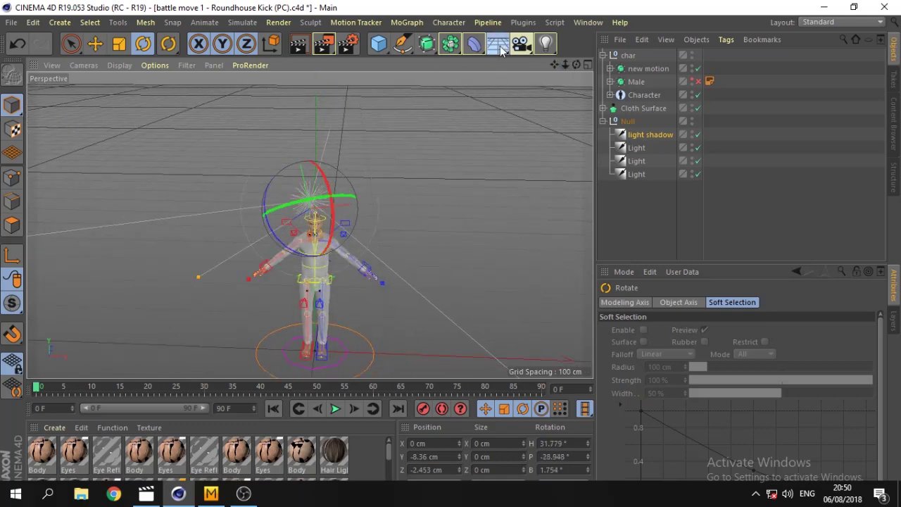
mouse_move(498, 45)
left_mouse_down()
mouse_move(547, 70)
mouse_move(509, 109)
left_mouse_up()
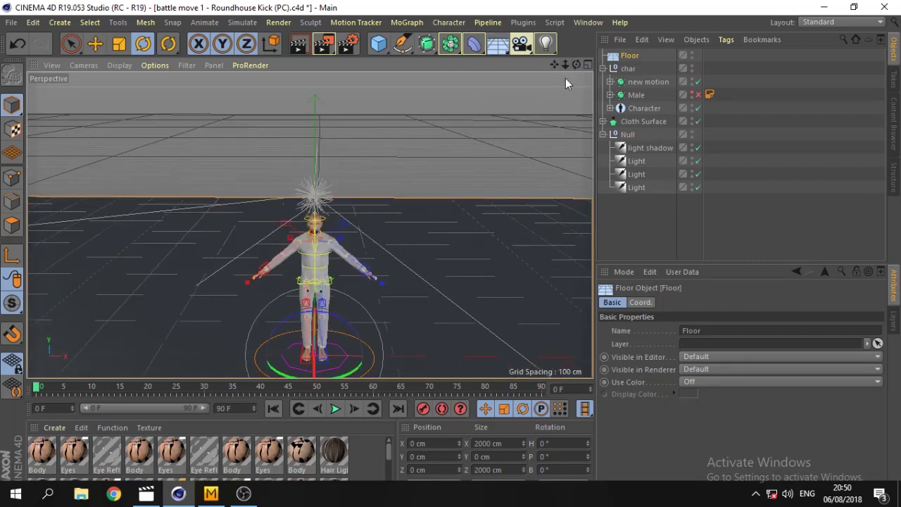
- Add a Background object and move it, with the Floor, into the Null
left_click(502, 54)
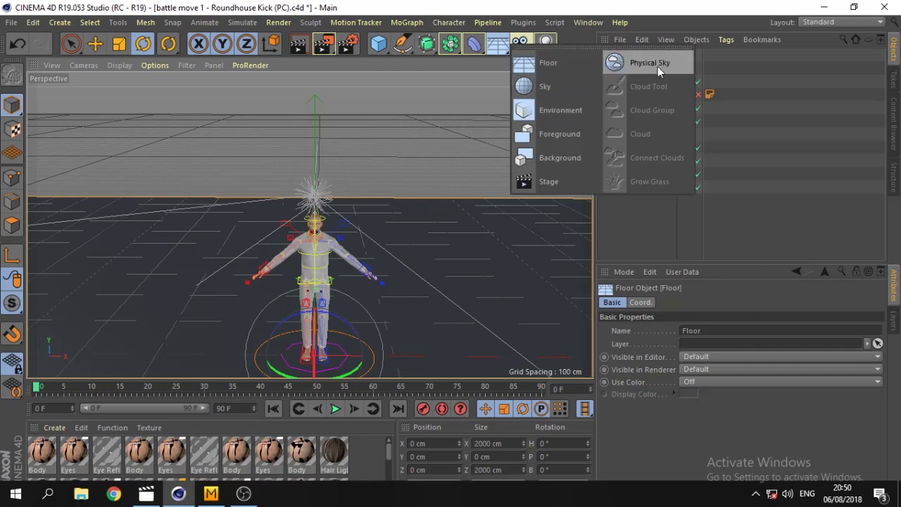
left_click(553, 158)
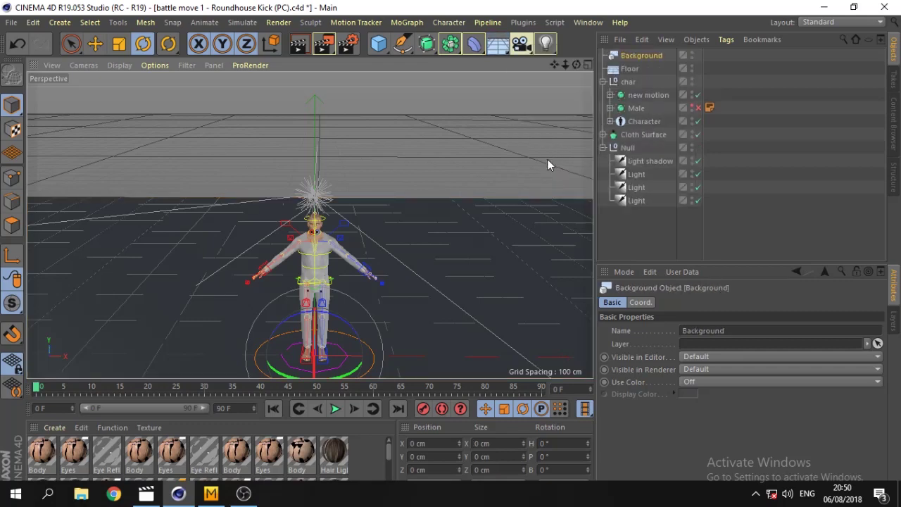
left_click(631, 69)
left_click(633, 54, "ctrl")
left_click_drag(633, 55, 633, 149)
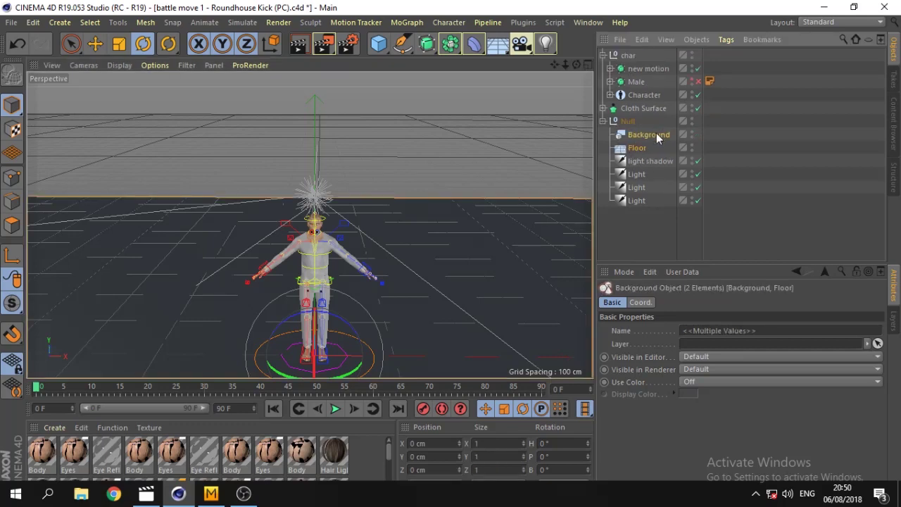
left_click(647, 161)
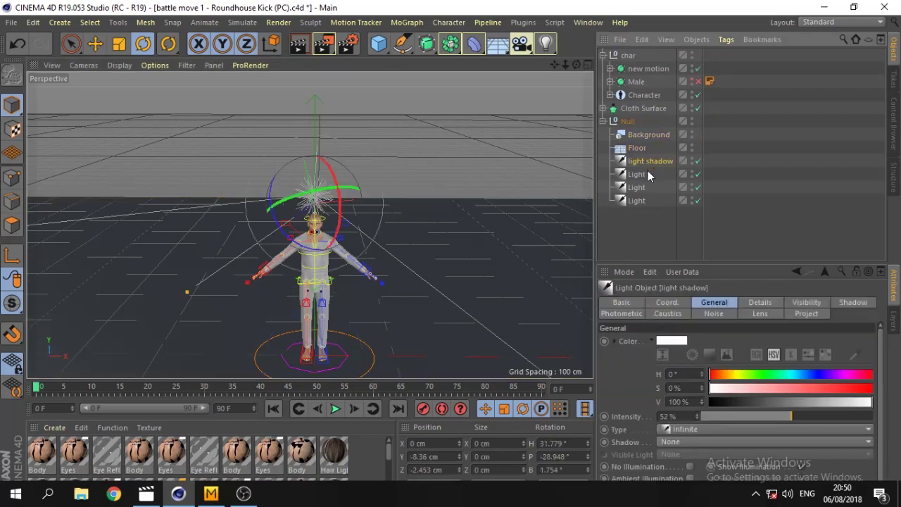
- Keep the shadow light Infinite with Shadow Maps (Soft), and frame the character's feet
left_click(678, 430)
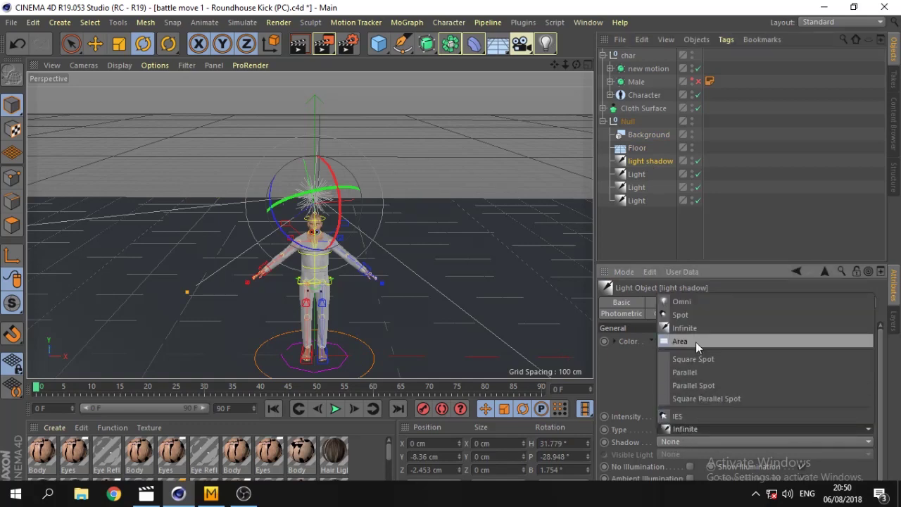
left_click(672, 450)
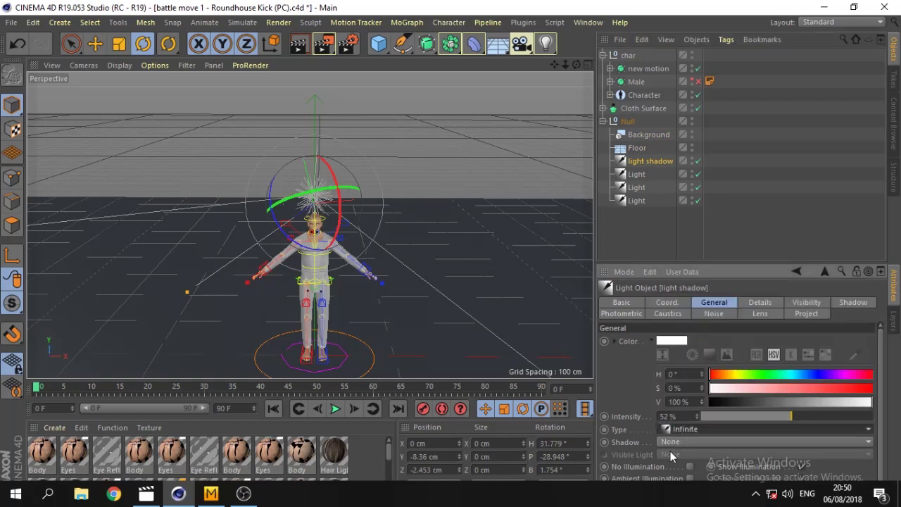
left_click(673, 442)
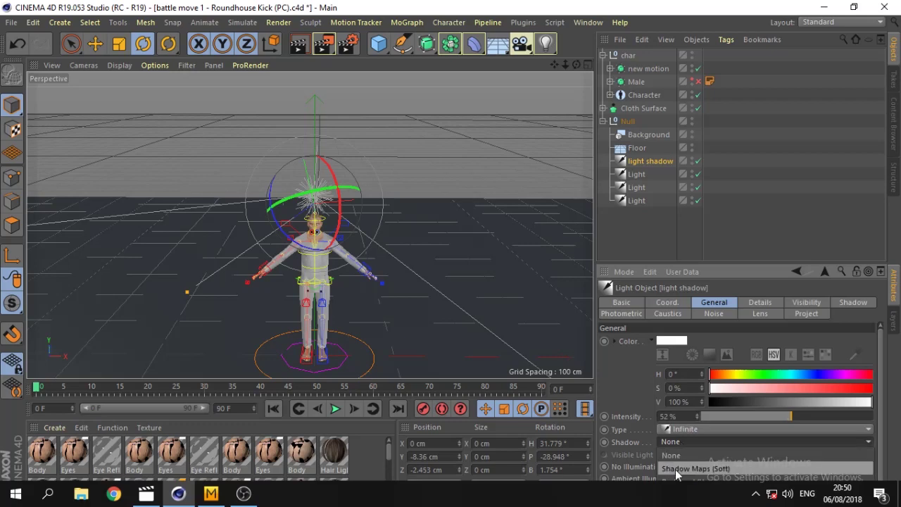
left_click(676, 471)
left_click_drag(569, 67, 310, 226)
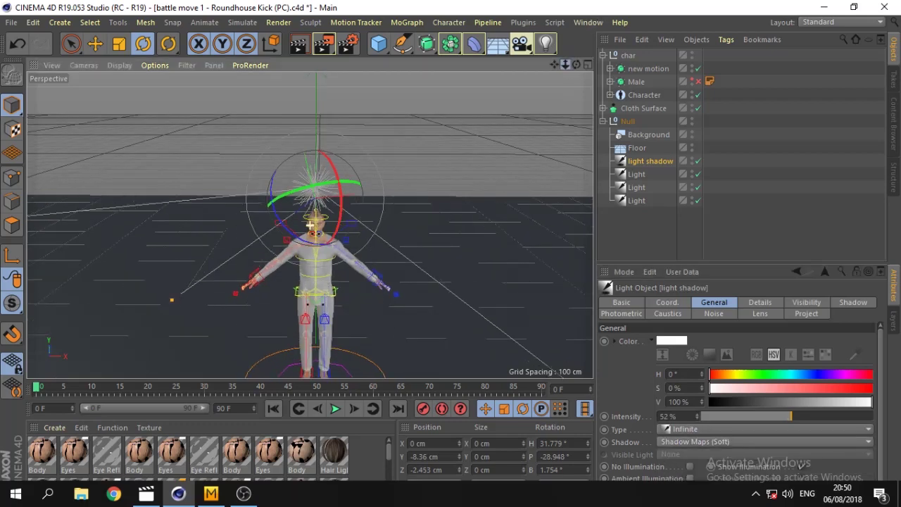
left_click_drag(555, 64, 554, 176)
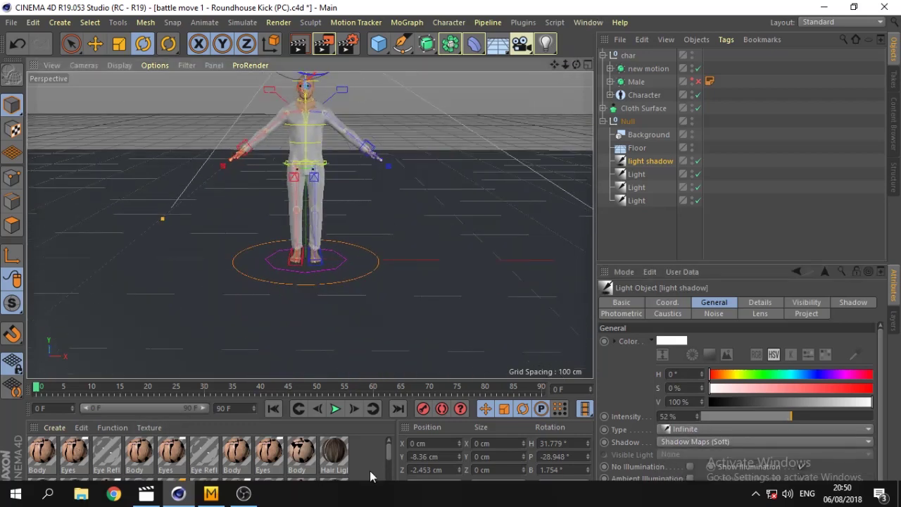
- Sort the materials and remove unused ones, leaving only Body, Eyes and Mat
left_click(83, 428)
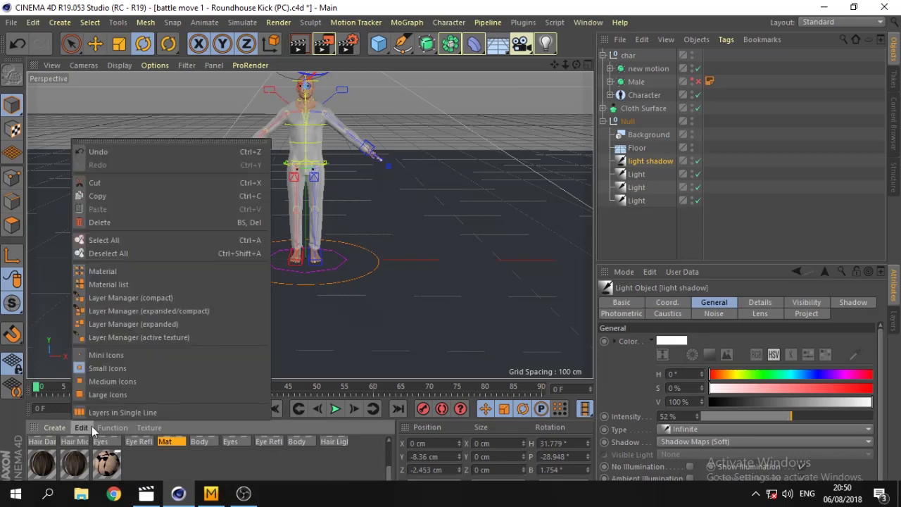
left_click(117, 400)
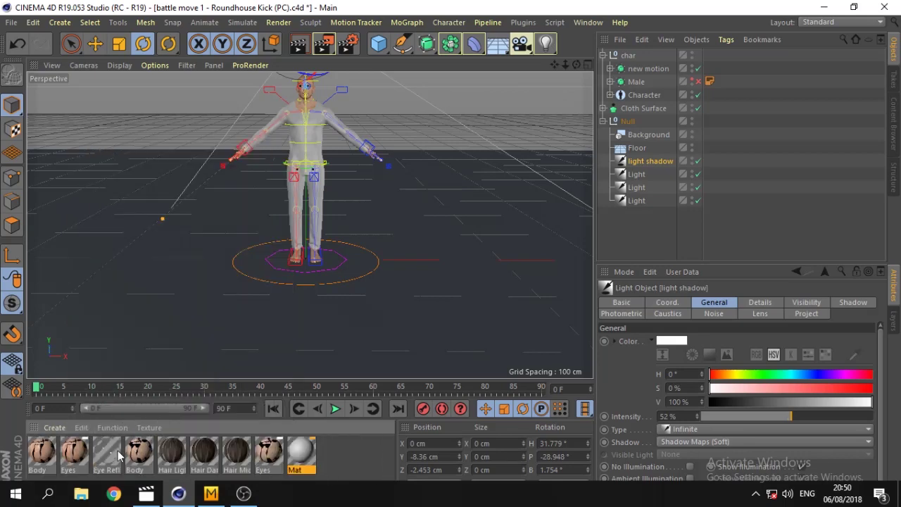
left_click(113, 428)
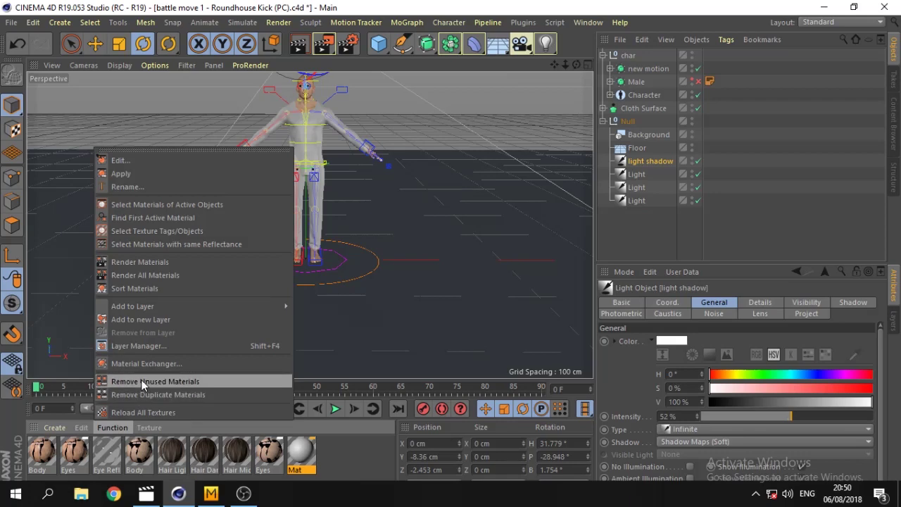
left_click(142, 384)
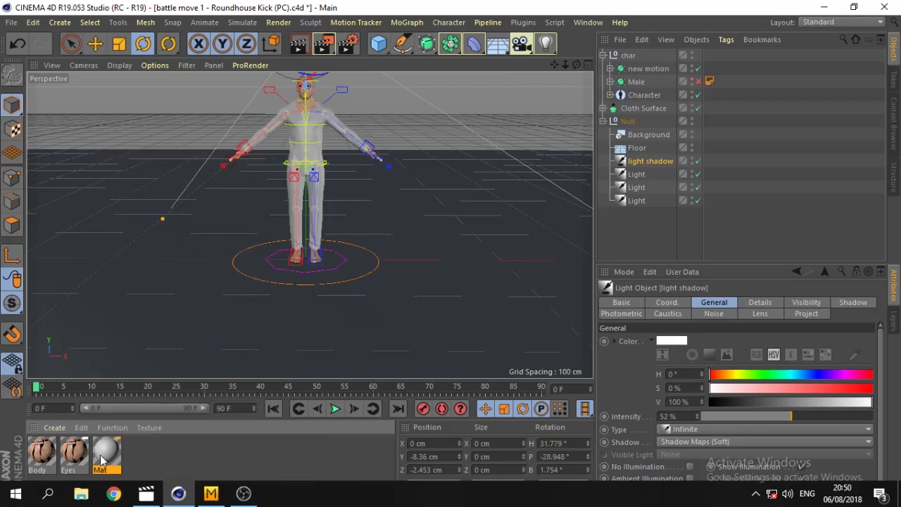
left_click_drag(105, 461, 273, 333)
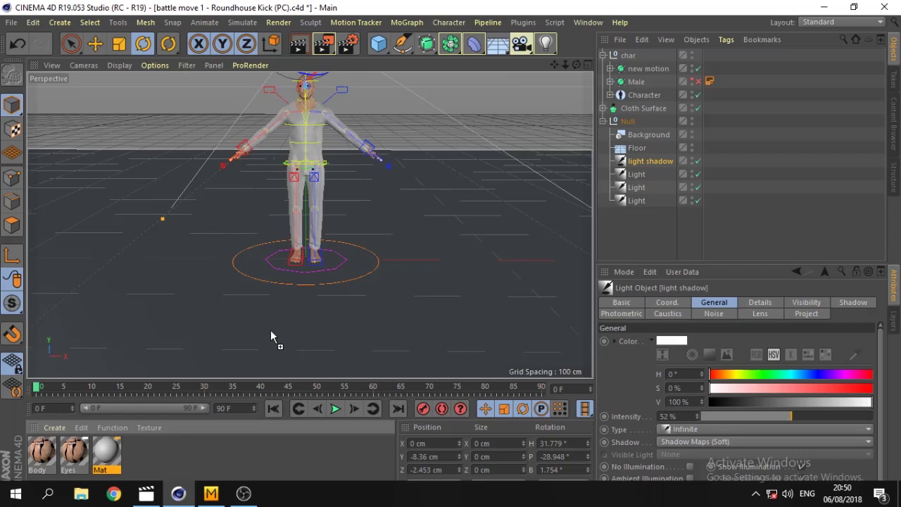
- Put Mat on the Floor and Background with Frontal projection, then edit Mat
left_click_drag(271, 331, 271, 331)
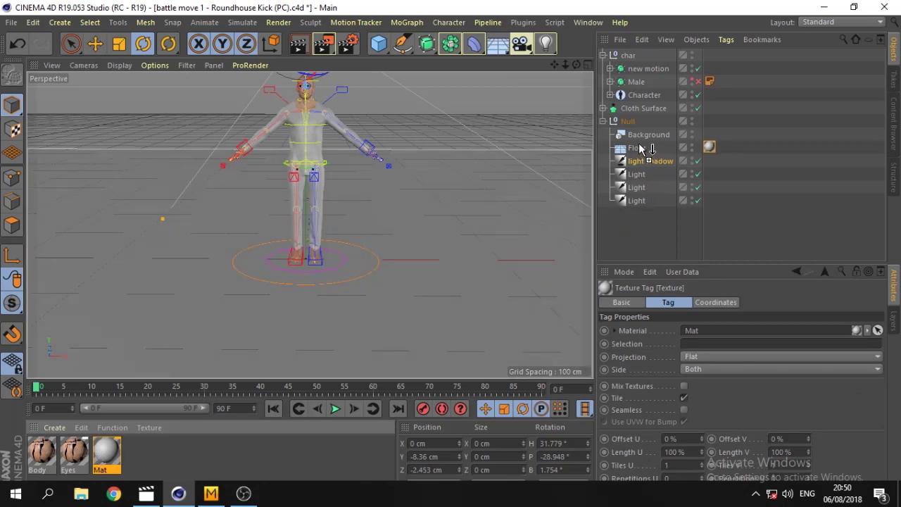
left_click_drag(621, 171, 643, 137, "ctrl")
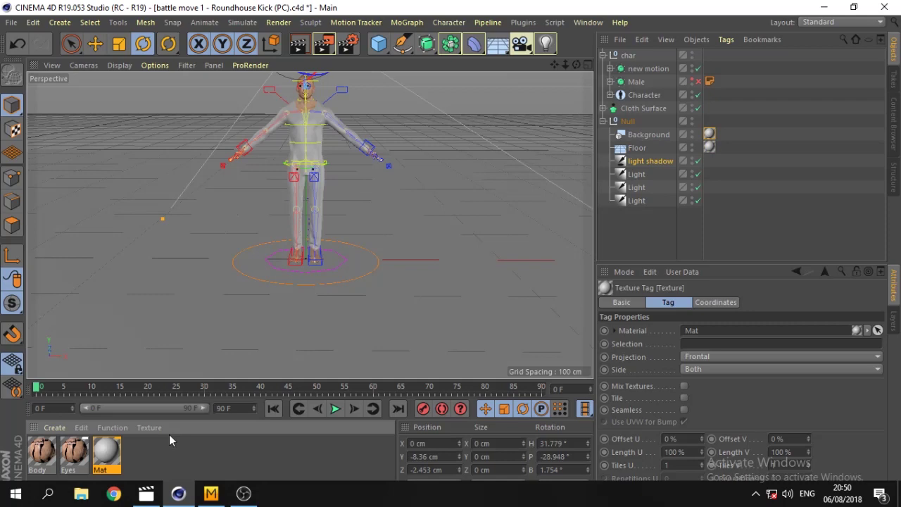
double_click(116, 456)
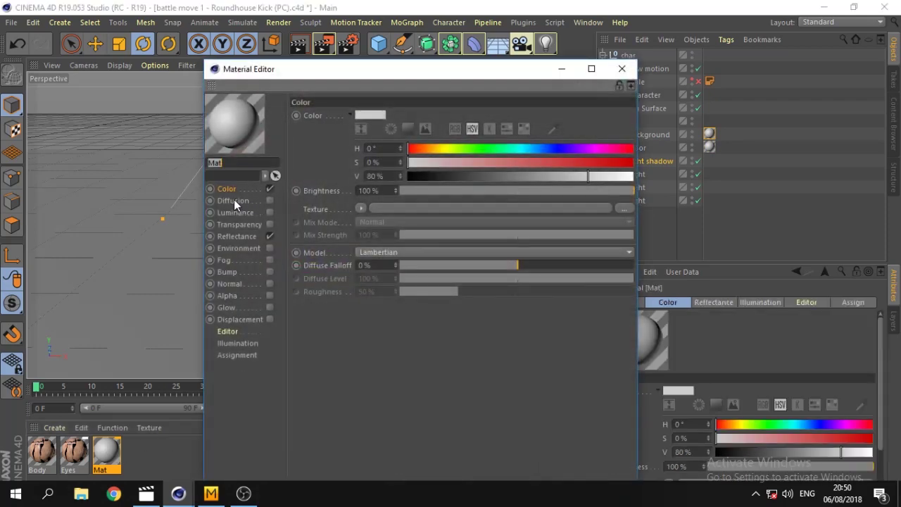
- Set Mat's Color texture to a Gradient shader of type 2D - Circular
left_click(233, 200)
left_click(229, 190)
left_click(359, 208)
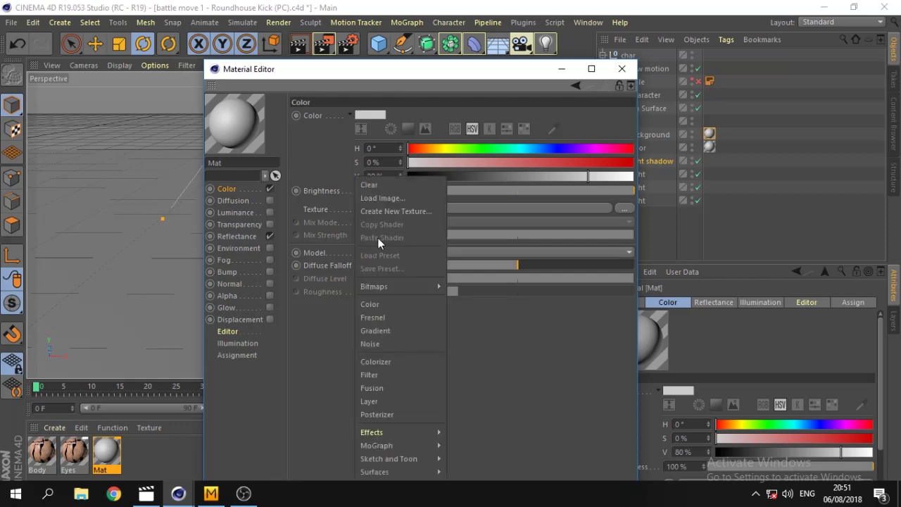
left_click(386, 330)
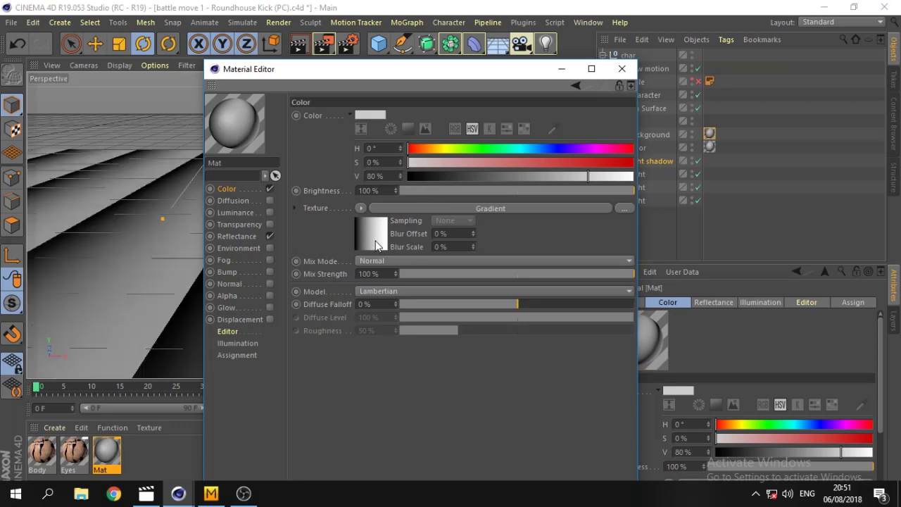
left_click(362, 209)
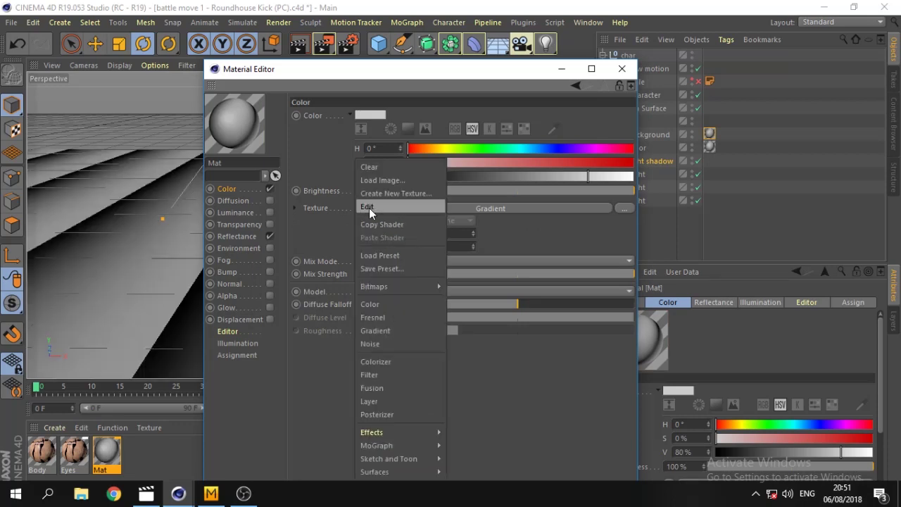
left_click(561, 245)
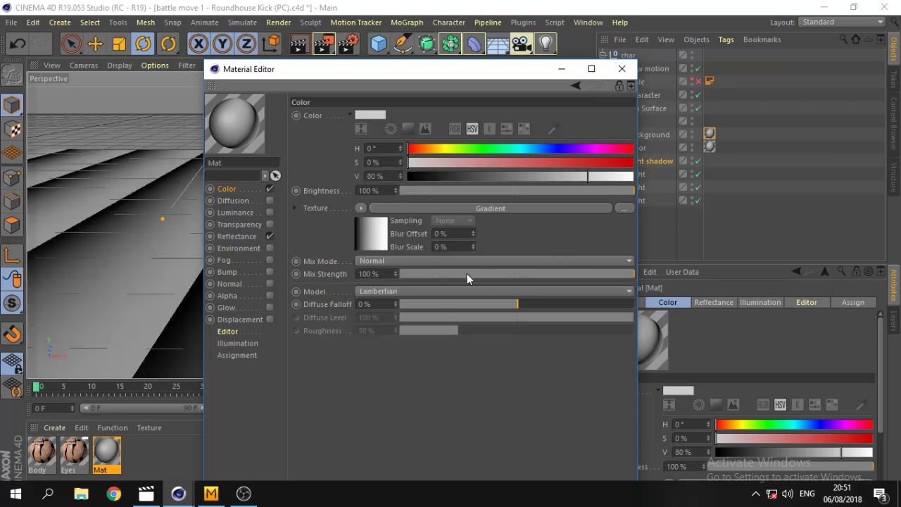
left_click(446, 209)
left_click(356, 209)
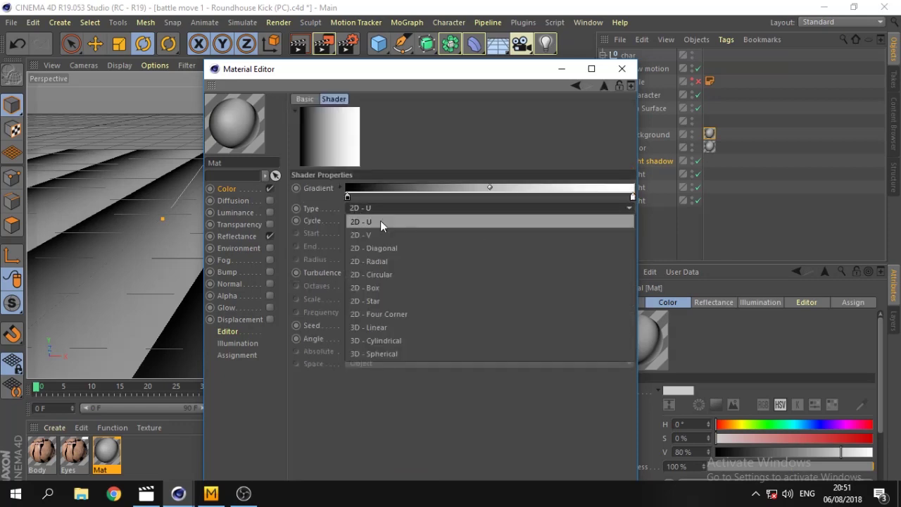
left_click(389, 275)
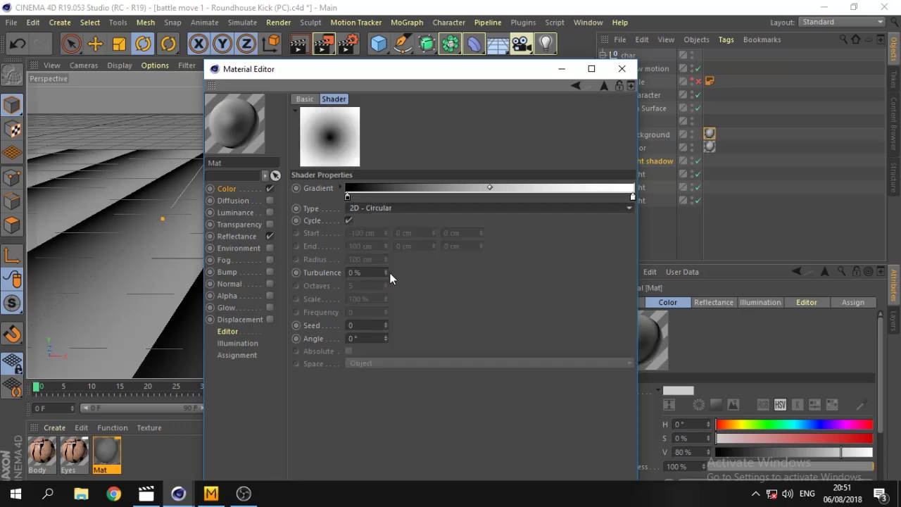
- Change the gradient's dark start knot to a dark blue
double_click(347, 197)
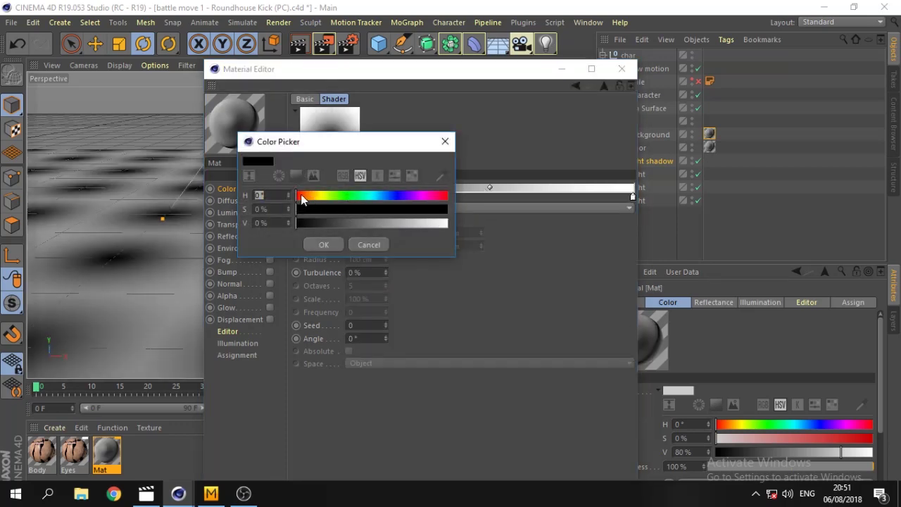
left_click_drag(301, 200, 308, 200)
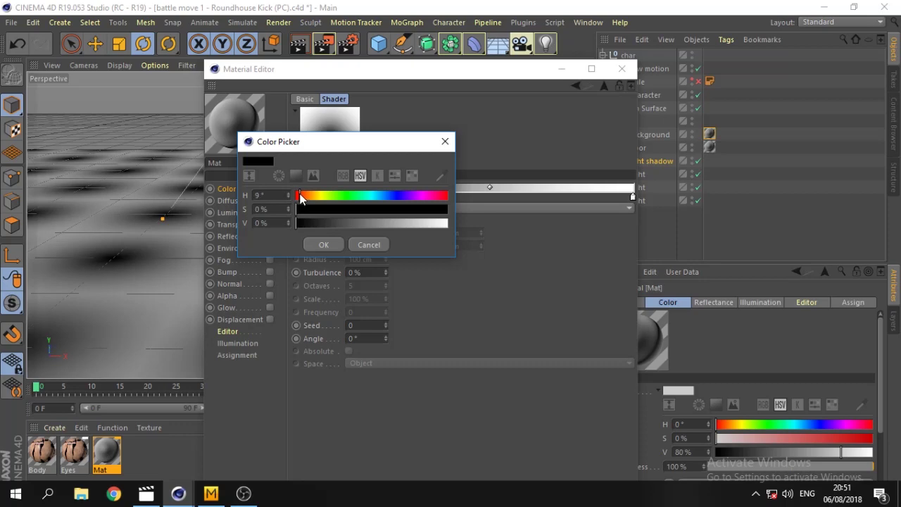
left_click(369, 197)
left_click(385, 209)
mouse_move(430, 223)
left_mouse_down()
mouse_move(335, 226)
mouse_move(344, 225)
left_mouse_up()
left_click(387, 199)
left_click(326, 244)
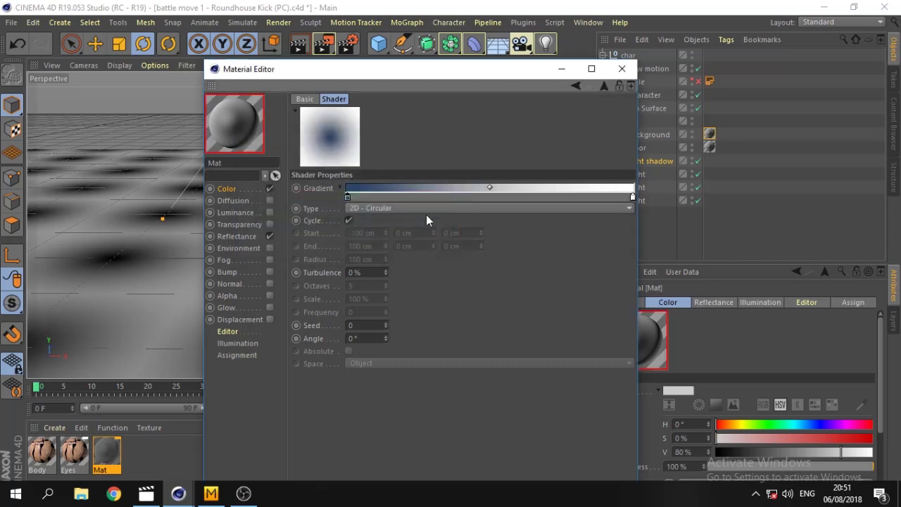
- Make the white end knot deep blue (H 222°, S 81%, V 41%) and close the editor
double_click(632, 197)
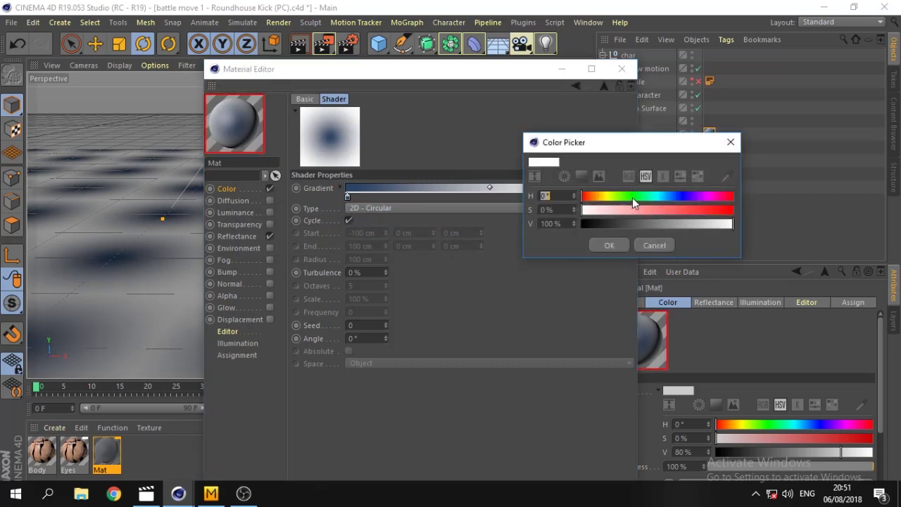
left_click(675, 197)
left_click(704, 210)
left_click(643, 224)
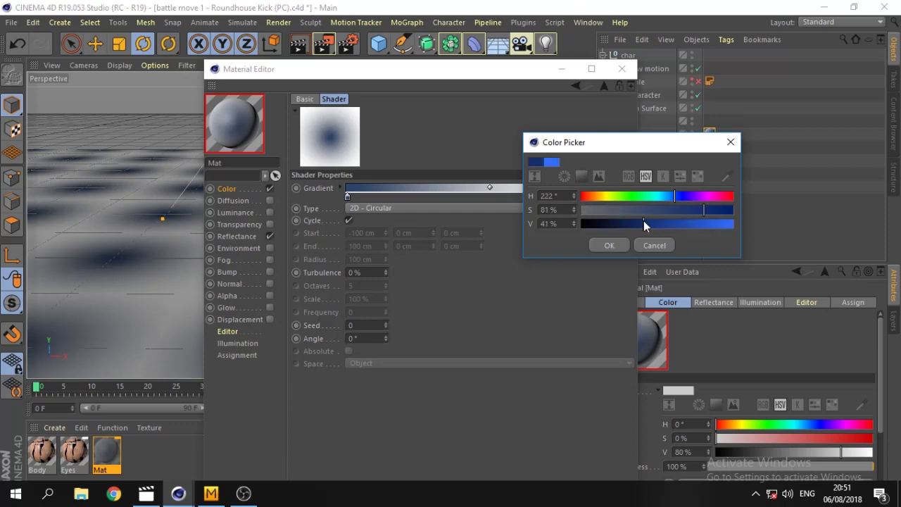
left_click(616, 246)
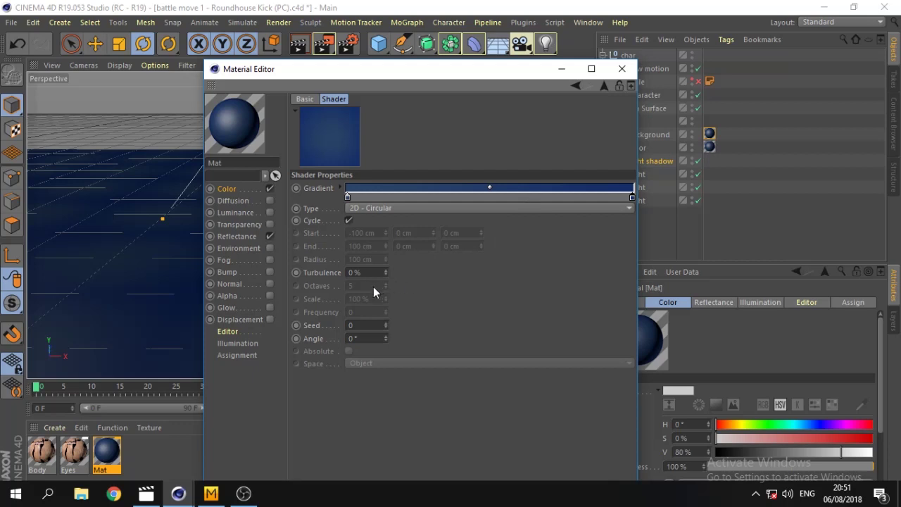
left_click(620, 71)
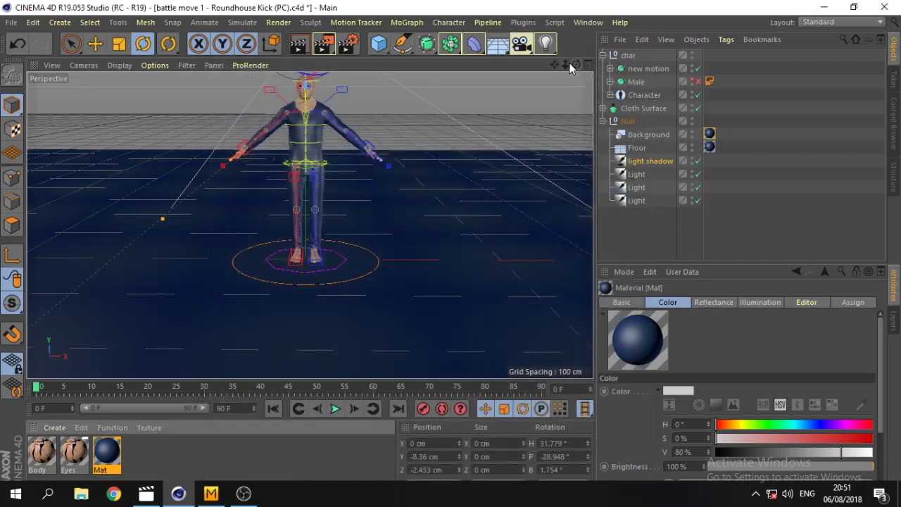
- Select the Floor and bring up its context menu for CINEMA 4D Tags > Compositing
left_click_drag(564, 64, 575, 64)
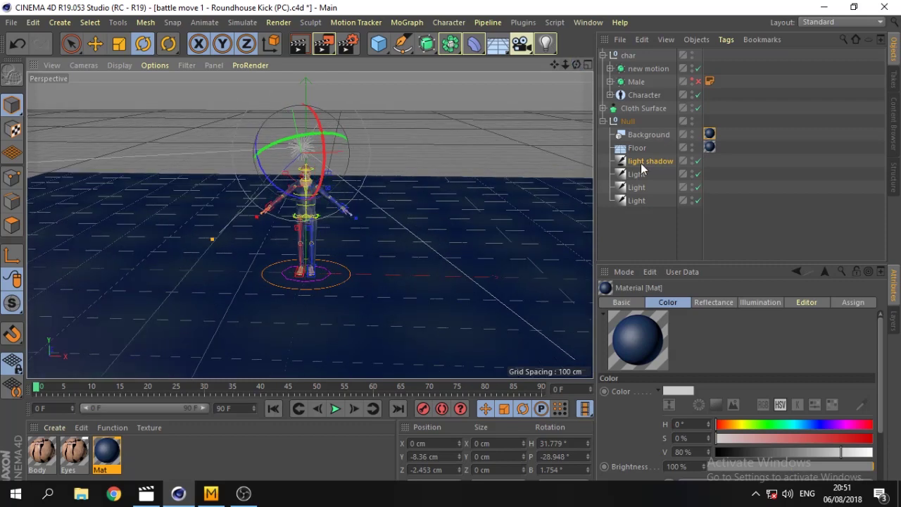
left_click(636, 150)
right_click(639, 151)
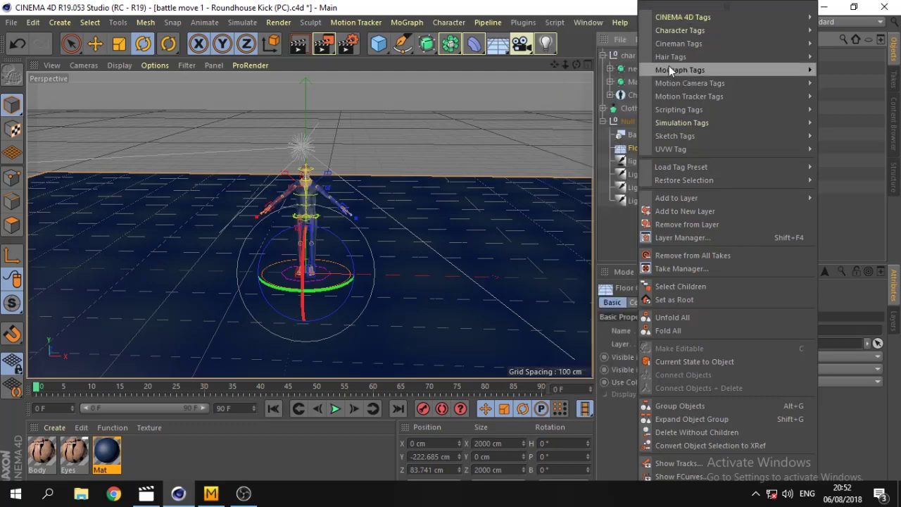
mouse_move(682, 17)
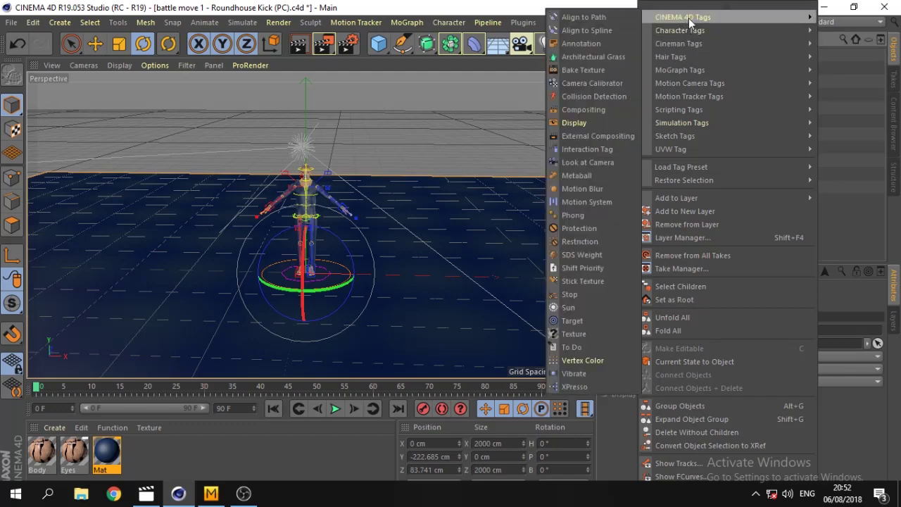
- Give the Floor a Compositing tag with Compositing Background on, and render a preview
left_click(587, 109)
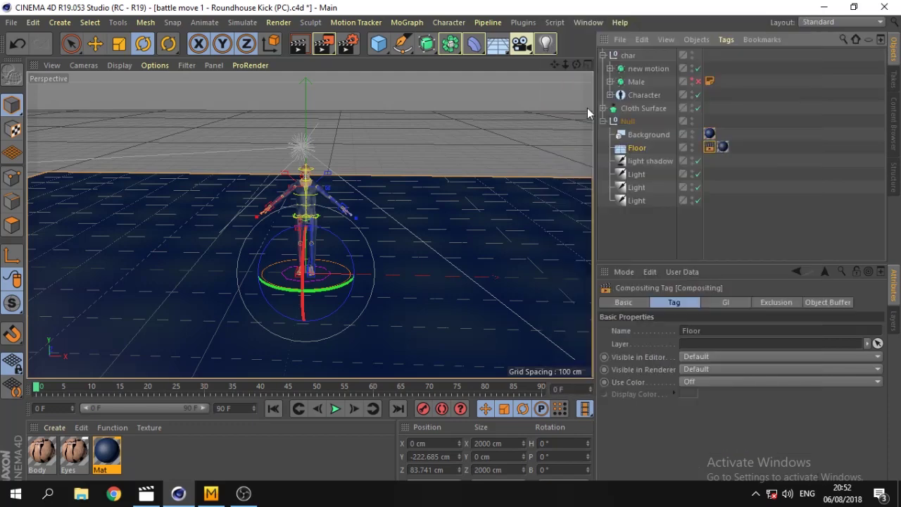
left_click(849, 330)
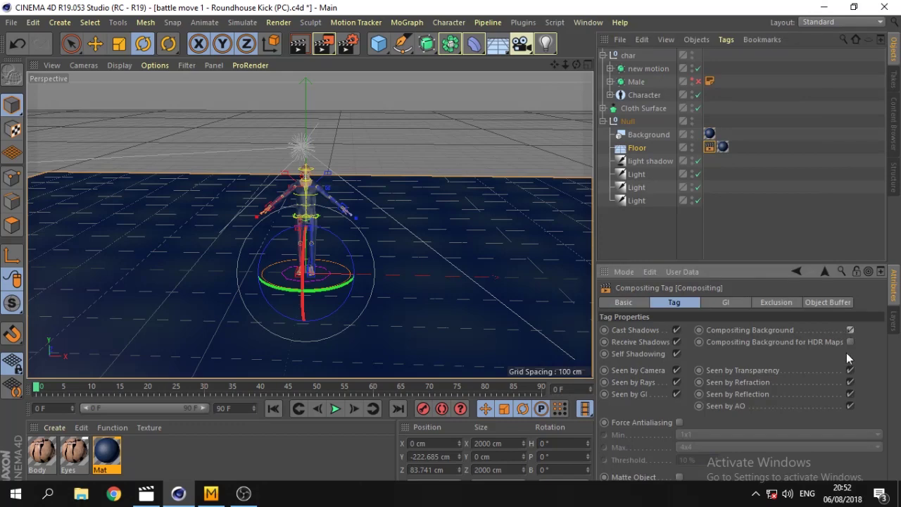
mouse_move(576, 68)
left_mouse_down()
mouse_move(309, 225)
mouse_move(318, 225)
left_mouse_up()
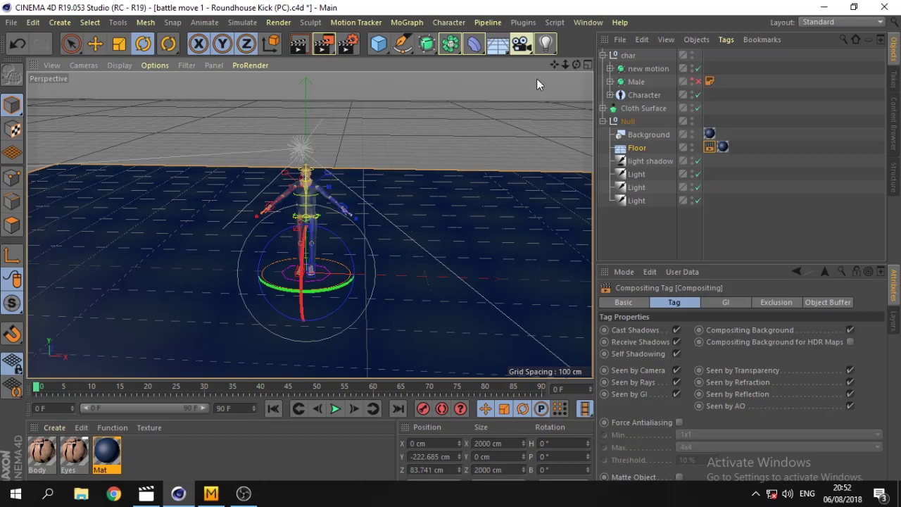
key("ctrl+r")
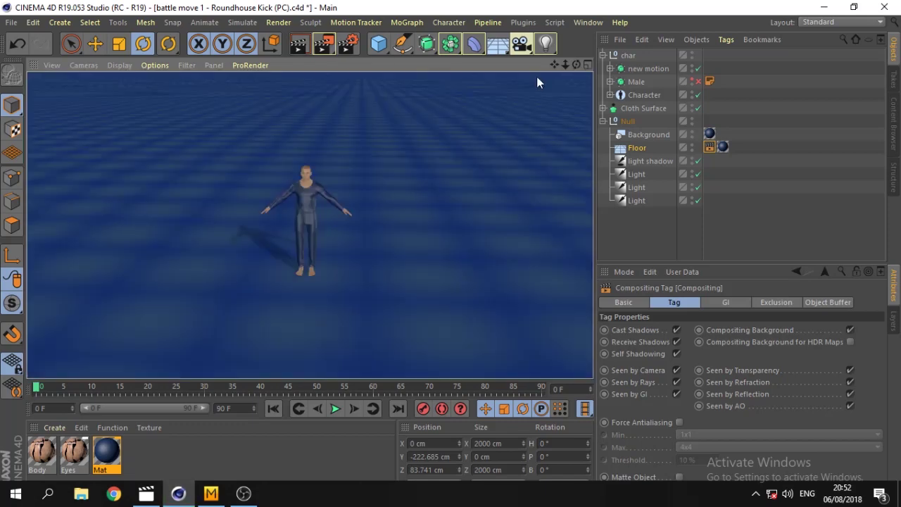
left_click(575, 62)
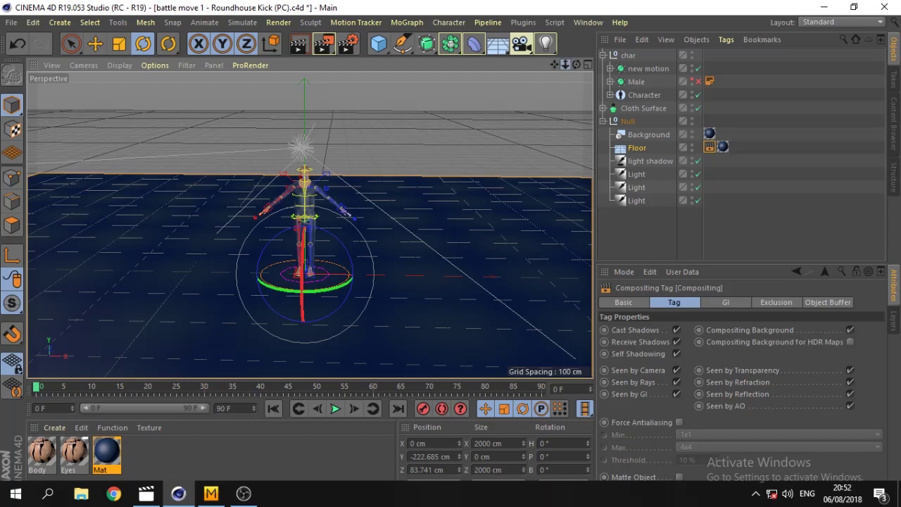
left_click_drag(561, 62, 562, 62)
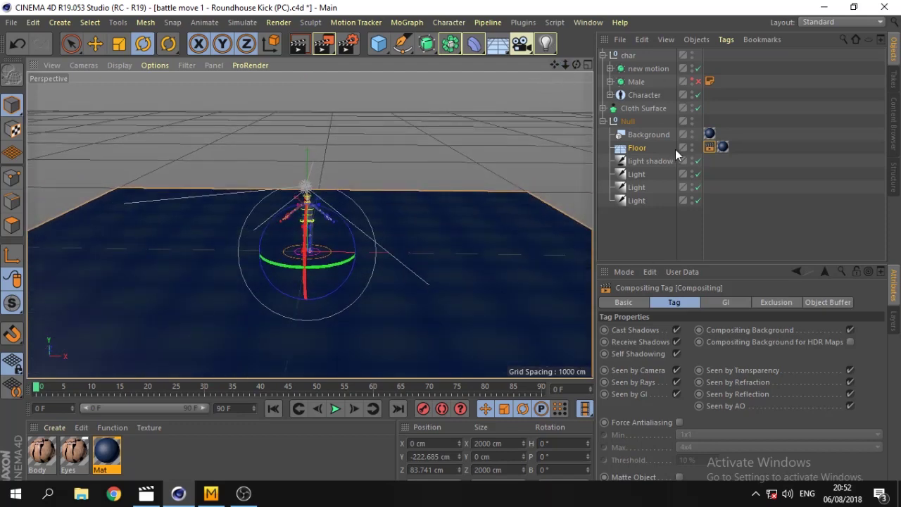
- Review the Floor's Basic, Coord. and Compositing tabs, then select the Background's Mat texture tag
left_click(645, 174)
left_click(638, 153)
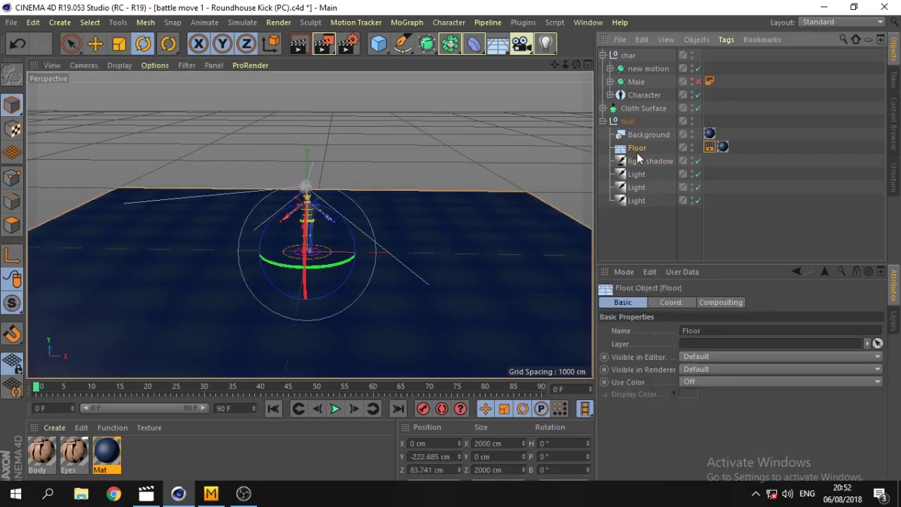
left_click(664, 302)
left_click(643, 303)
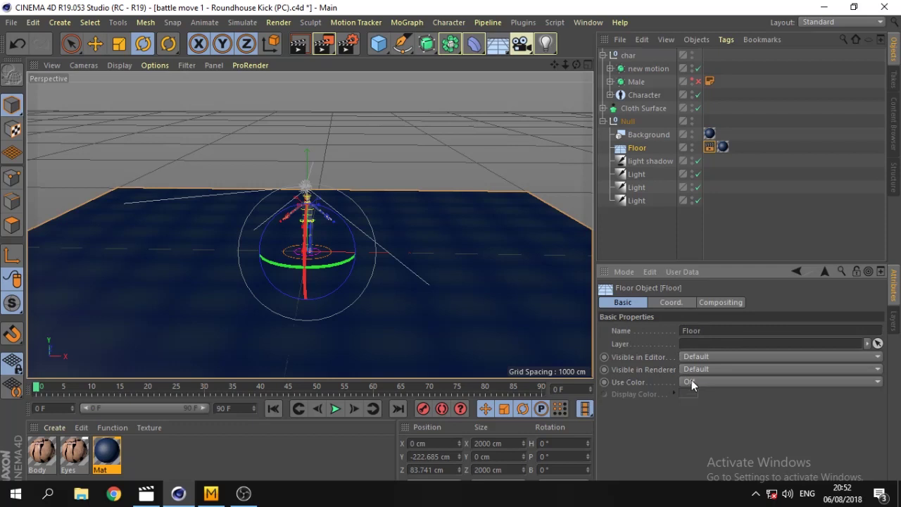
left_click(681, 302)
left_click(714, 302)
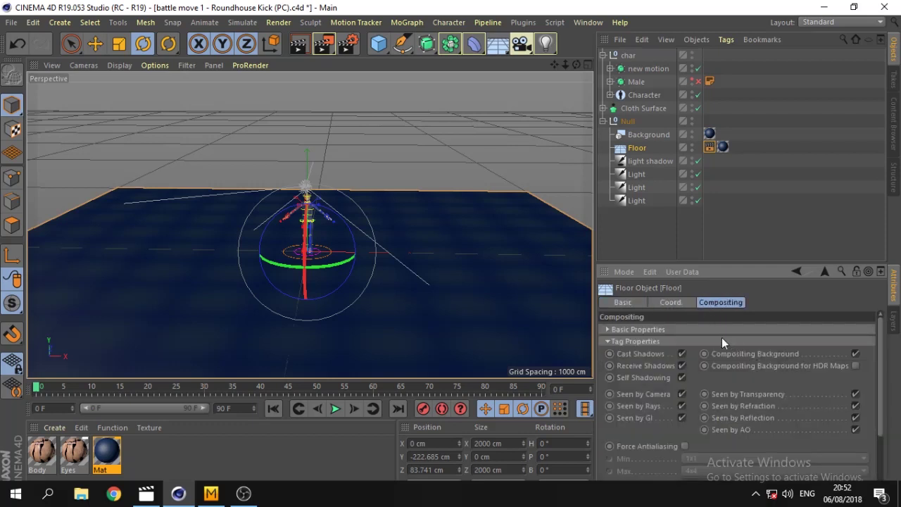
left_click(649, 331)
left_click(649, 331)
left_click(709, 135)
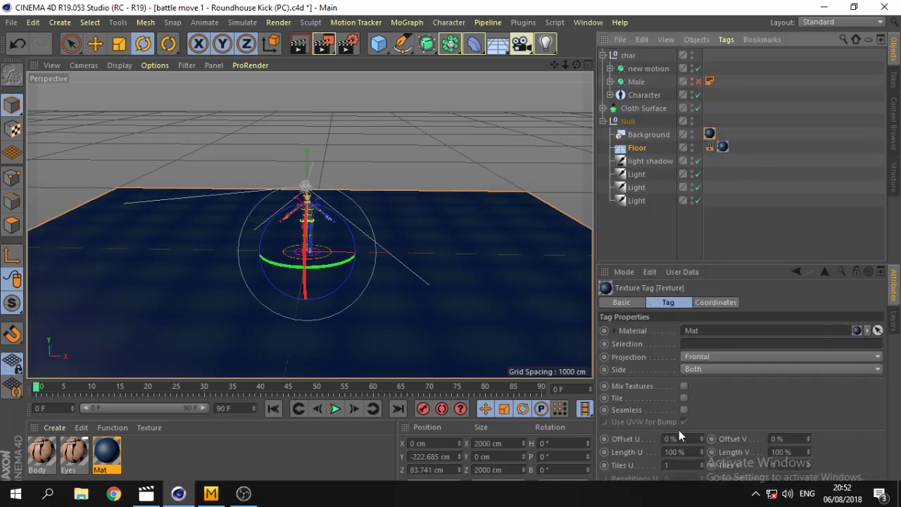
- Inspect the Mat material's basic and colour settings, keeping the Normal mix mode
left_click(622, 302)
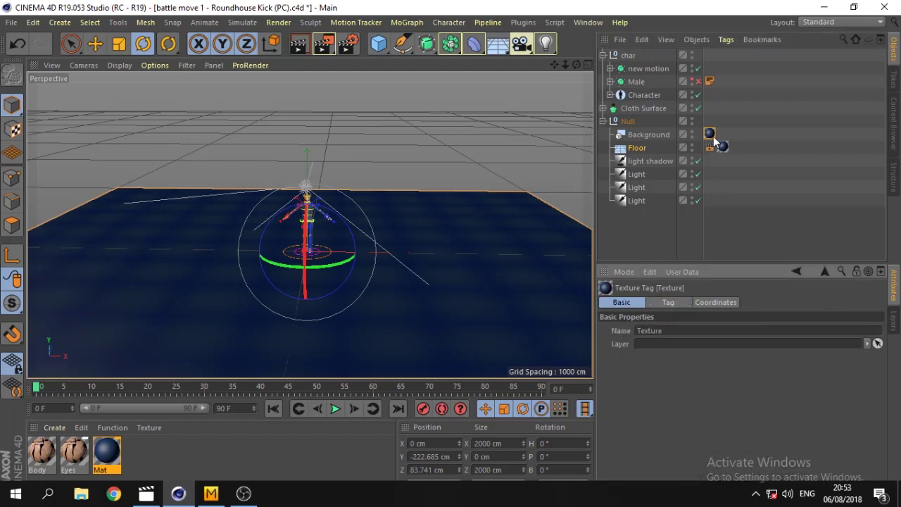
double_click(711, 136)
left_click(623, 302)
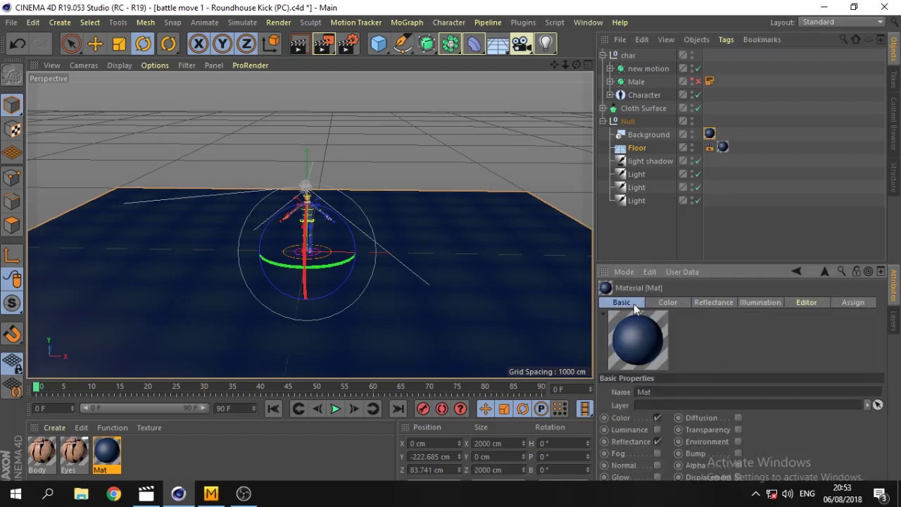
left_click(681, 303)
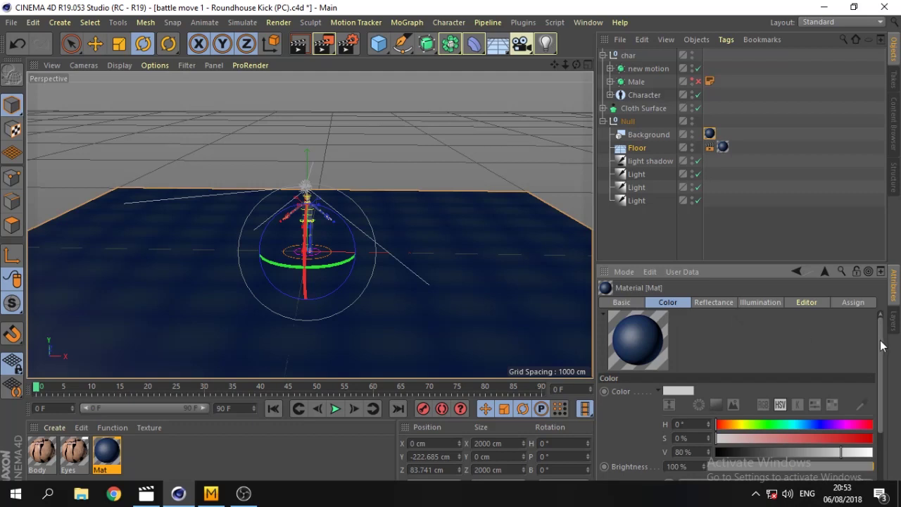
left_click_drag(881, 345, 882, 422)
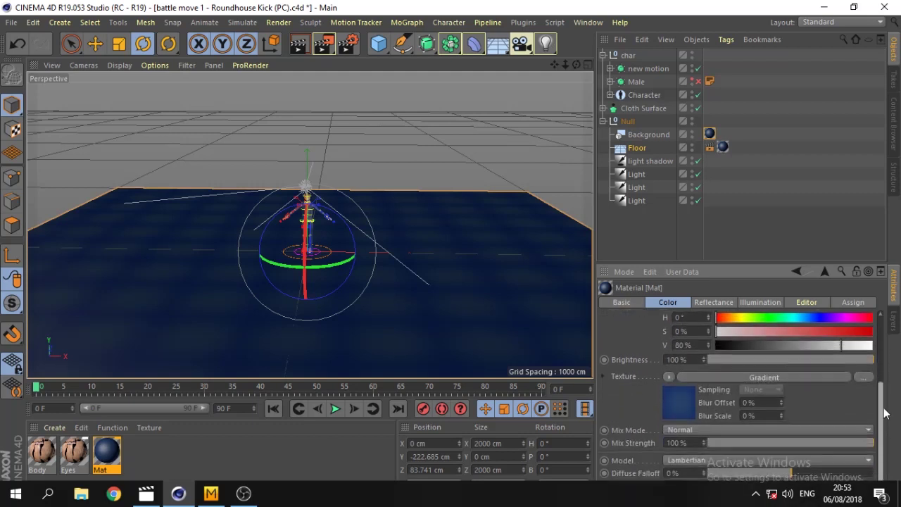
left_click(708, 430)
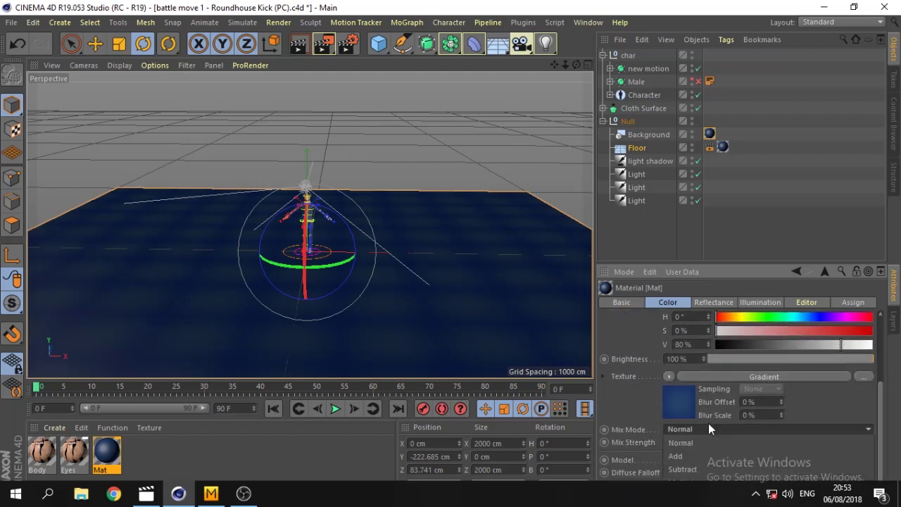
left_click(709, 426)
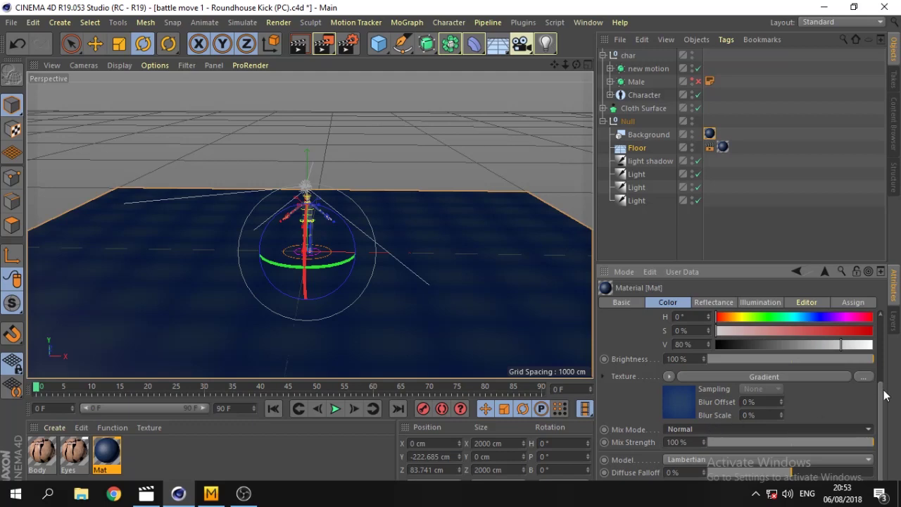
left_click_drag(884, 395, 883, 317)
left_click(710, 135)
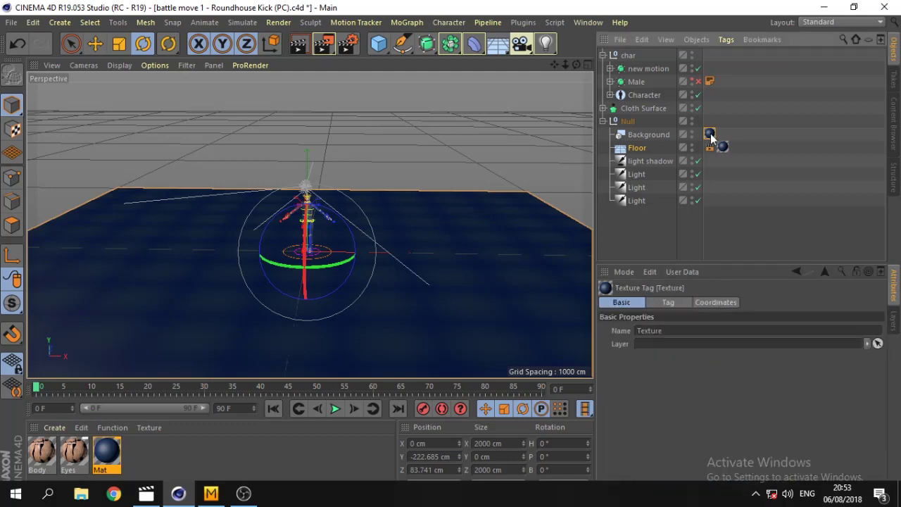
double_click(709, 135)
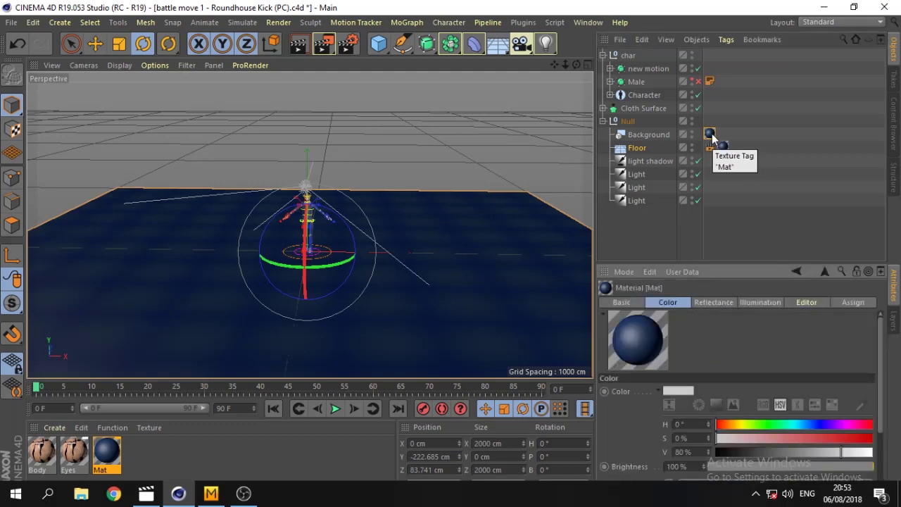
- Set the Floor texture tag to Flat projection with Side set to Front
left_click(721, 146)
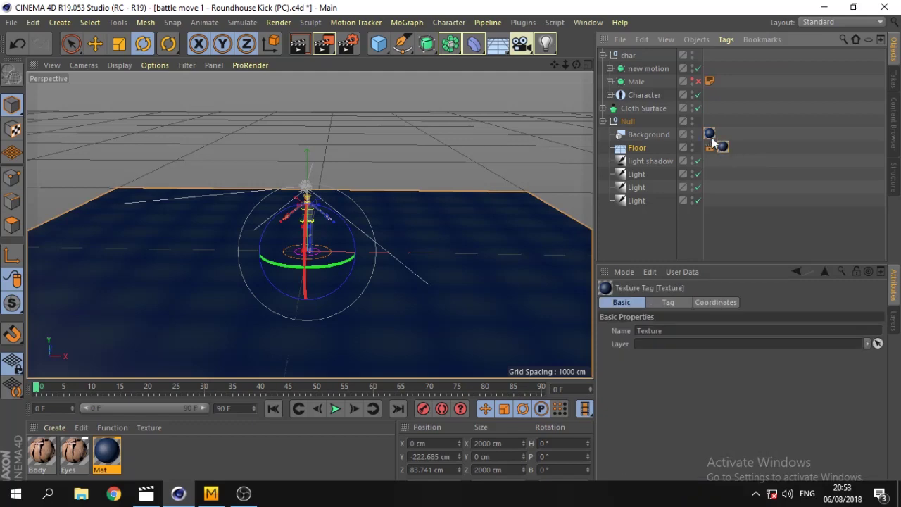
left_click(662, 305)
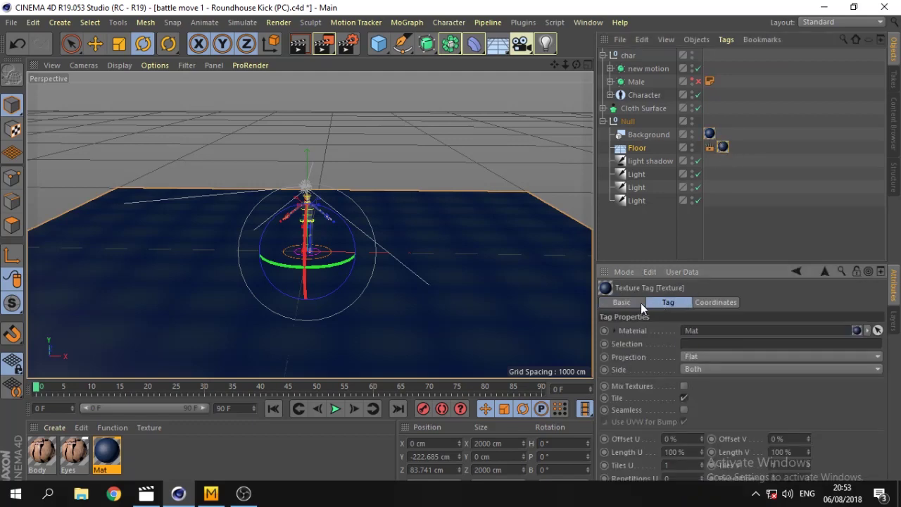
left_click(690, 357)
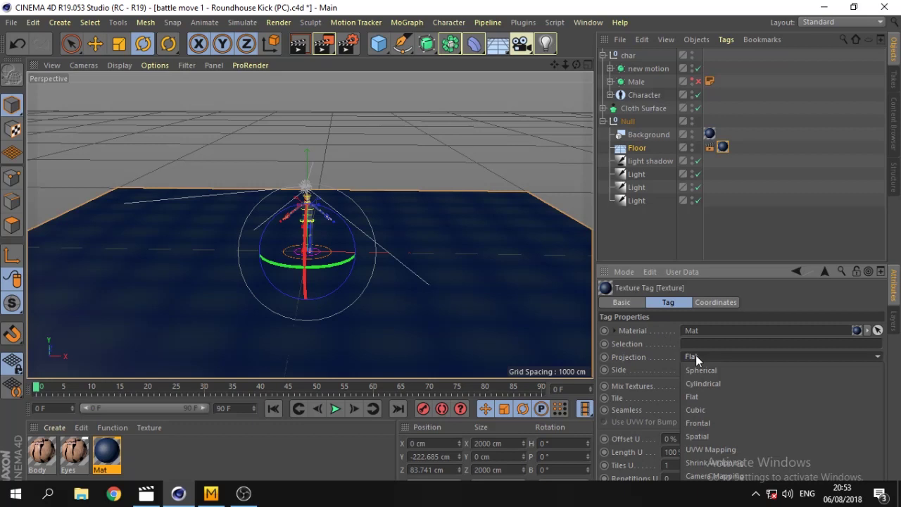
left_click(695, 357)
left_click(702, 369)
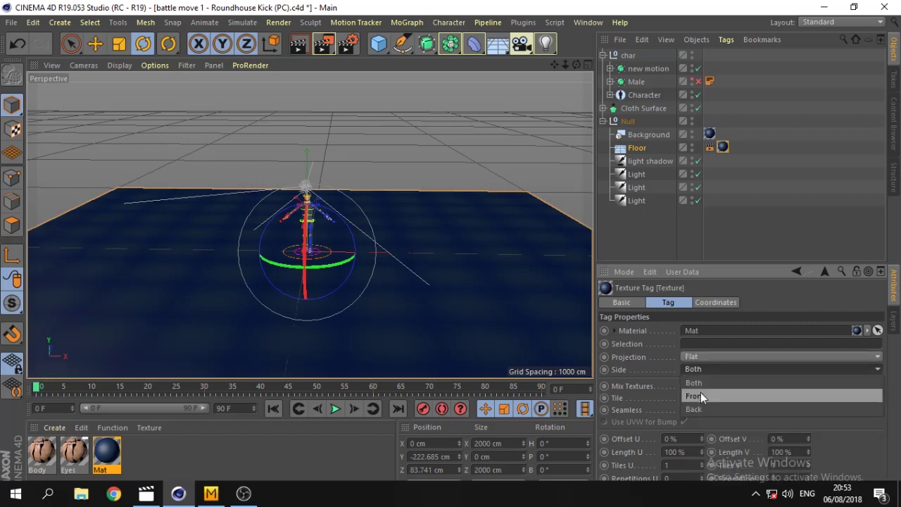
left_click(700, 396)
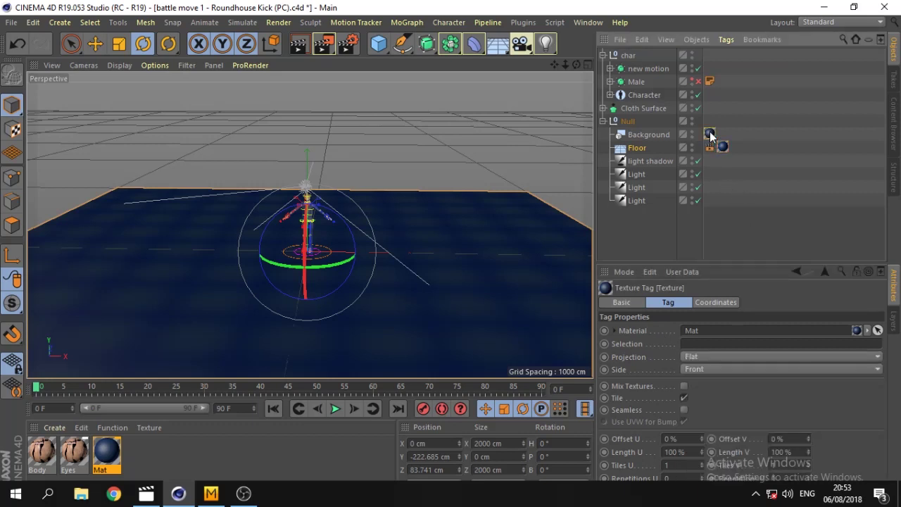
- Set the Background texture tag's Side to Front
left_click(710, 134)
left_click(708, 367)
left_click(707, 392)
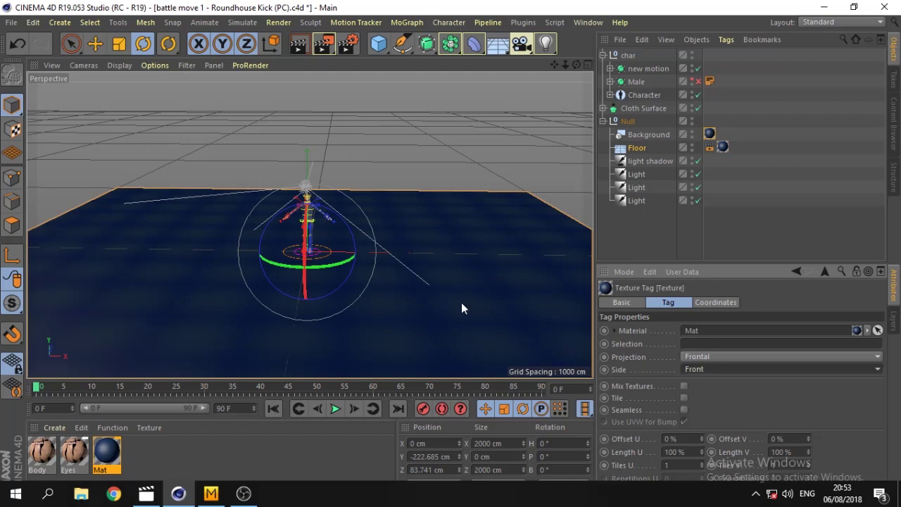
- Render a preview of the scene, then select the Floor object
left_click(300, 45)
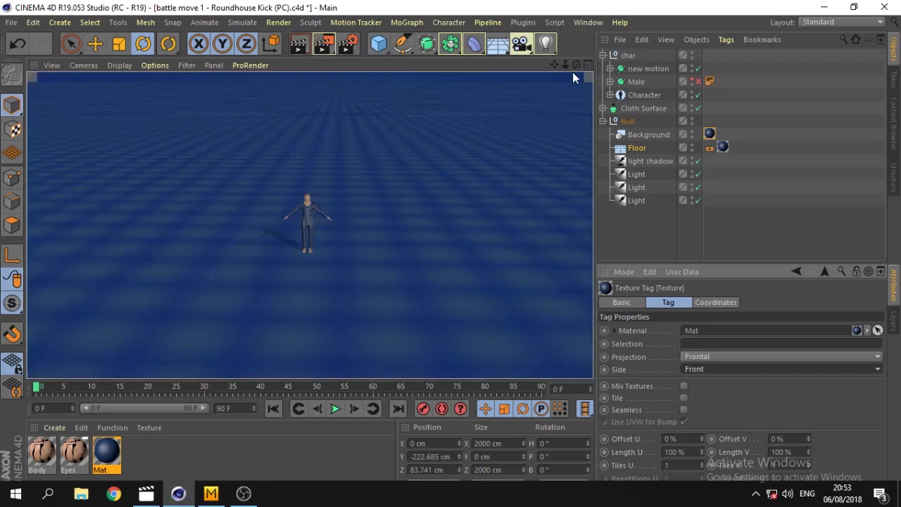
left_click(574, 63)
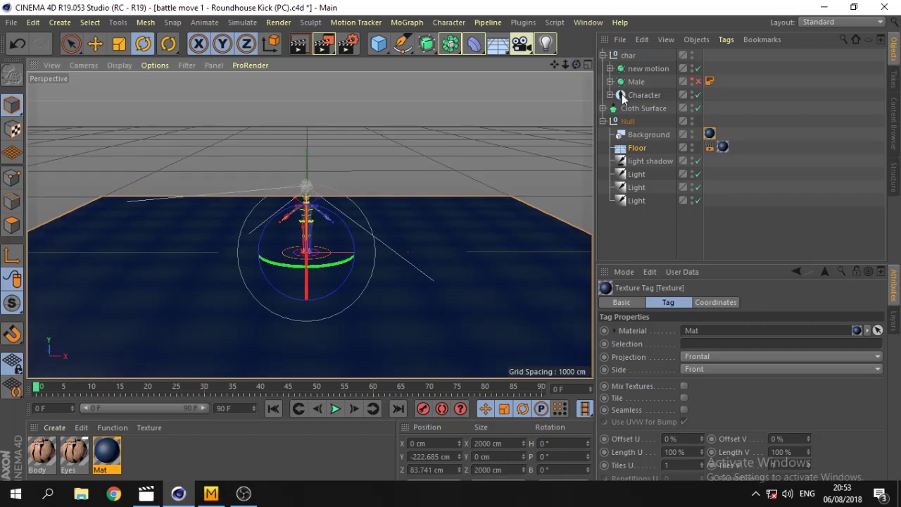
left_click(634, 150)
- Delete the Floor and Background objects from the scene
key("Delete")
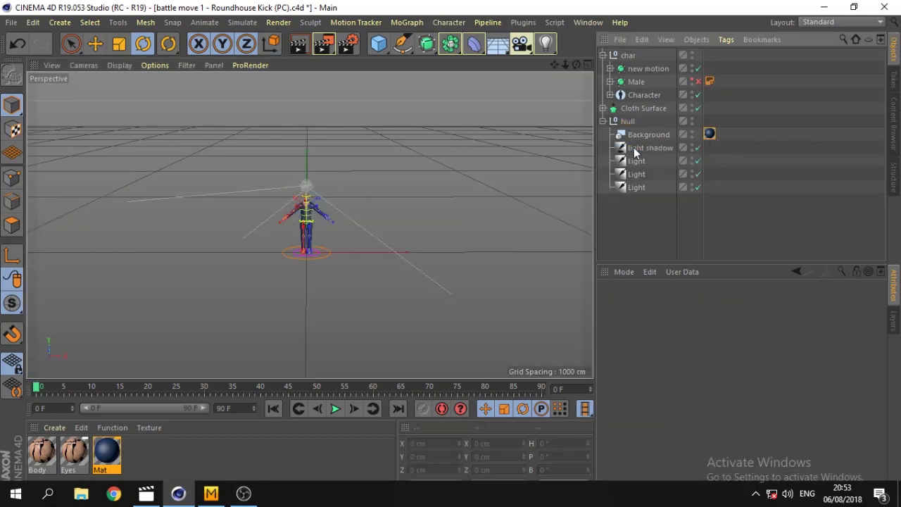
left_click(633, 135)
key("Delete")
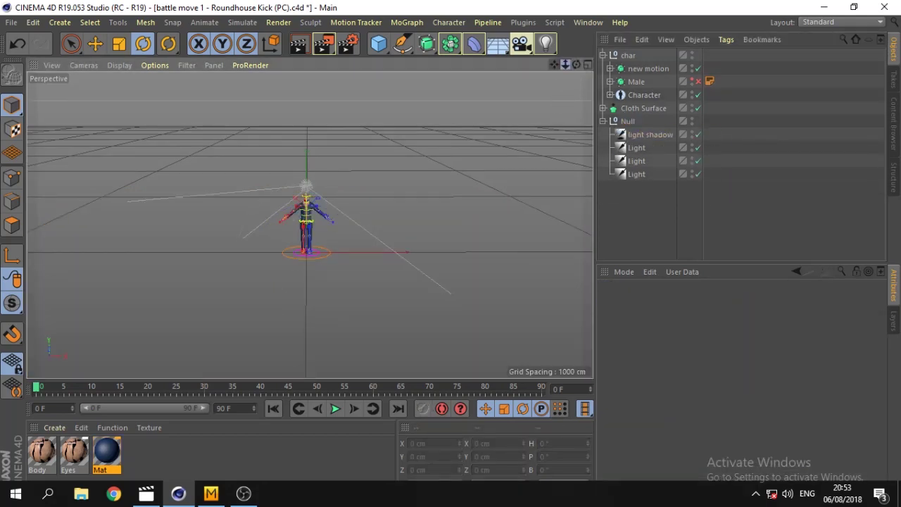
- Maximise the Right view and zoom in close on the character
mouse_move(565, 65)
left_mouse_down()
mouse_move(575, 64)
mouse_move(196, 291)
left_mouse_up()
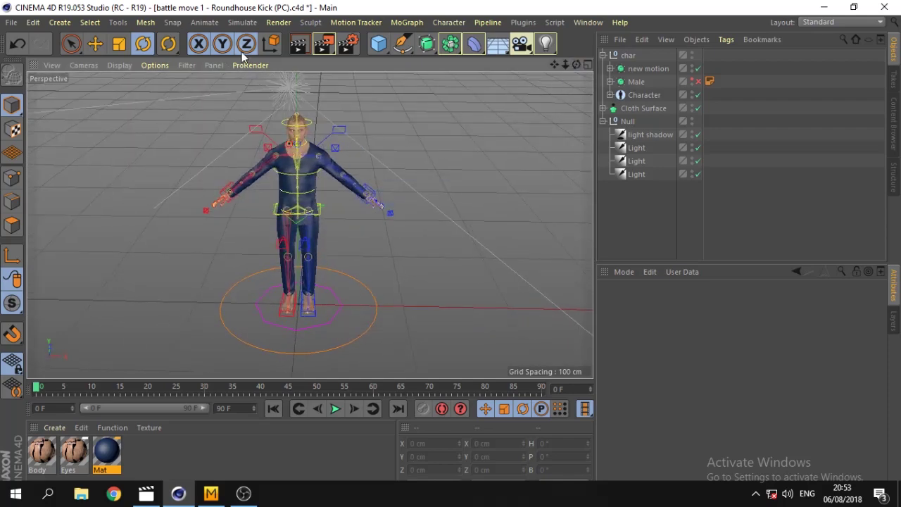
left_click(587, 65)
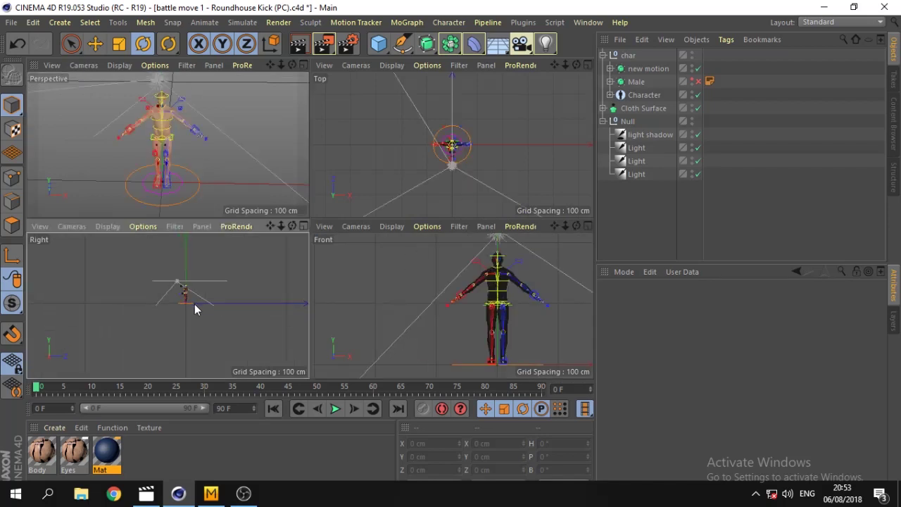
left_click(304, 226)
mouse_move(312, 228)
middle_mouse_down("alt")
mouse_move(360, 264)
mouse_move(340, 249)
middle_mouse_up("alt")
scroll(352, 211, "up", 2)
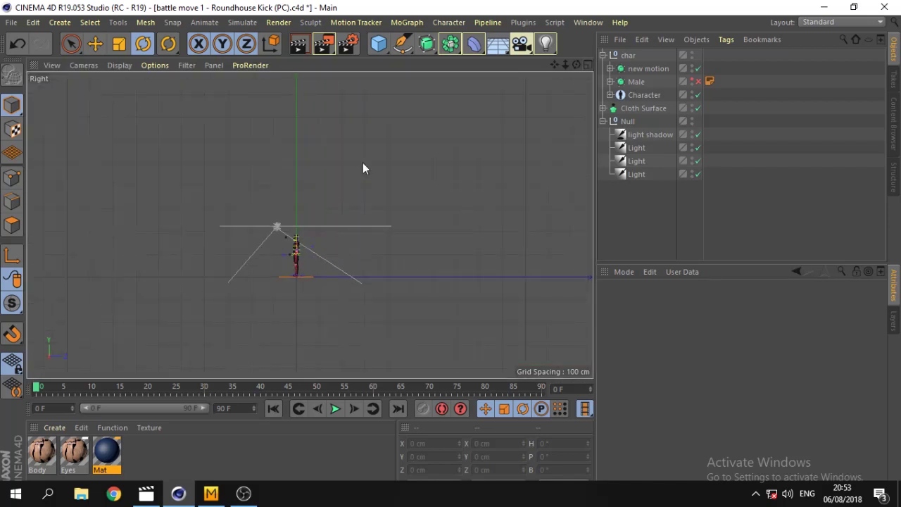
- Draw a point-by-point spline: a vertical wall line bending into a floor line extending left
left_click(405, 50)
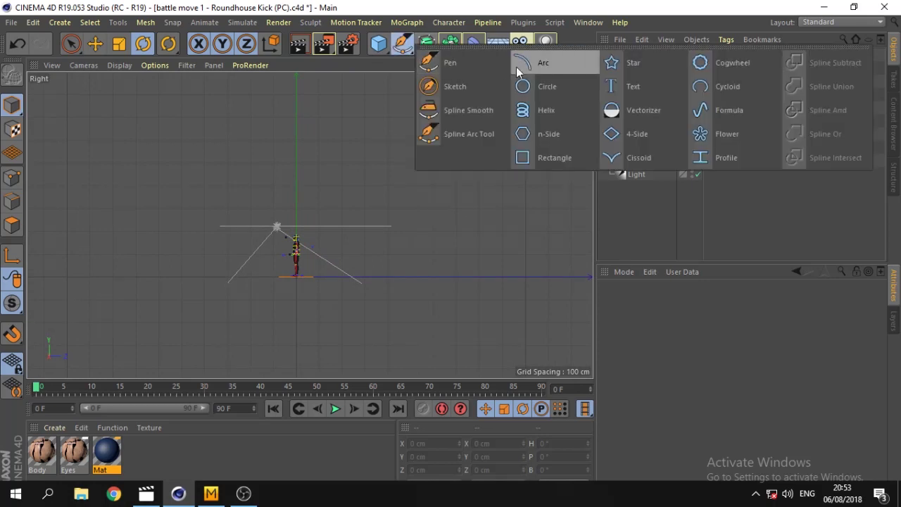
left_click(471, 70)
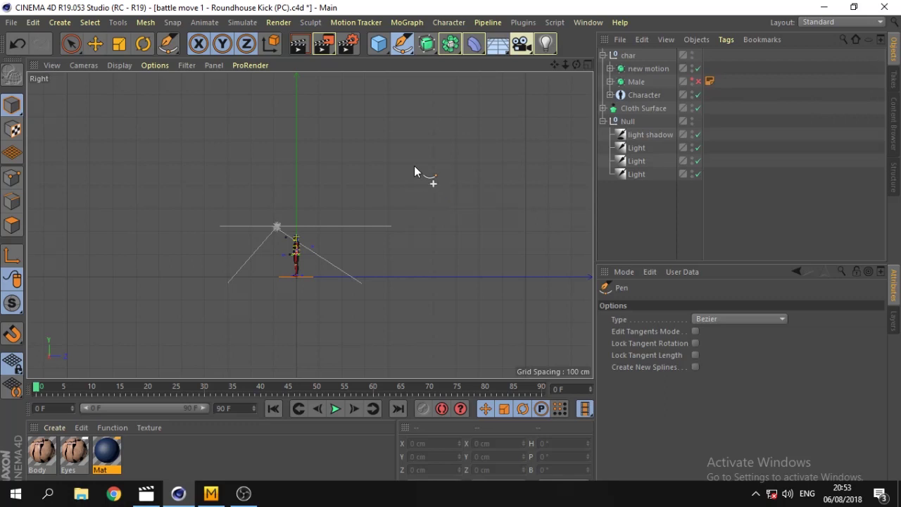
left_click(431, 128)
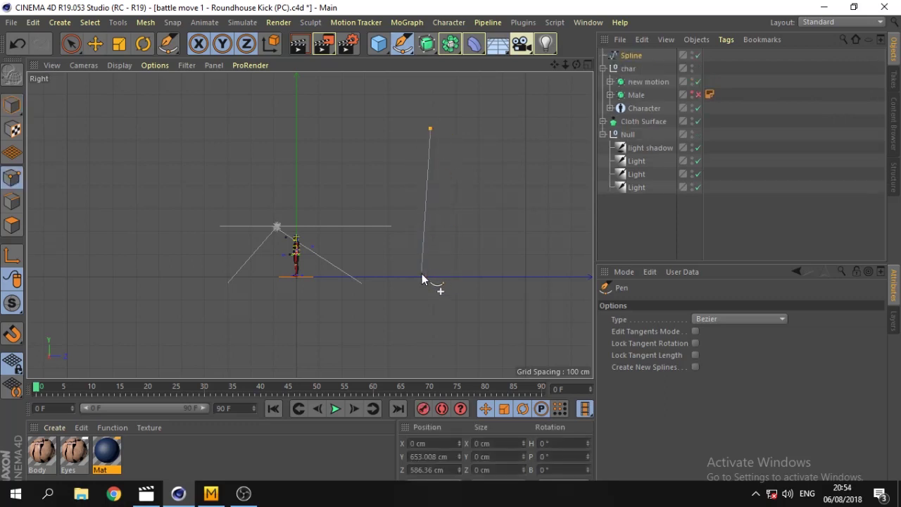
left_click(433, 260)
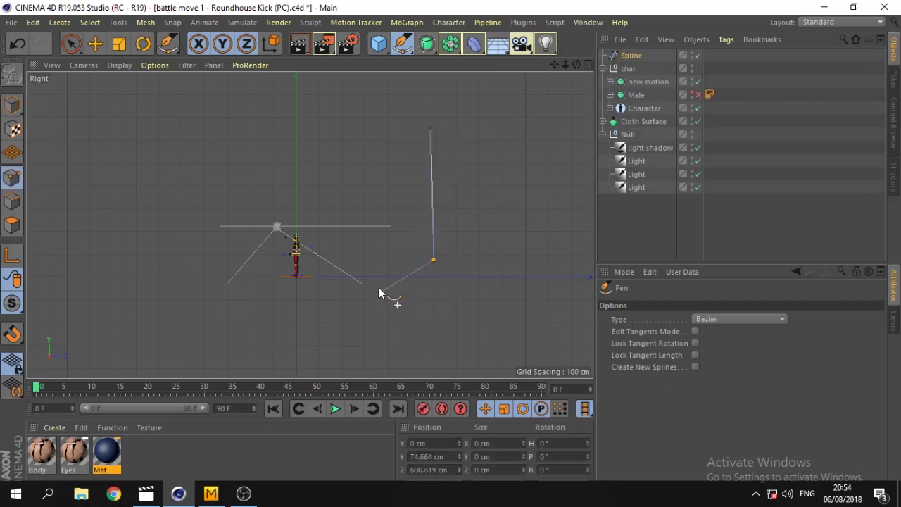
left_click(386, 282)
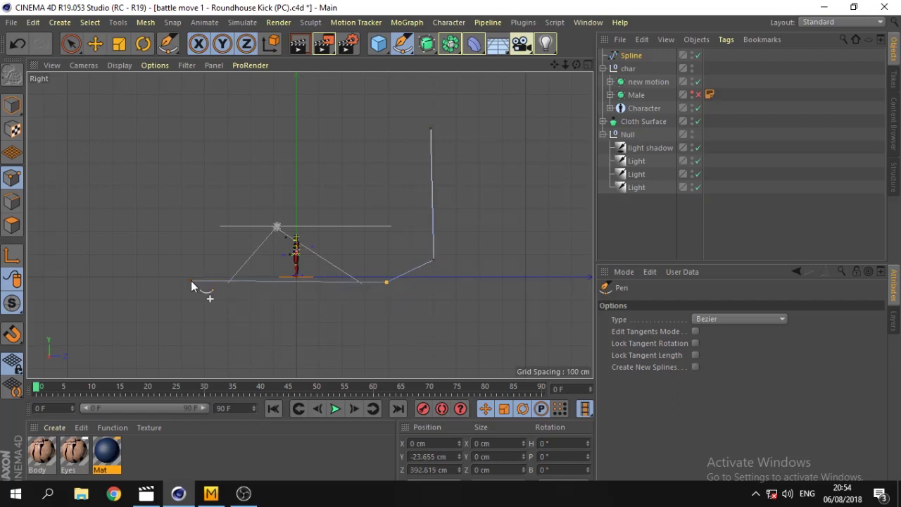
left_click(191, 281)
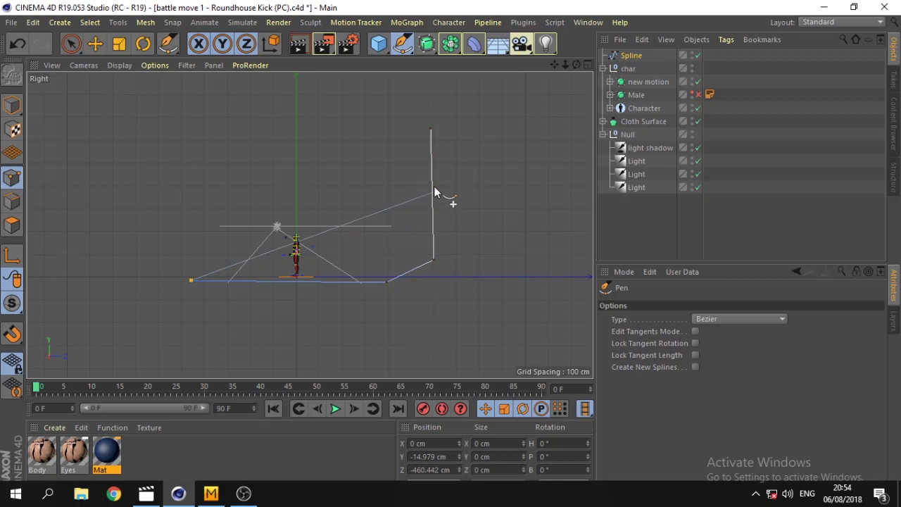
right_click(262, 271)
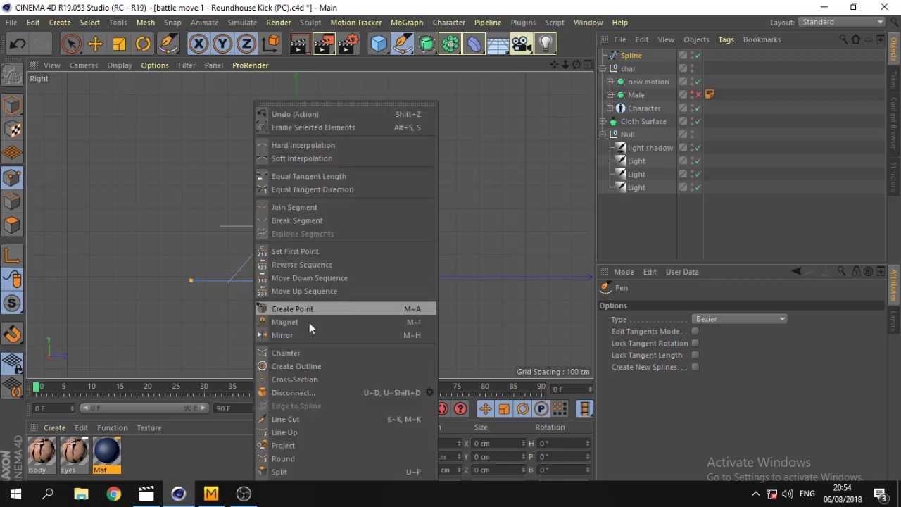
left_click(184, 282)
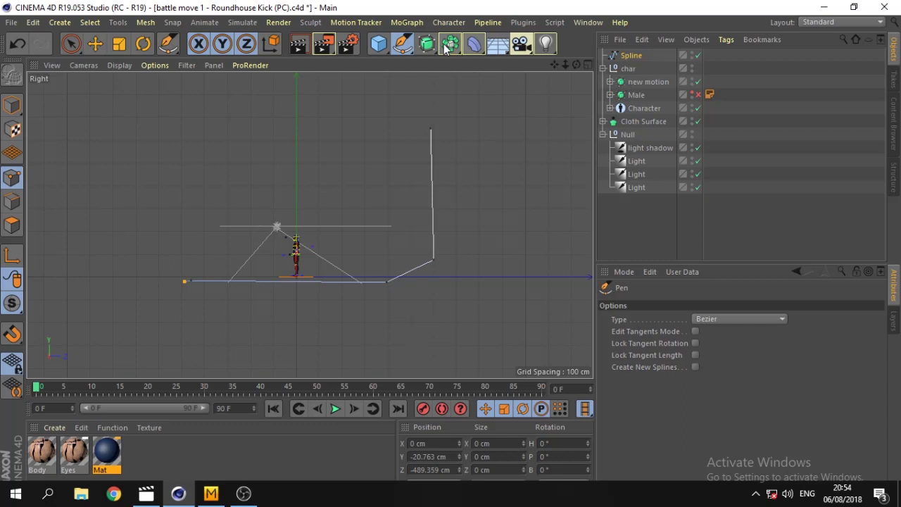
- Brush the spline's wall-to-floor corner with Spline Smooth into a sweeping curve
left_click(412, 48)
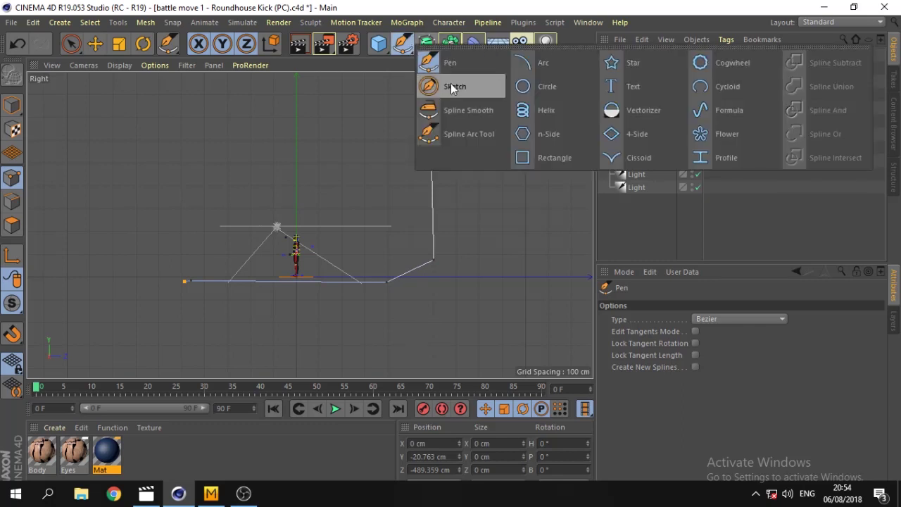
left_click(463, 110)
left_click_drag(435, 274, 388, 282)
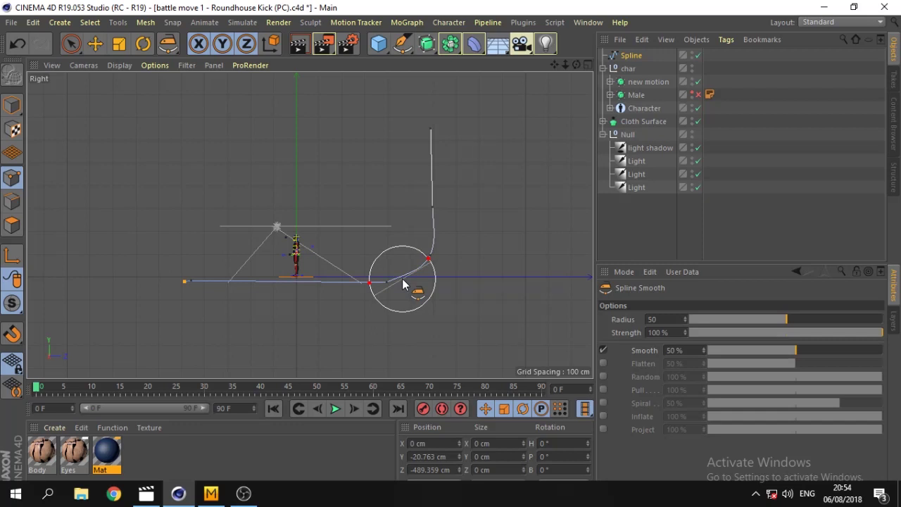
mouse_move(402, 284)
left_mouse_down()
mouse_move(421, 273)
mouse_move(329, 280)
left_mouse_up()
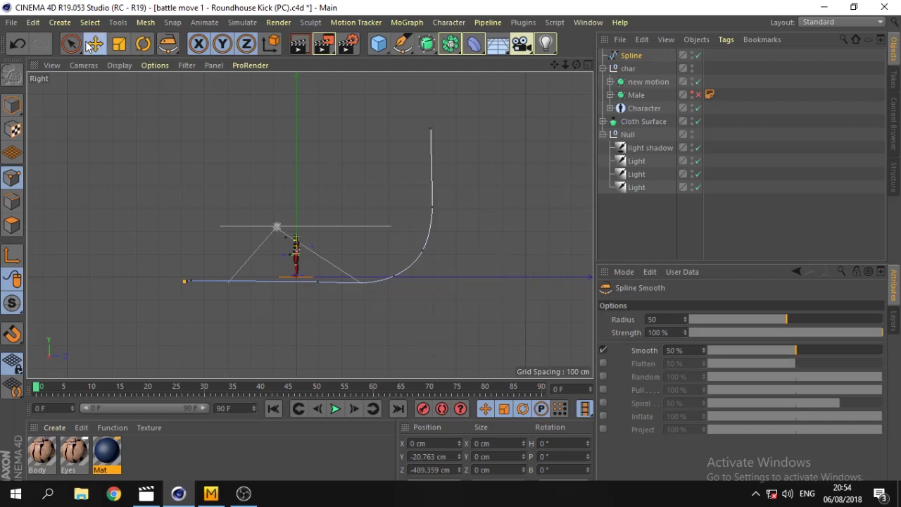
left_click(88, 44)
- Lift the profile spline upward along Y with the Move tool in Model mode
left_click(631, 56)
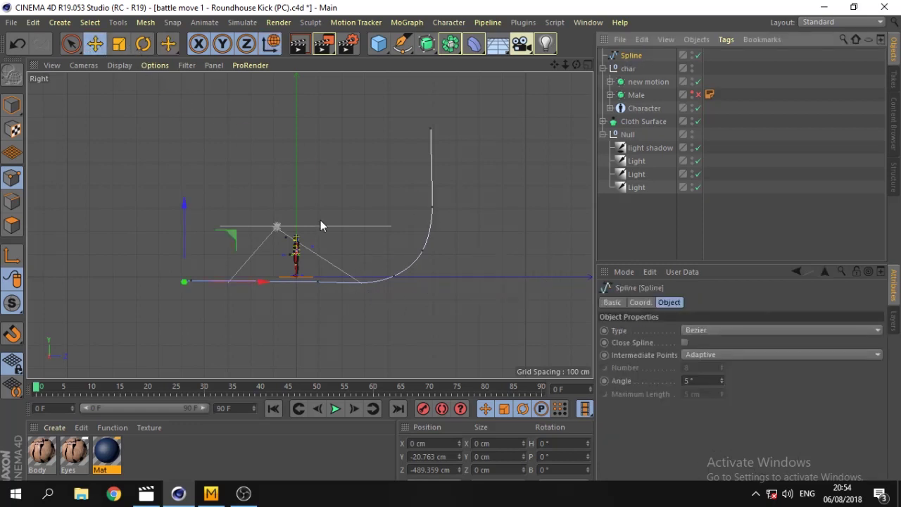
left_click_drag(185, 206, 186, 202)
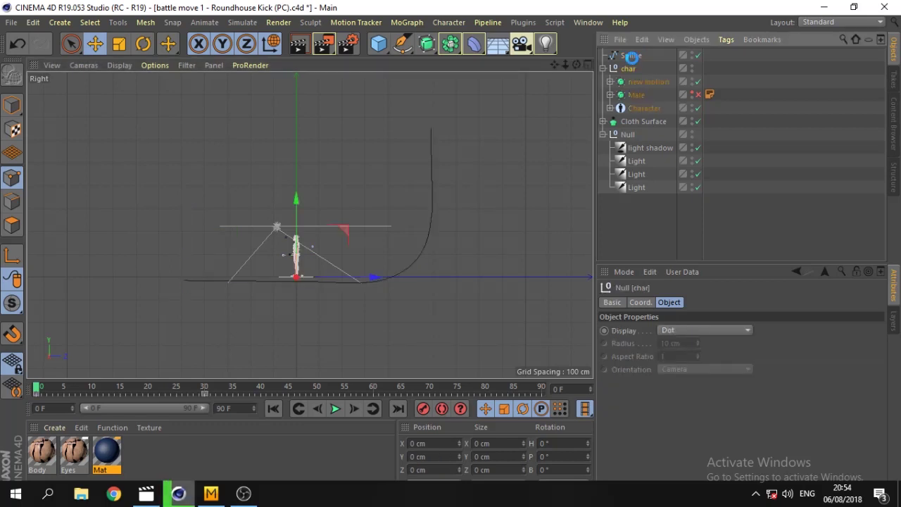
left_click(630, 56)
left_click(12, 104)
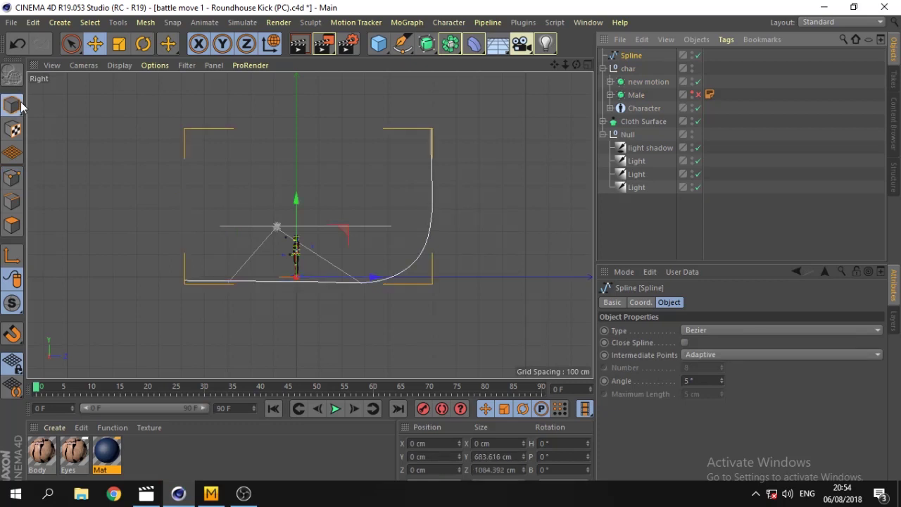
left_click_drag(301, 197, 300, 194)
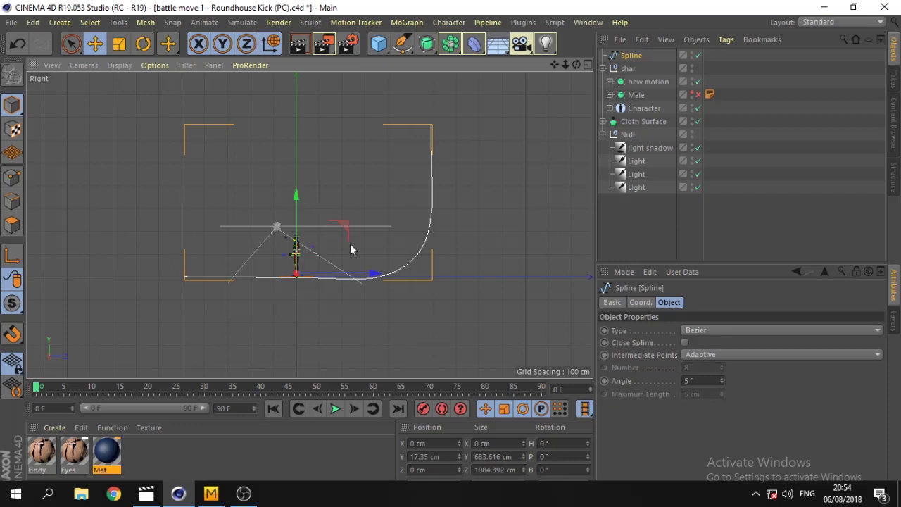
- Nudge the spline to foot level (Y 20.784 cm) and maximise the Perspective view
scroll(253, 312, "up", 4)
scroll(362, 210, "up", 3)
scroll(295, 278, "up", 3)
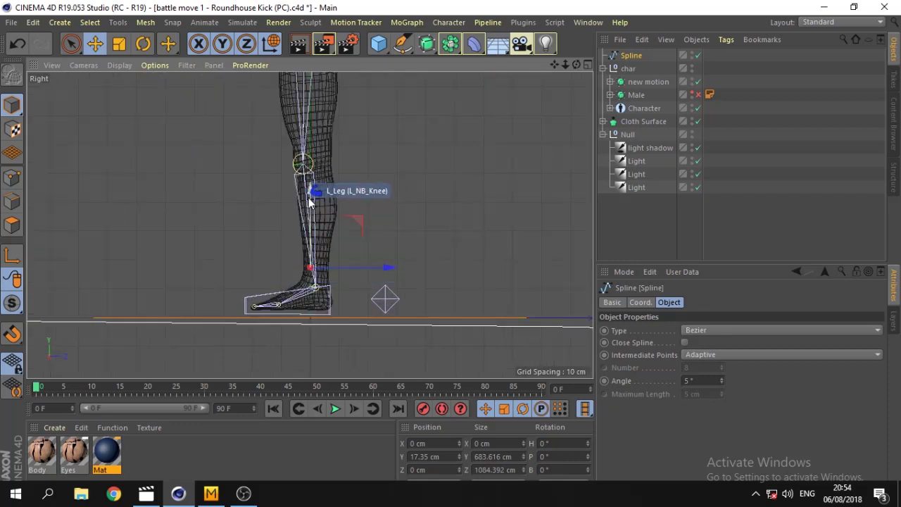
left_click_drag(312, 195, 313, 187)
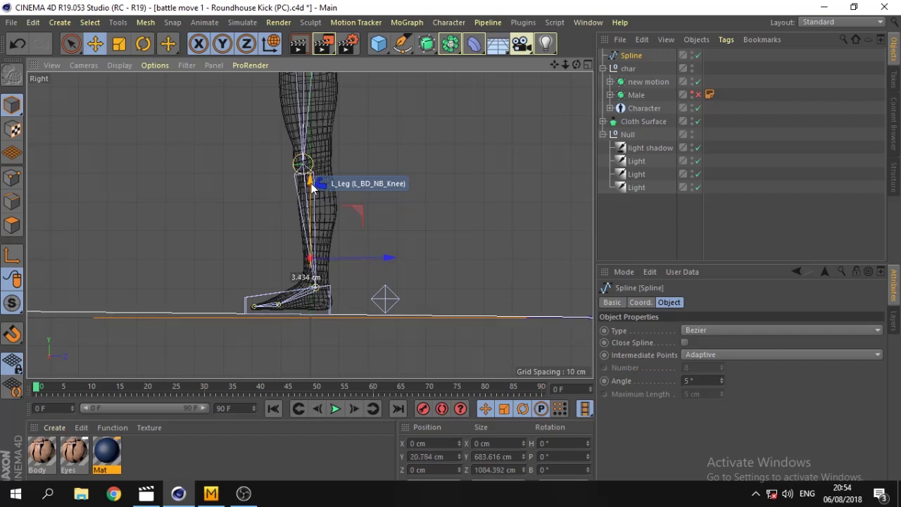
scroll(306, 296, "down", 5)
scroll(299, 322, "down", 3)
scroll(366, 310, "down", 3)
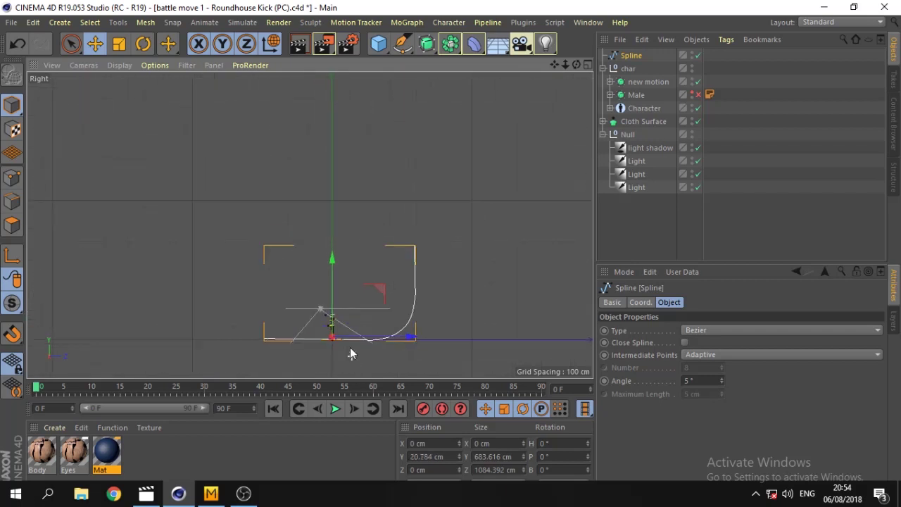
scroll(361, 336, "up", 2)
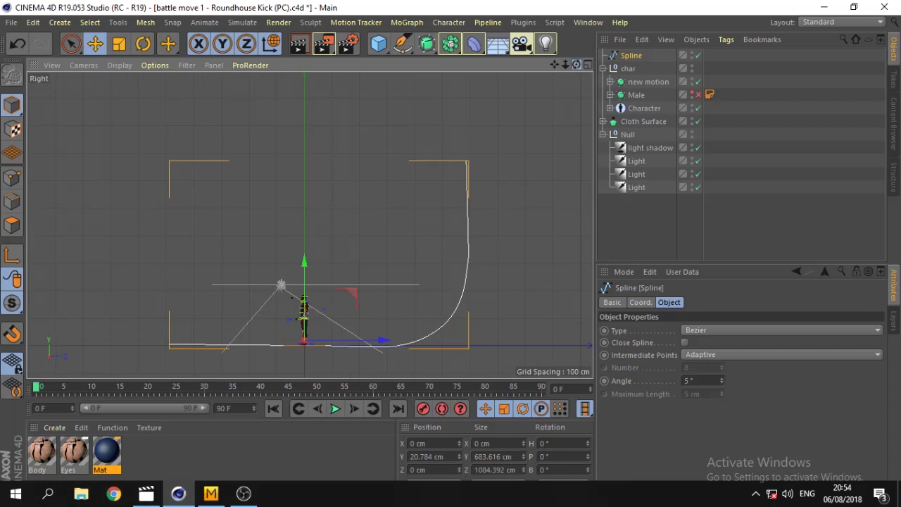
left_click(587, 64)
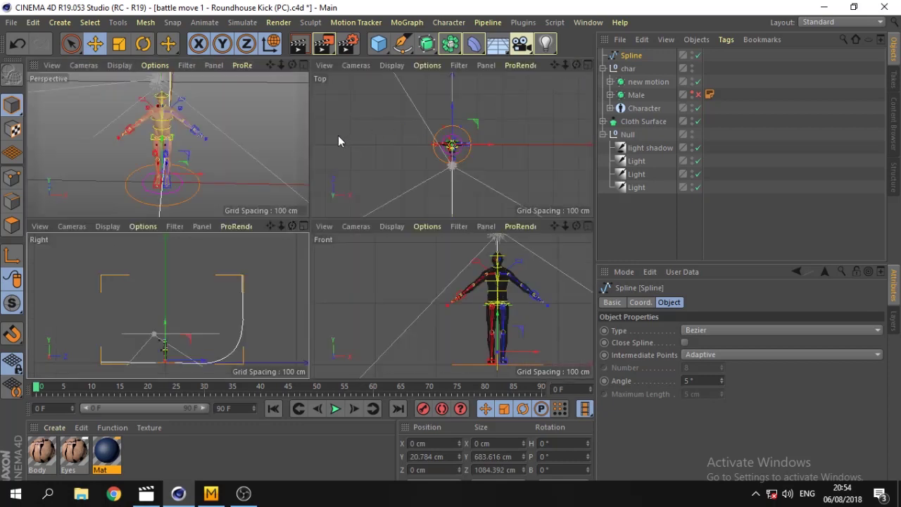
left_click(304, 63)
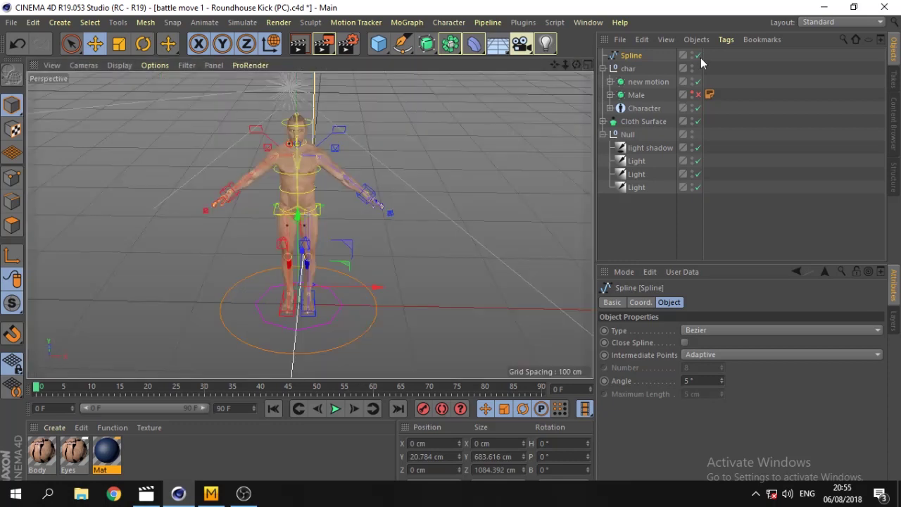
- Duplicate the profile spline and add a Loft object from the generators
left_click_drag(630, 57, 630, 61, "ctrl")
left_click(630, 56)
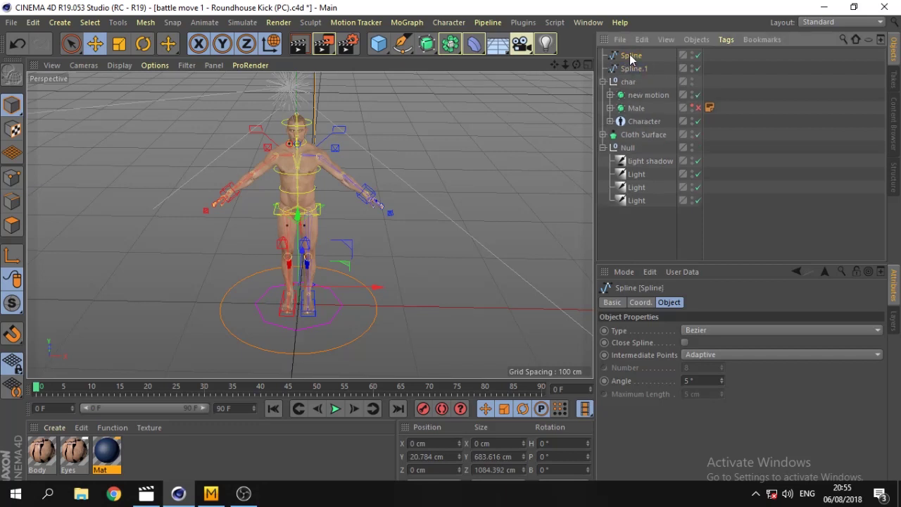
left_click(450, 44)
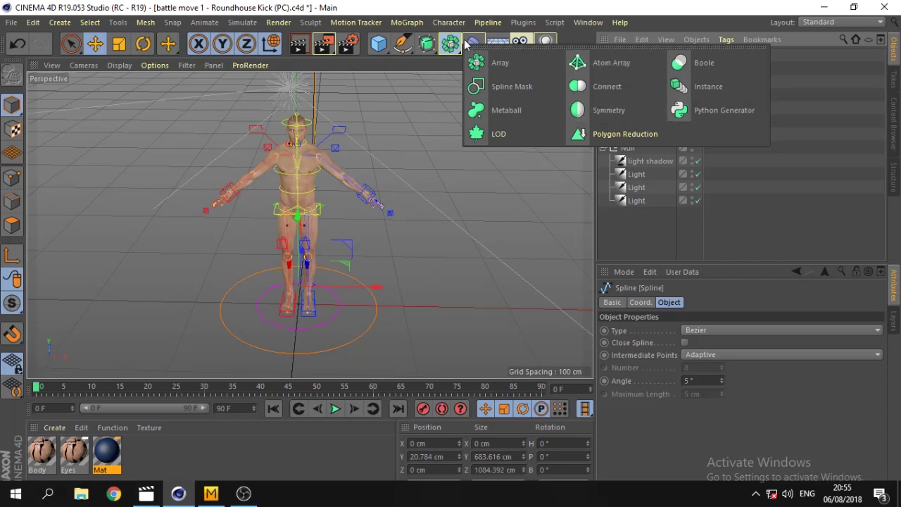
left_click(465, 54)
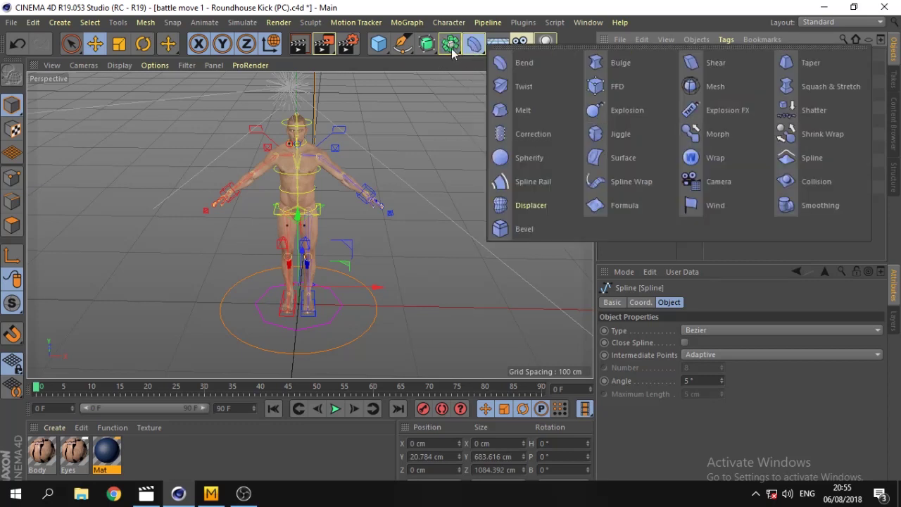
left_click(451, 52)
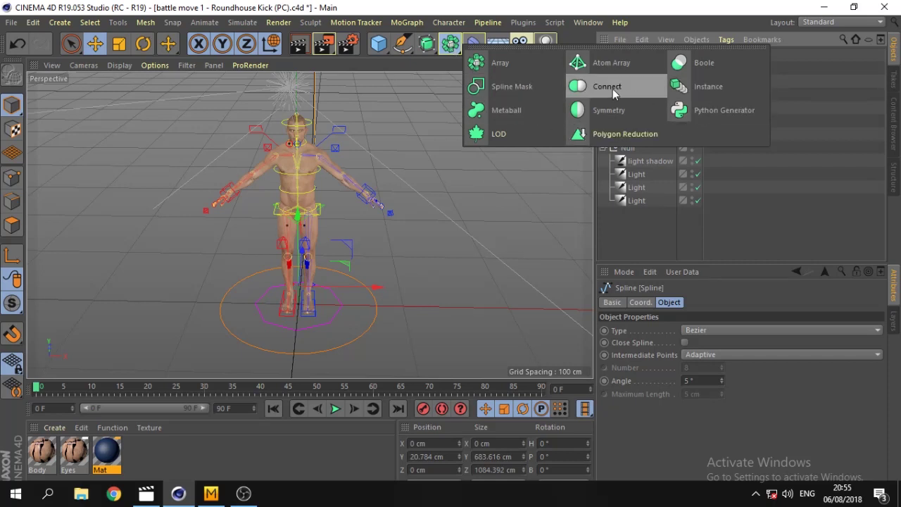
left_click(427, 44)
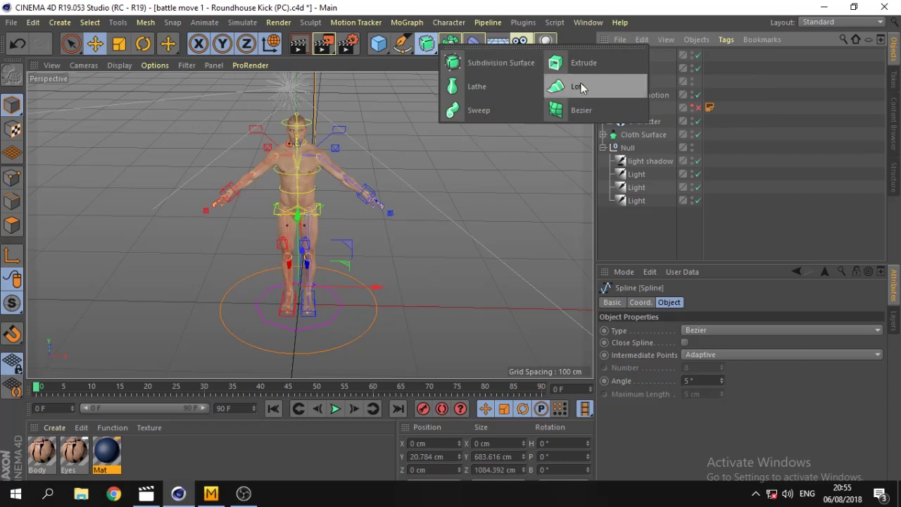
left_click(580, 87)
- Place Spline and Spline.1 inside the Loft as its children
left_click(632, 69)
left_click(634, 82, "ctrl")
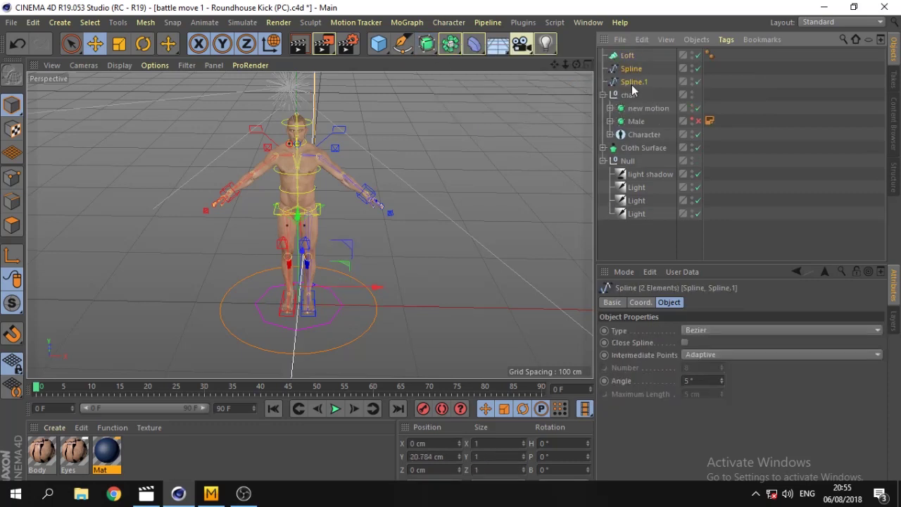
left_click_drag(634, 84, 625, 56)
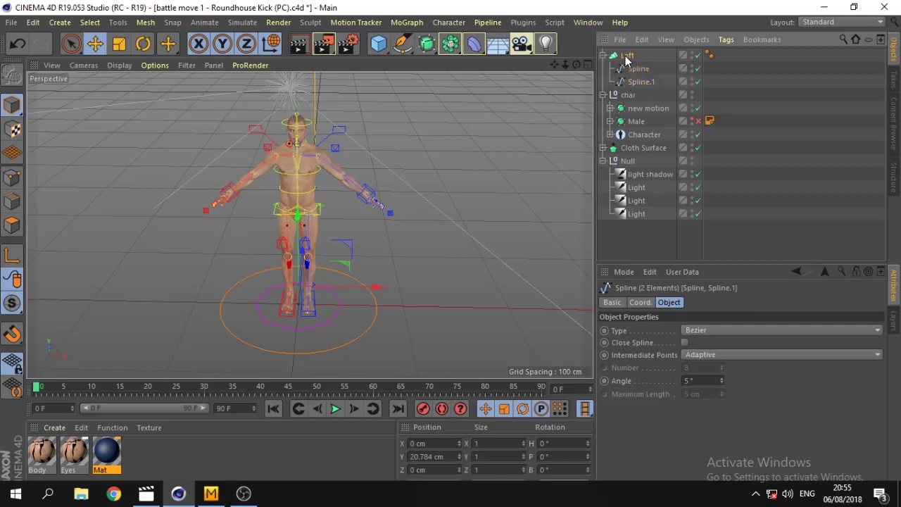
left_click(626, 55)
left_click(639, 69)
scroll(331, 194, "down", 3)
scroll(331, 194, "down", 3)
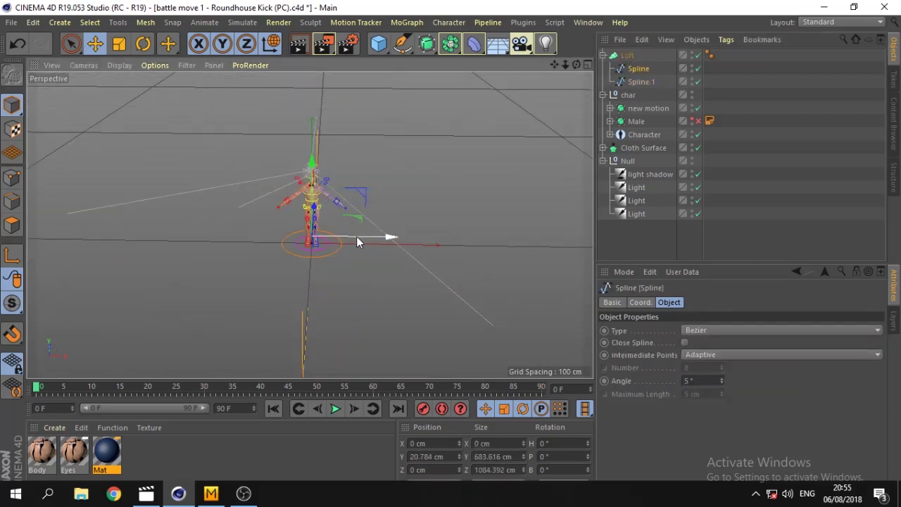
- Move Spline and Spline.1 apart sideways to widen the backdrop sheet
left_click_drag(356, 236, 512, 246)
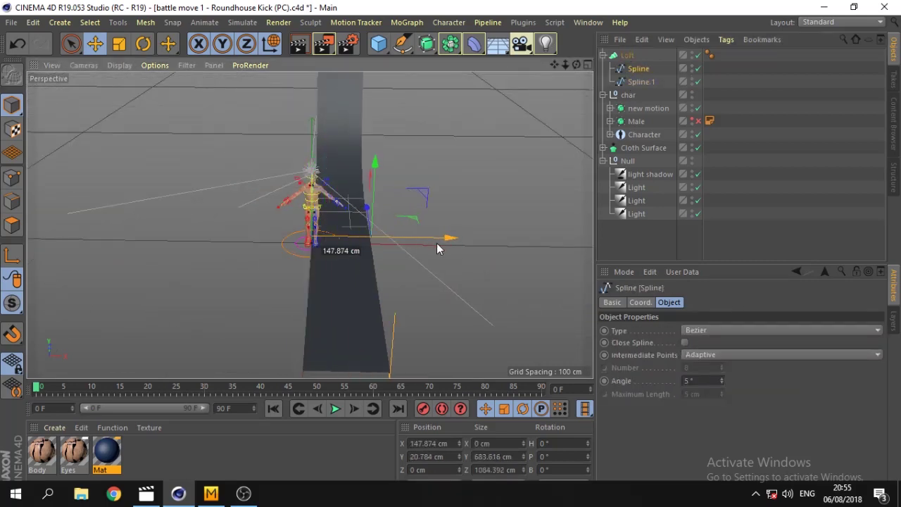
left_click(640, 83)
left_click_drag(367, 240, 76, 241)
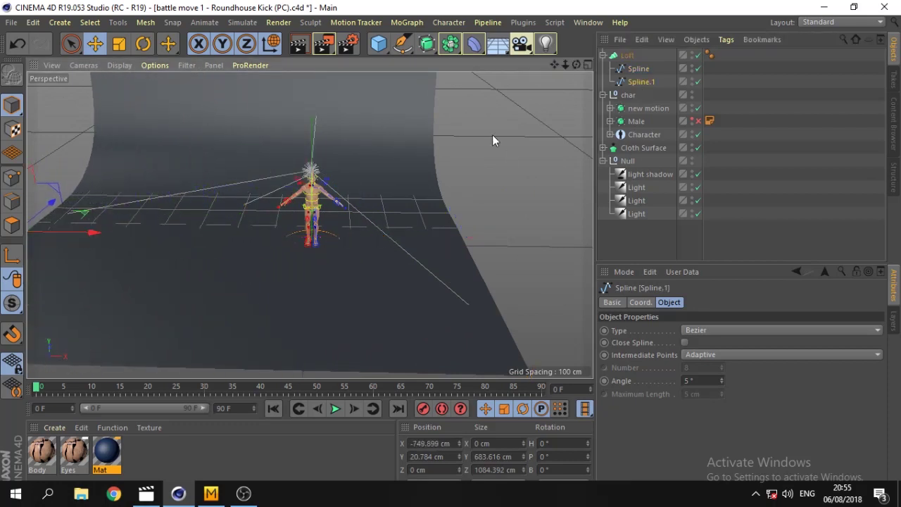
left_click(638, 68)
left_click_drag(497, 237, 578, 246)
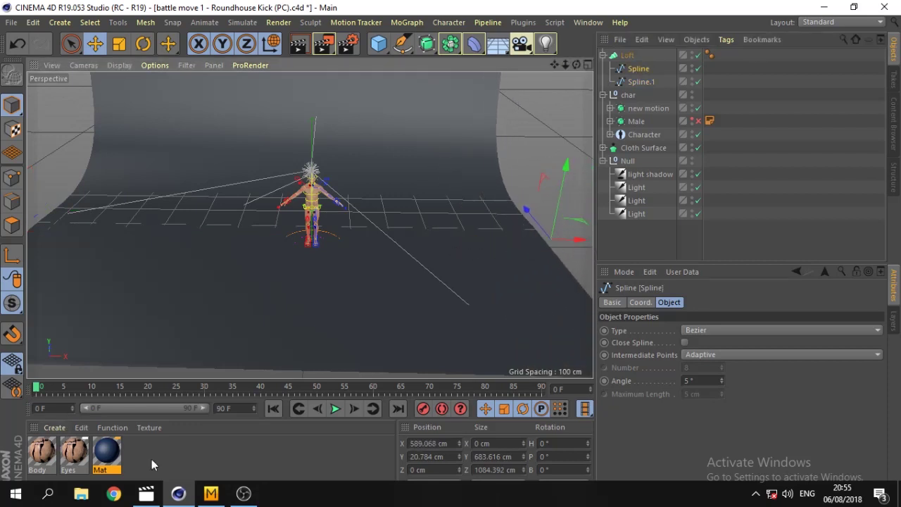
- Apply the dark blue Mat material to the Loft and delete the unused Mat.1
double_click(162, 463)
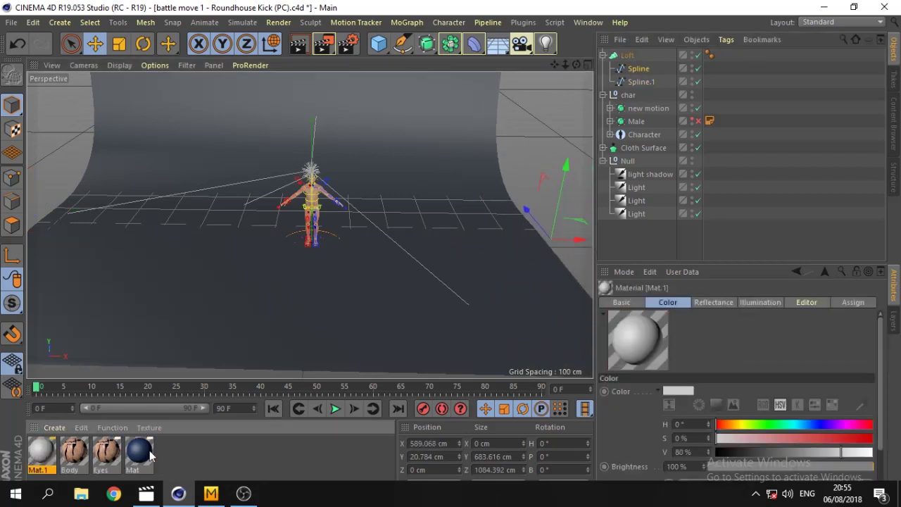
mouse_move(150, 456)
left_mouse_down()
mouse_move(410, 290)
mouse_move(623, 57)
left_mouse_up()
left_click(41, 454)
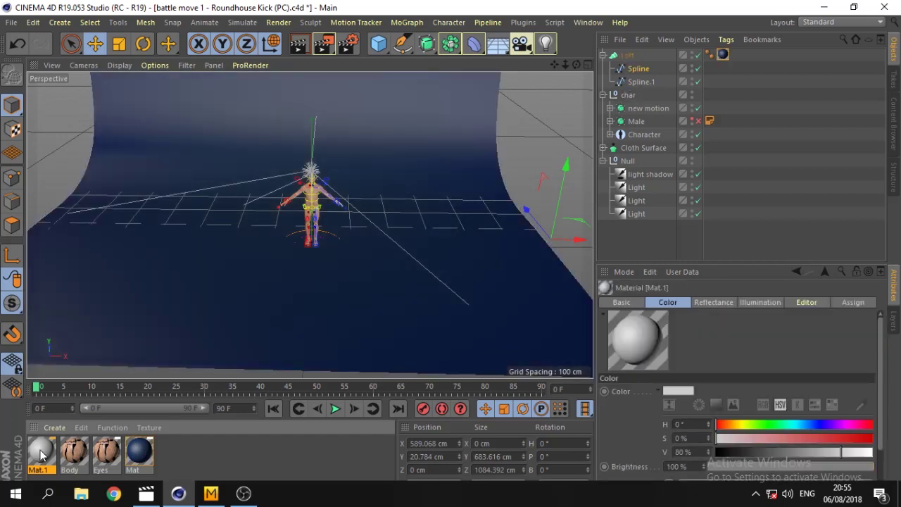
key("Delete")
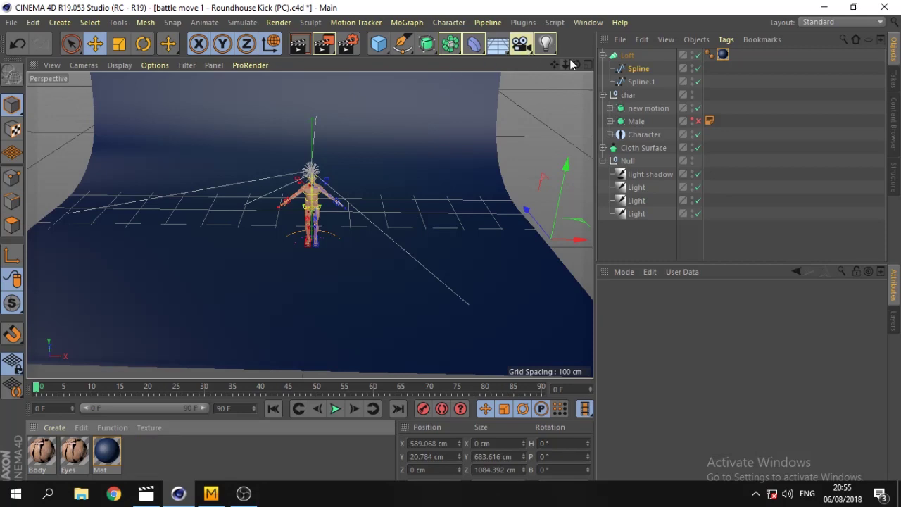
left_click_drag(565, 64, 576, 65)
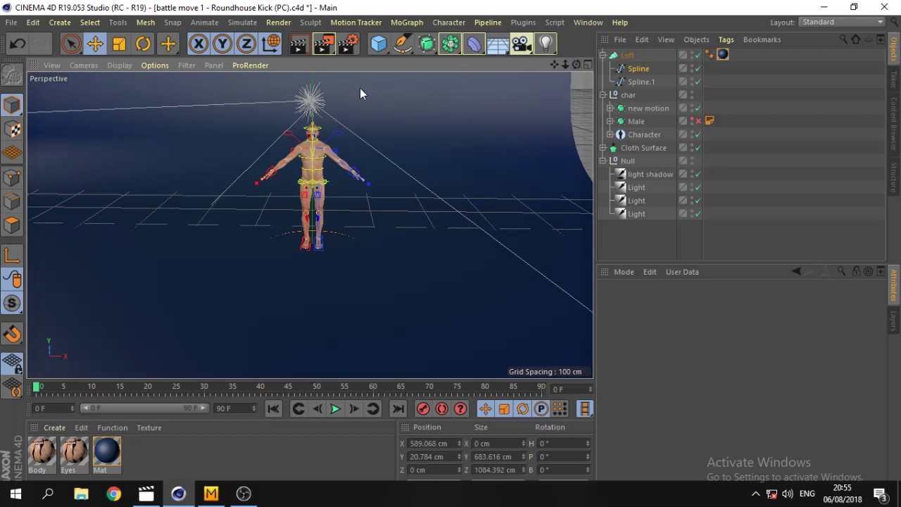
- Set Mat's gradient left knot to S 0% V 84% and right knot to S 3% V 41%
double_click(106, 454)
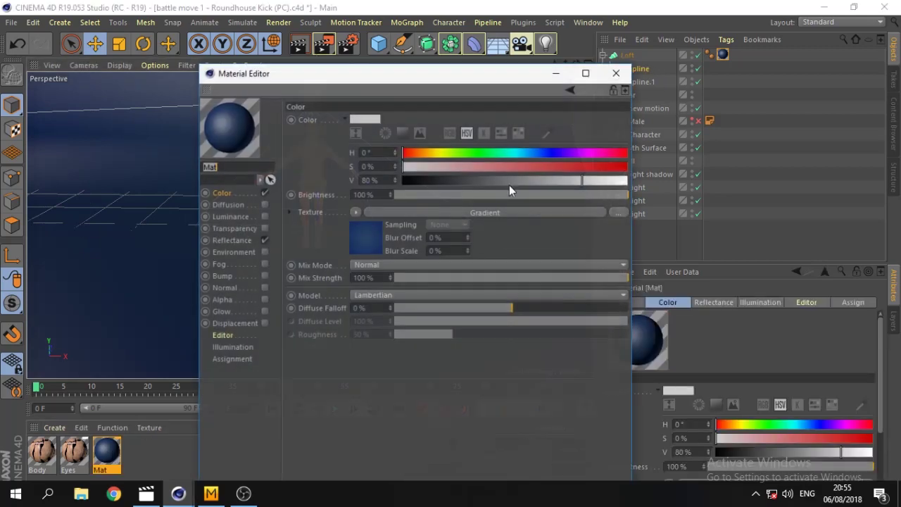
left_click(368, 245)
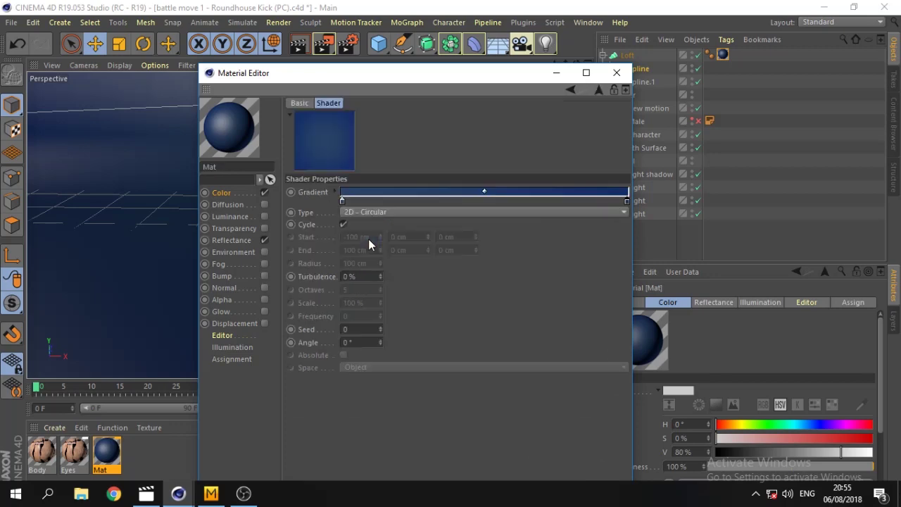
double_click(342, 202)
left_click_drag(302, 215, 285, 215)
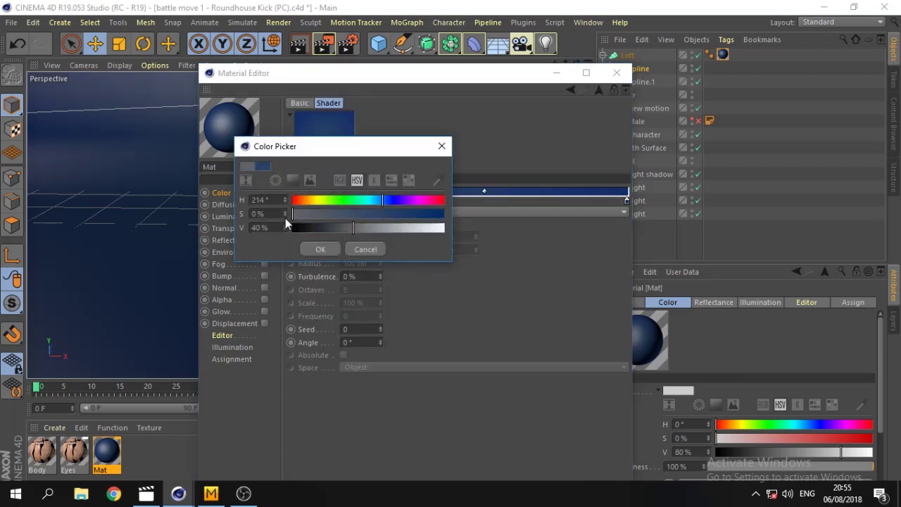
left_click_drag(407, 229, 419, 236)
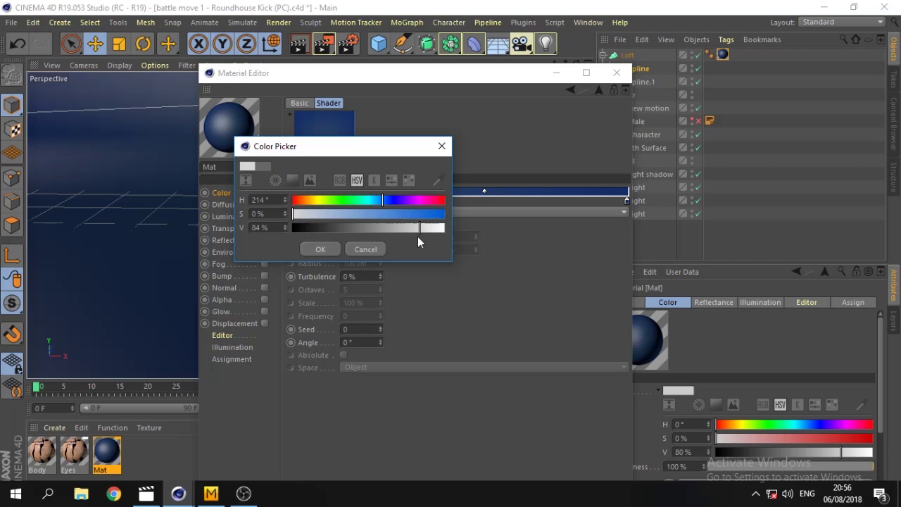
left_click(321, 249)
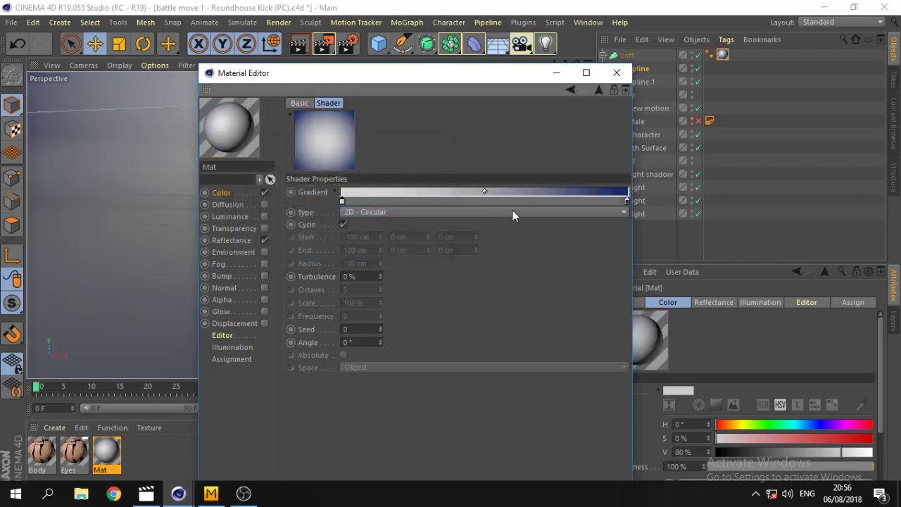
double_click(627, 202)
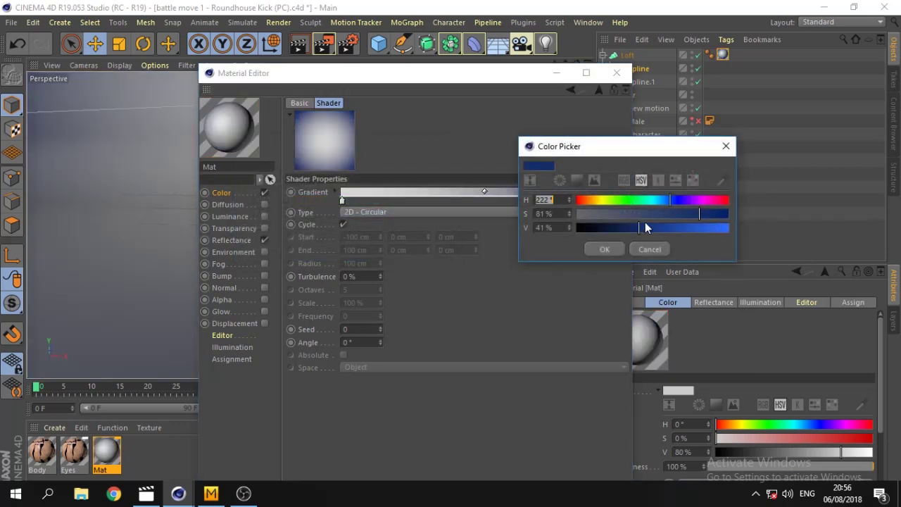
left_click_drag(619, 214, 584, 224)
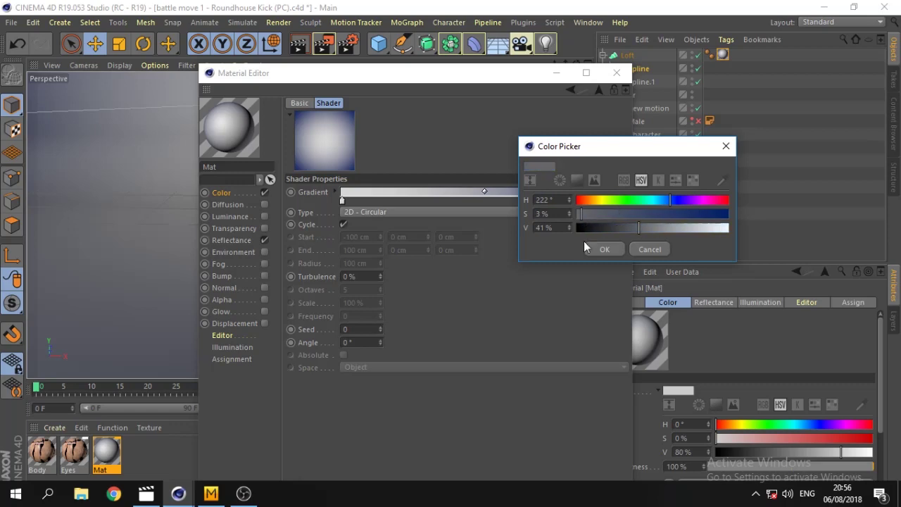
left_click(594, 246)
left_click(616, 73)
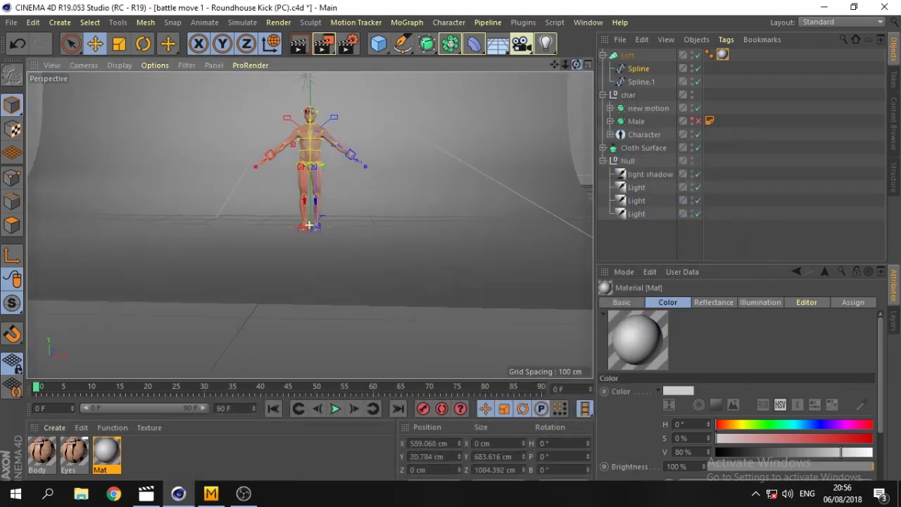
- Raise the light shadow intensity to 89%, checking with preview renders before and after
mouse_move(564, 65)
left_mouse_down()
mouse_move(555, 65)
mouse_move(573, 62)
mouse_move(434, 64)
left_mouse_up()
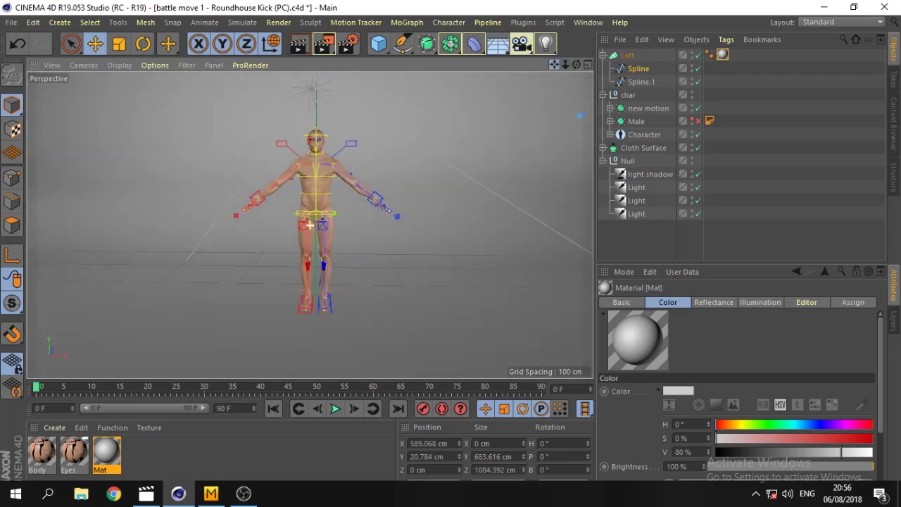
left_click(302, 49)
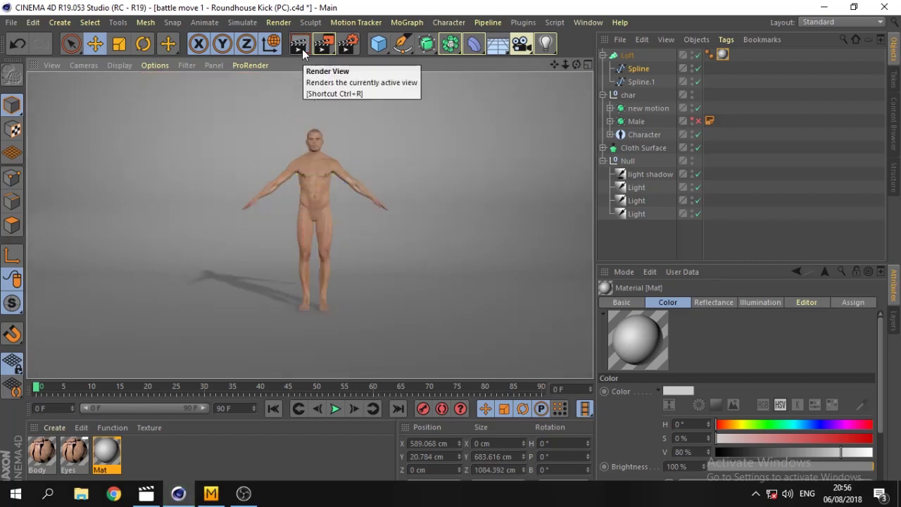
left_click(566, 63)
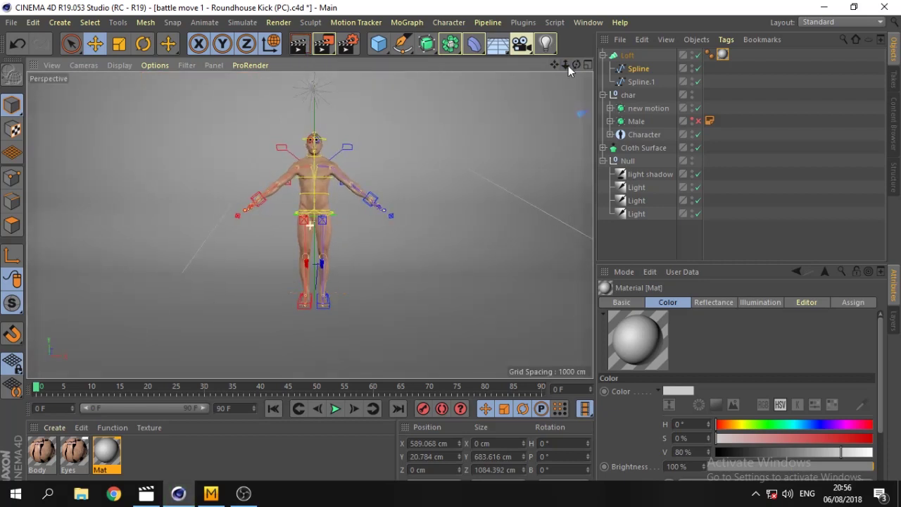
left_click(638, 176)
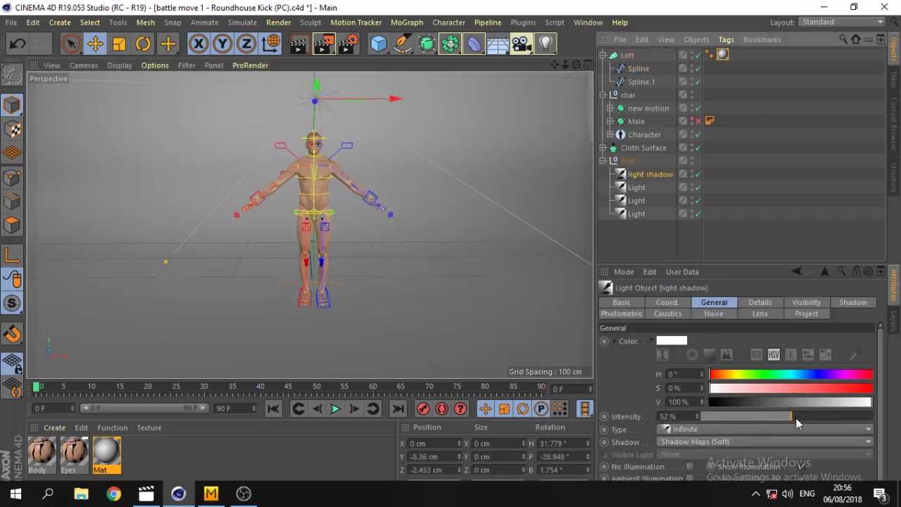
left_click_drag(788, 416, 856, 427)
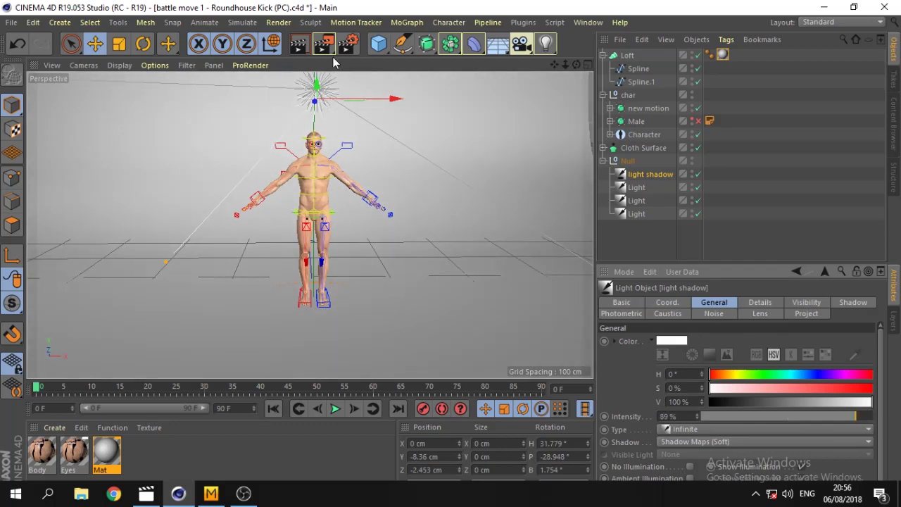
left_click(298, 44)
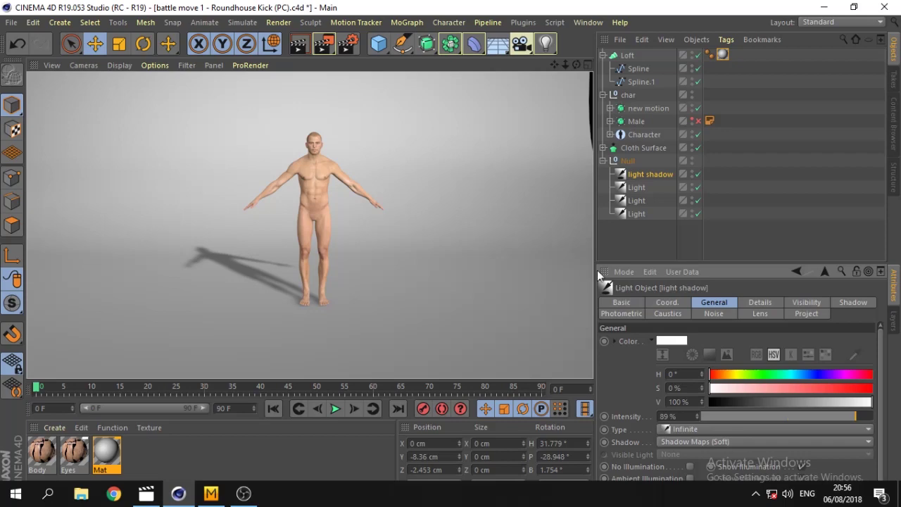
left_click(578, 64)
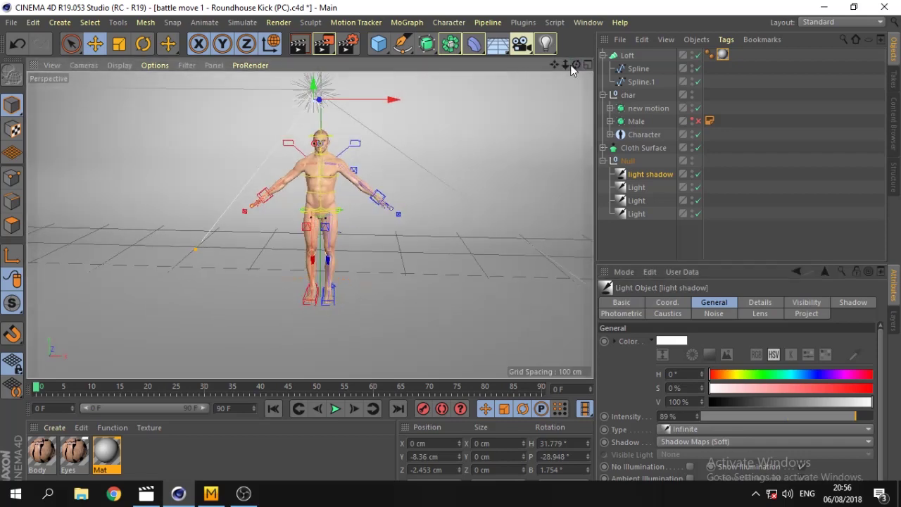
- Move Spline and Spline.1 further outward along X and render a preview of the wider backdrop
left_click_drag(576, 64, 573, 70)
left_click(639, 68)
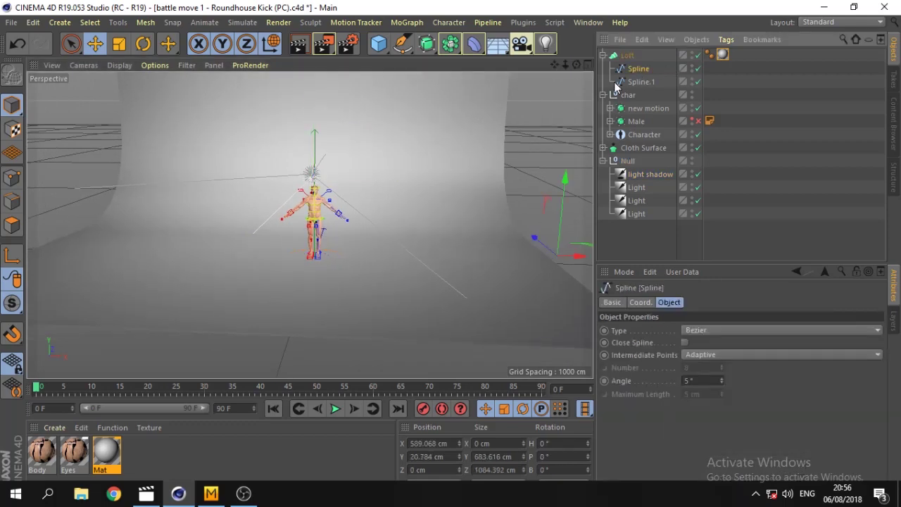
mouse_move(576, 257)
left_mouse_down()
mouse_move(563, 258)
mouse_move(534, 92)
left_mouse_up()
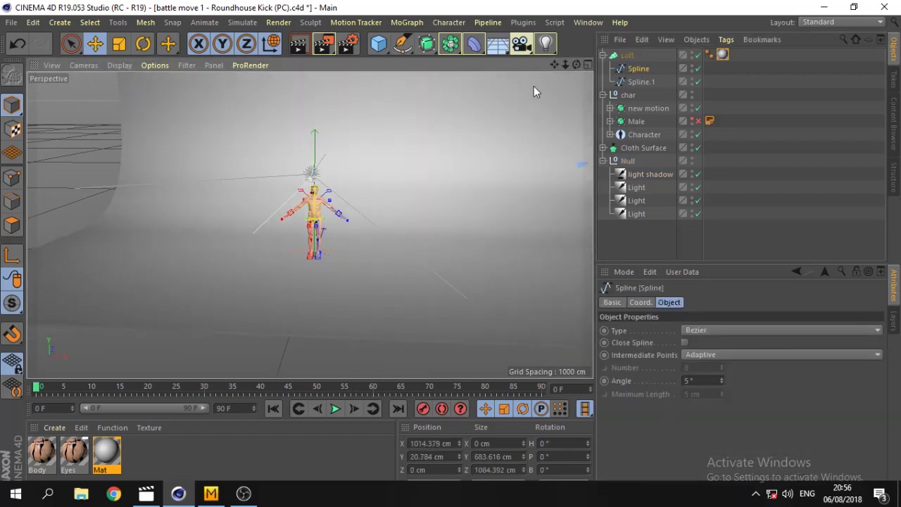
left_click(633, 81)
left_click_drag(97, 255, 176, 226)
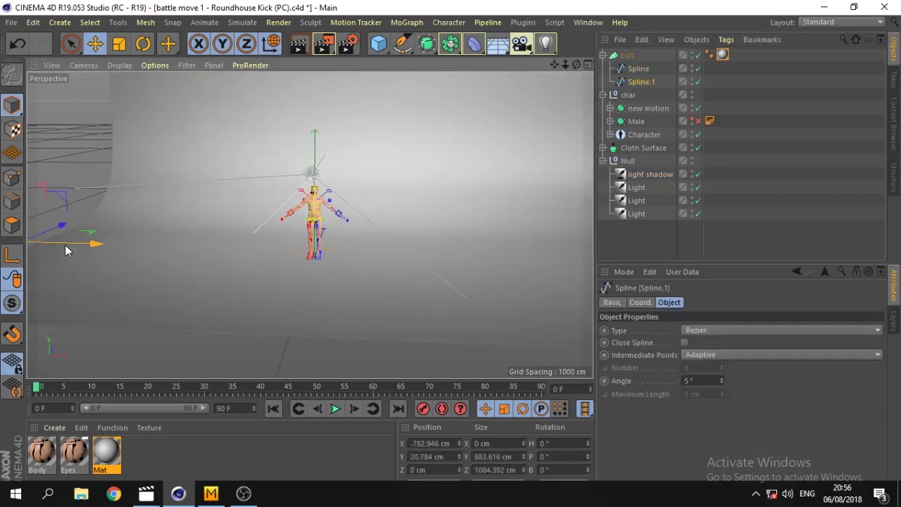
scroll(393, 136, "down", 2)
scroll(394, 140, "down", 1)
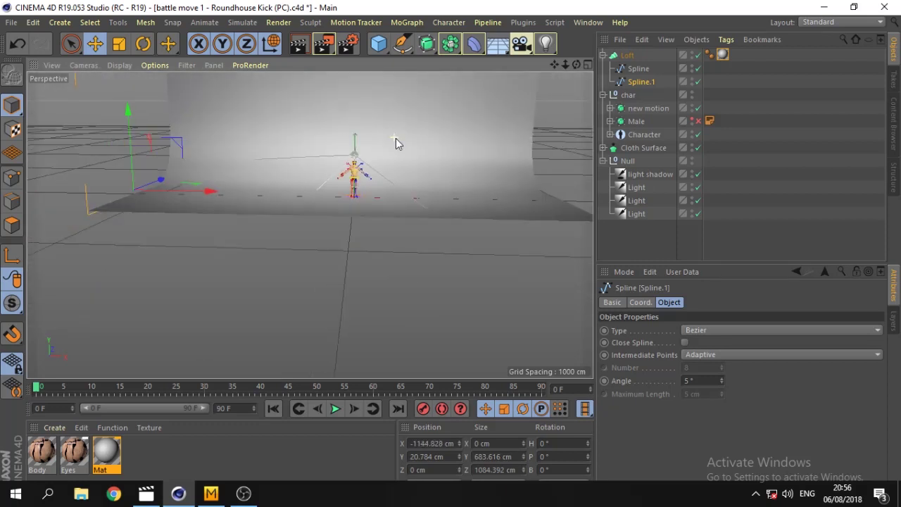
scroll(161, 176, "down", 1)
mouse_move(161, 191)
left_mouse_down()
mouse_move(157, 198)
mouse_move(181, 196)
left_mouse_up()
mouse_move(569, 63)
left_mouse_down()
mouse_move(556, 65)
mouse_move(573, 67)
left_mouse_up()
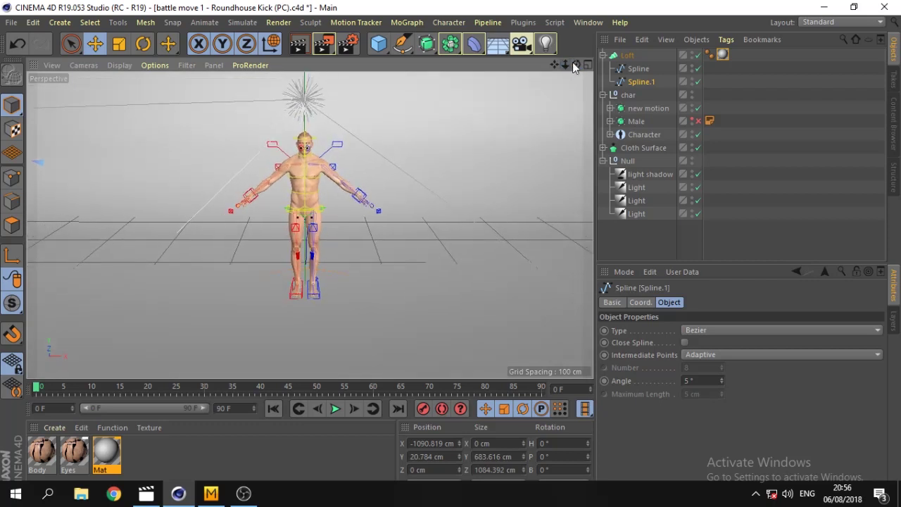
left_click(300, 45)
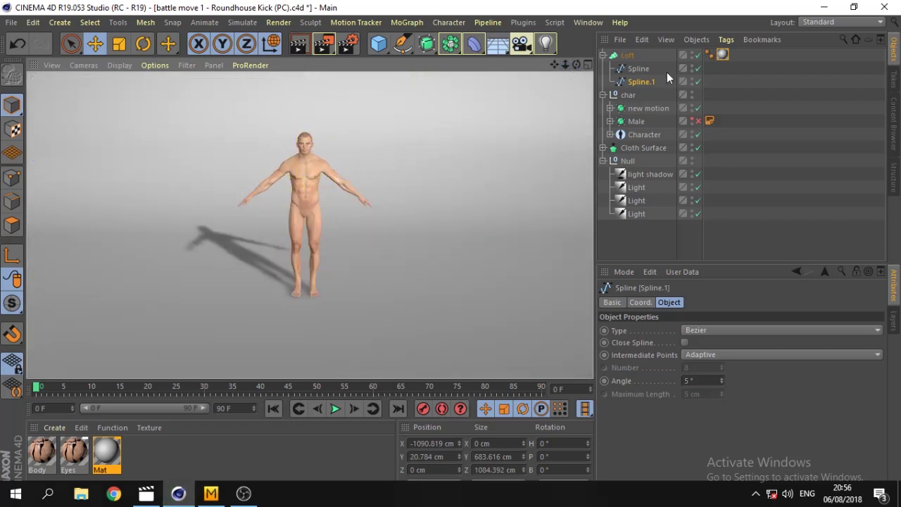
- Inspect cloth_parent's Alembic settings and the Male hierarchy's eyes and teeth
left_click(603, 148)
left_click(646, 149)
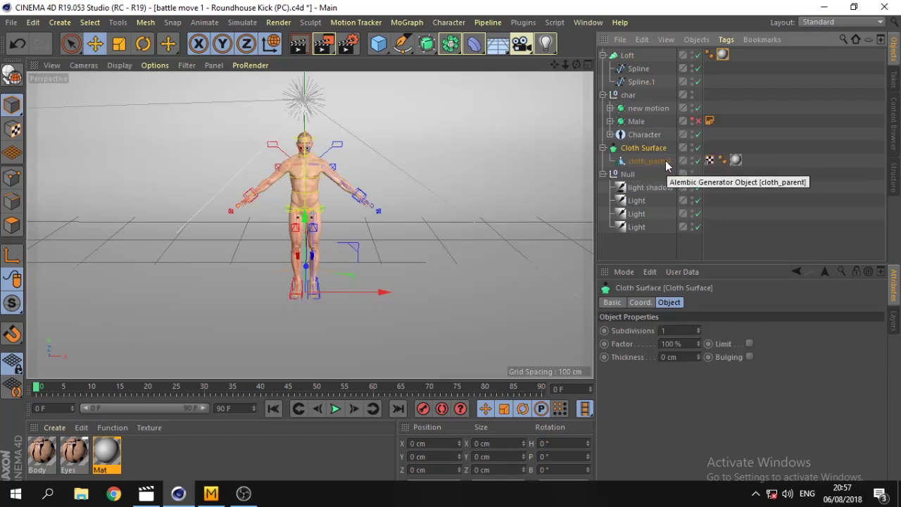
left_click(654, 161)
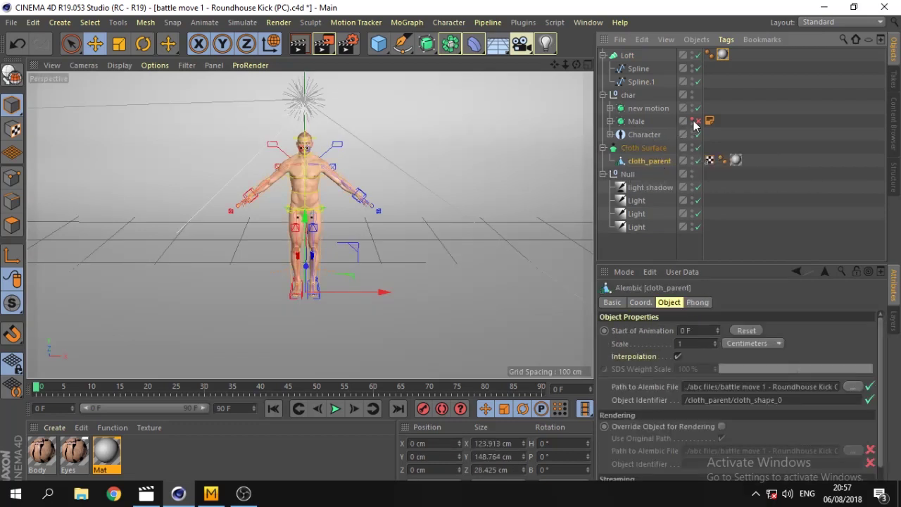
left_click(609, 123)
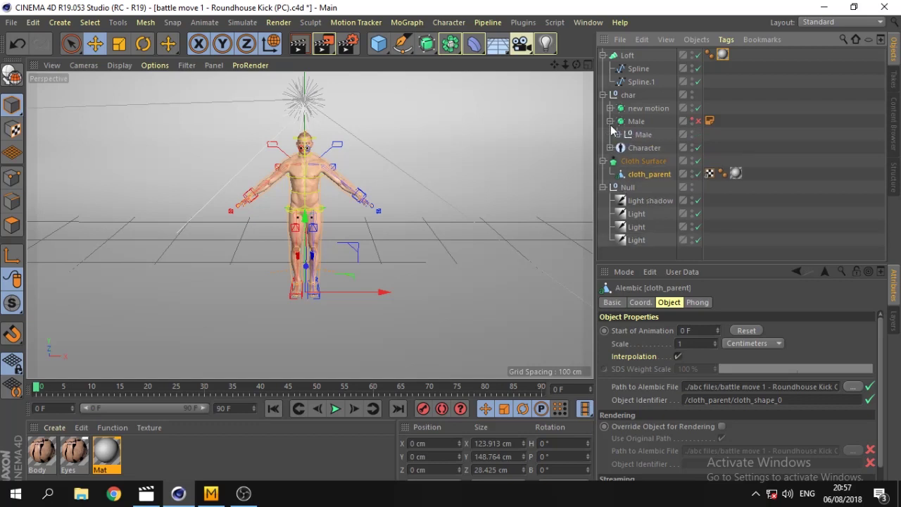
left_click(610, 122)
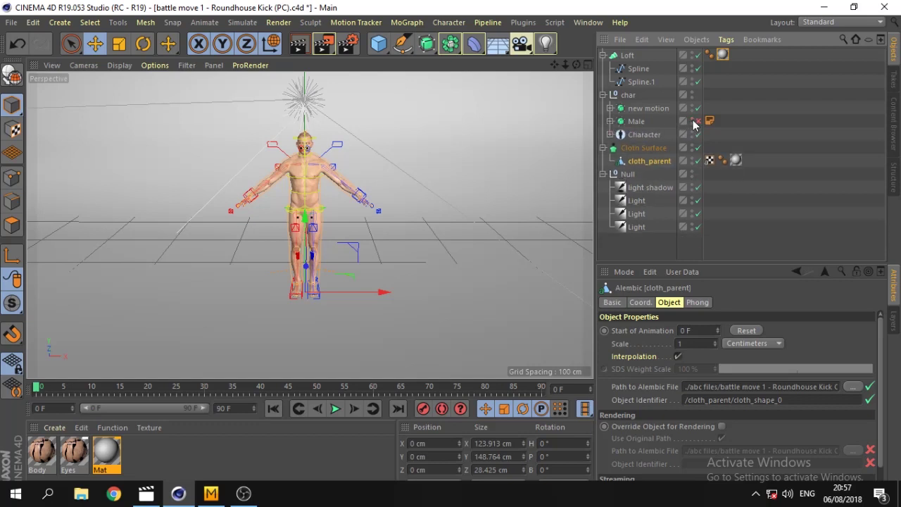
left_click(610, 121)
left_click(617, 135)
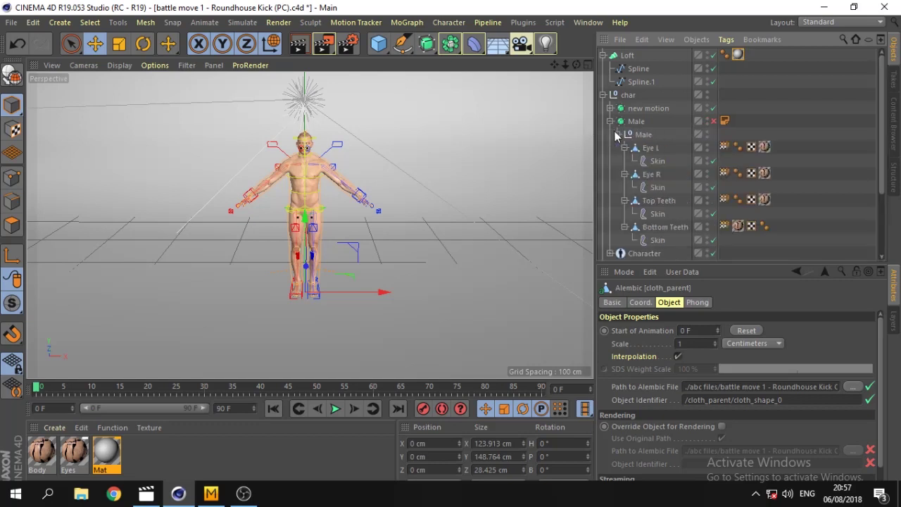
left_click(617, 134)
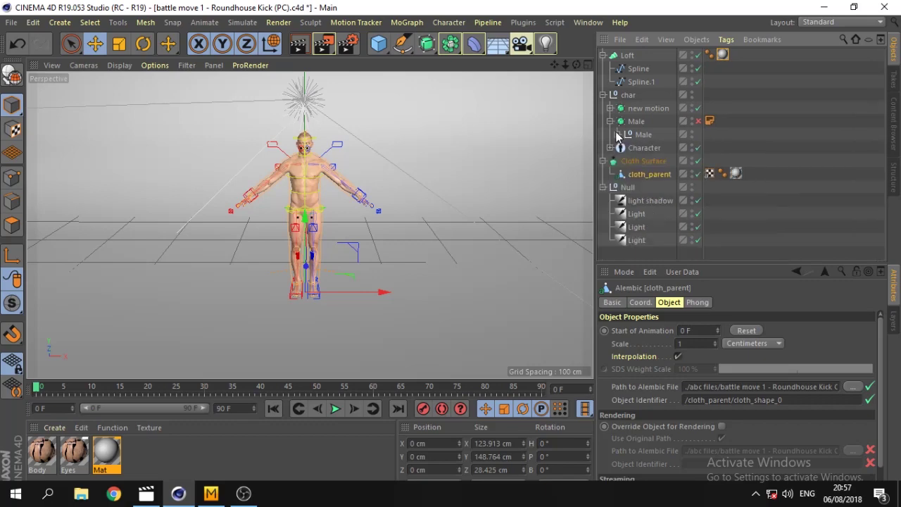
left_click(611, 122)
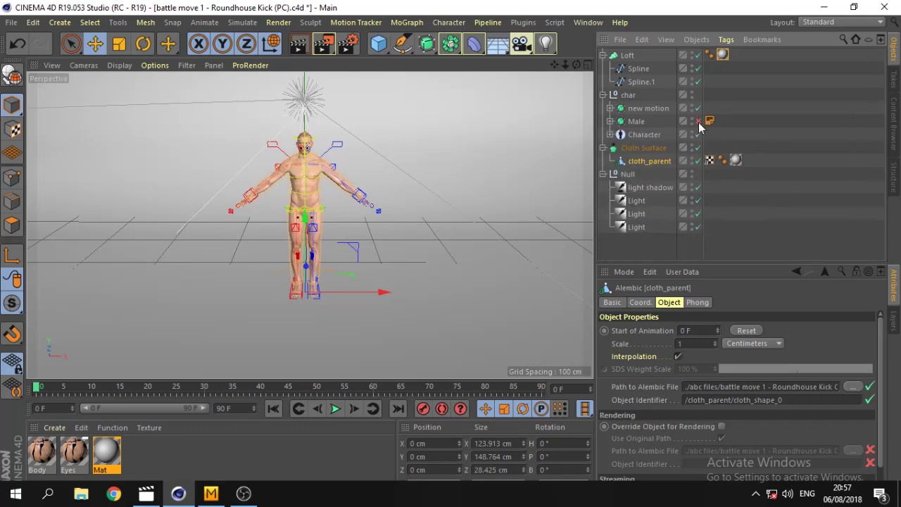
- Zoom and tilt the view around the character's head and start the animation playing
scroll(317, 128, "up", 2)
scroll(311, 132, "up", 3)
scroll(307, 152, "down", 4)
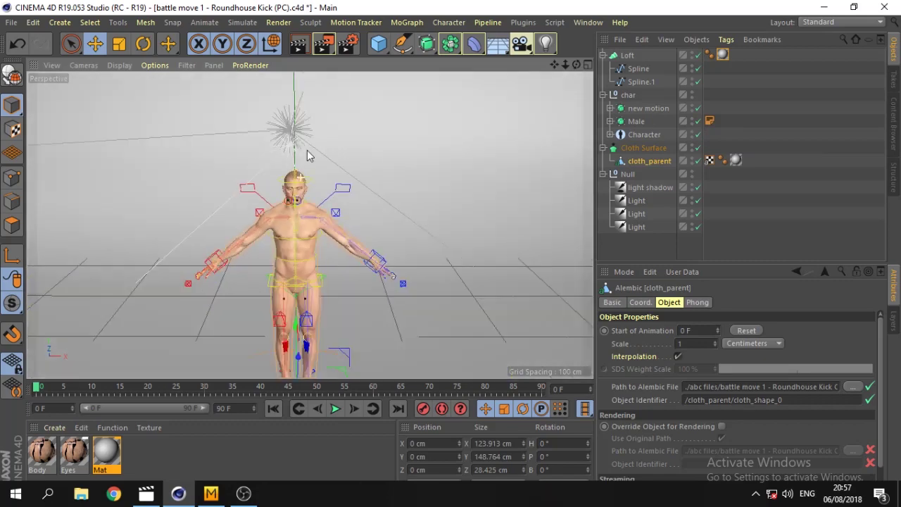
scroll(307, 155, "up", 3)
scroll(314, 237, "up", 2)
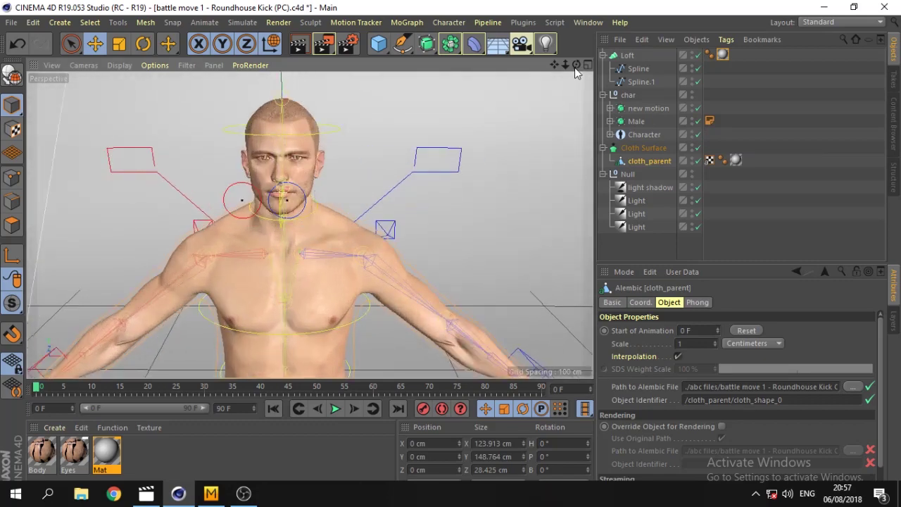
left_click_drag(576, 65, 578, 83)
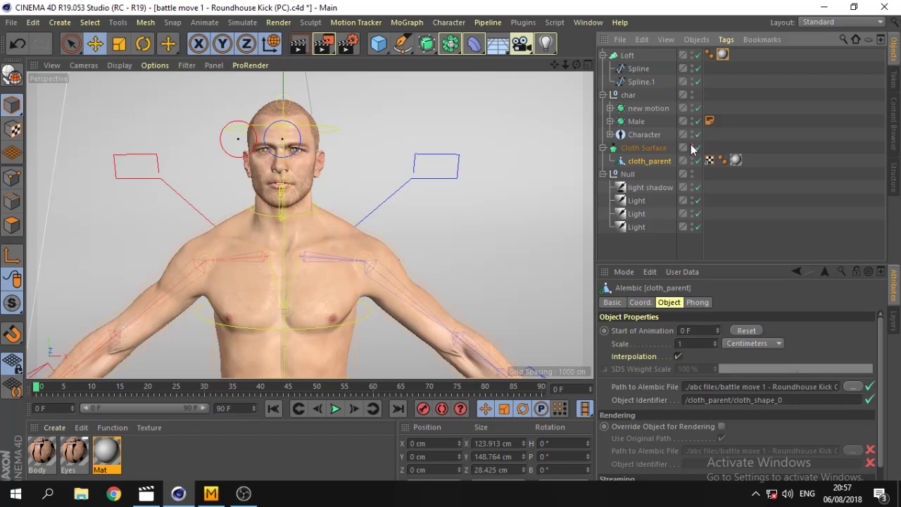
scroll(471, 171, "down", 3)
scroll(246, 211, "down", 2)
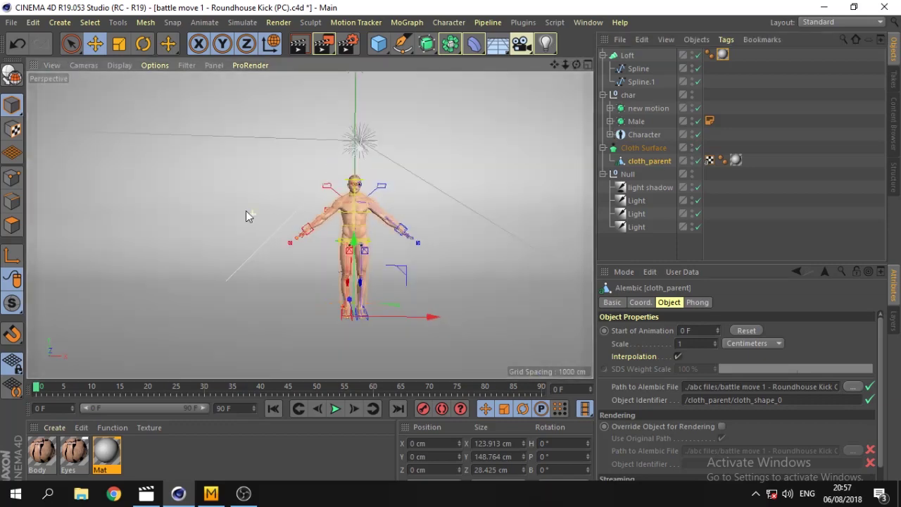
left_click(333, 410)
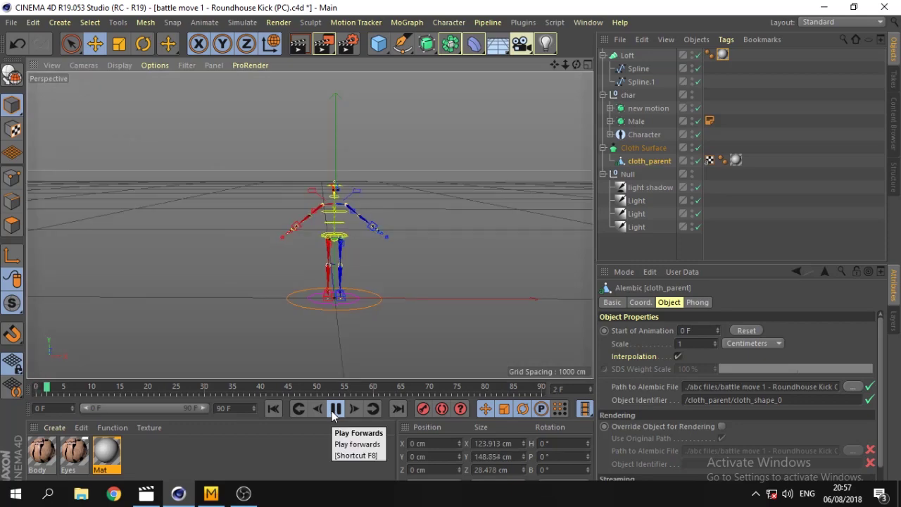
- Pause at frame 4, zoom, replay, and stop at frame 15 with the shirt left behind
left_click(335, 409)
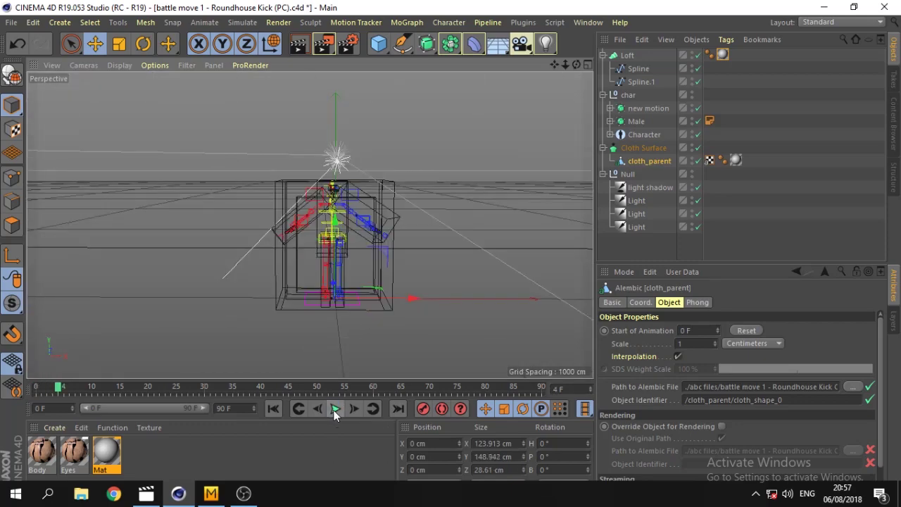
scroll(345, 197, "up", 3)
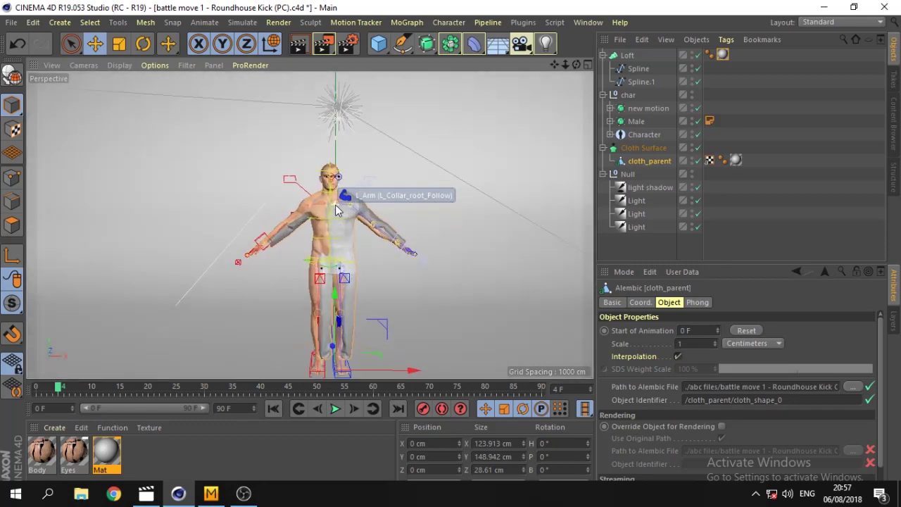
scroll(361, 248, "up", 3)
scroll(360, 242, "down", 5)
scroll(286, 242, "down", 1)
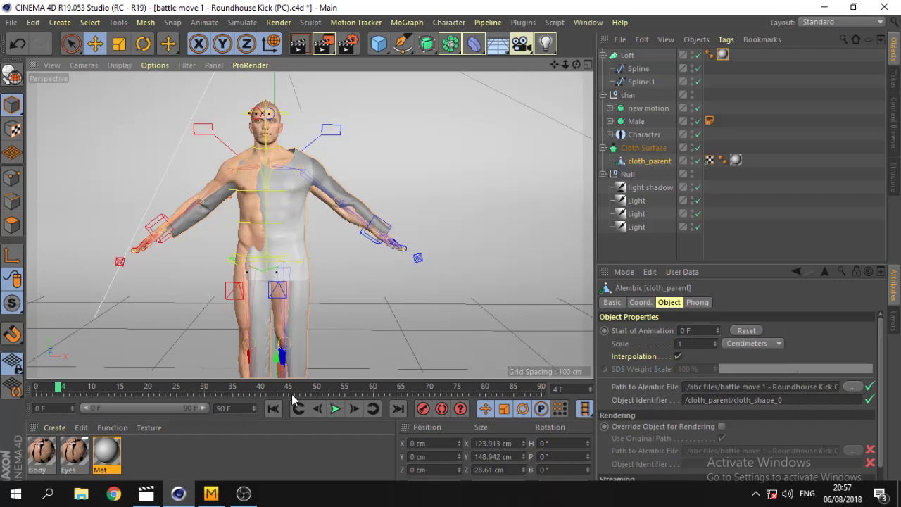
left_click(334, 410)
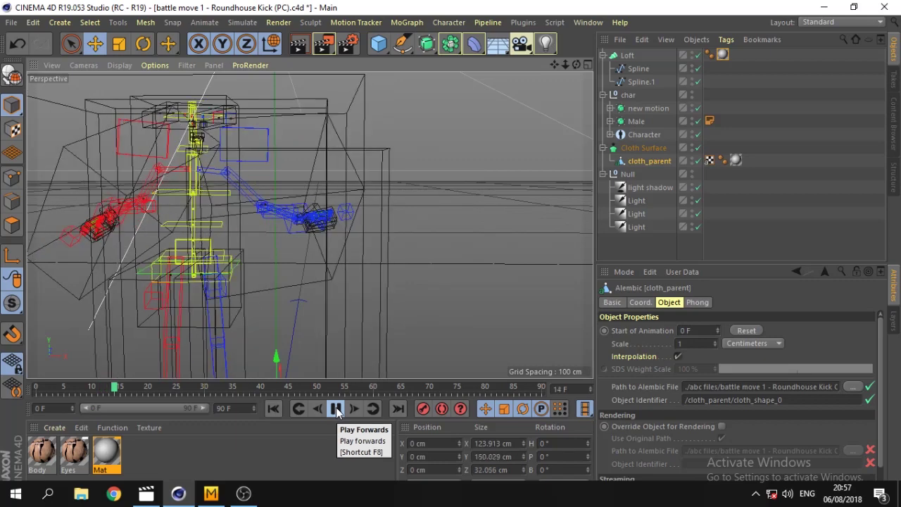
left_click(336, 409)
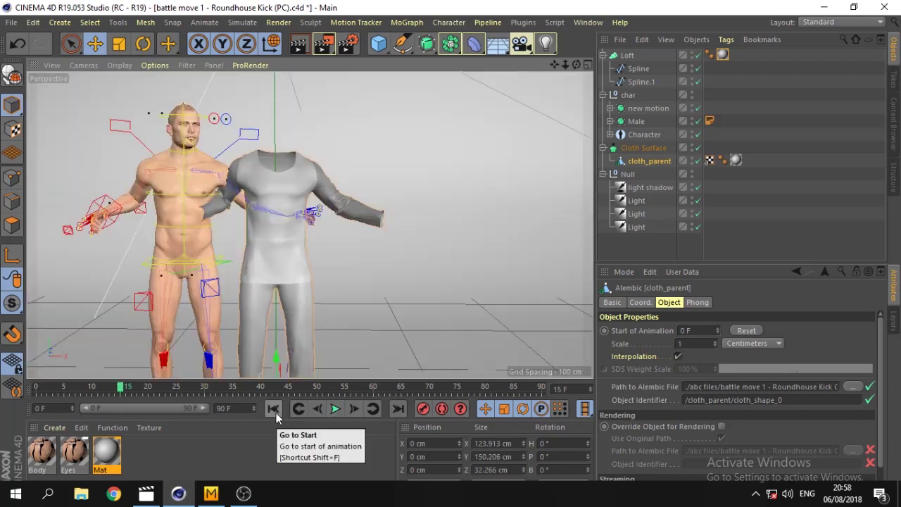
- Delete the char null's keyframes at frames 30 and 0, checking the shirt fit up to frame 19
left_click(626, 97)
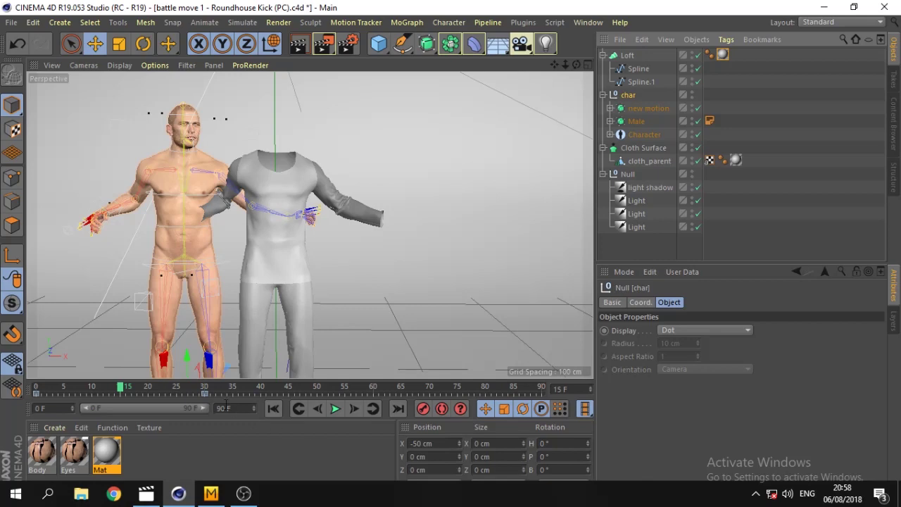
left_click(205, 394)
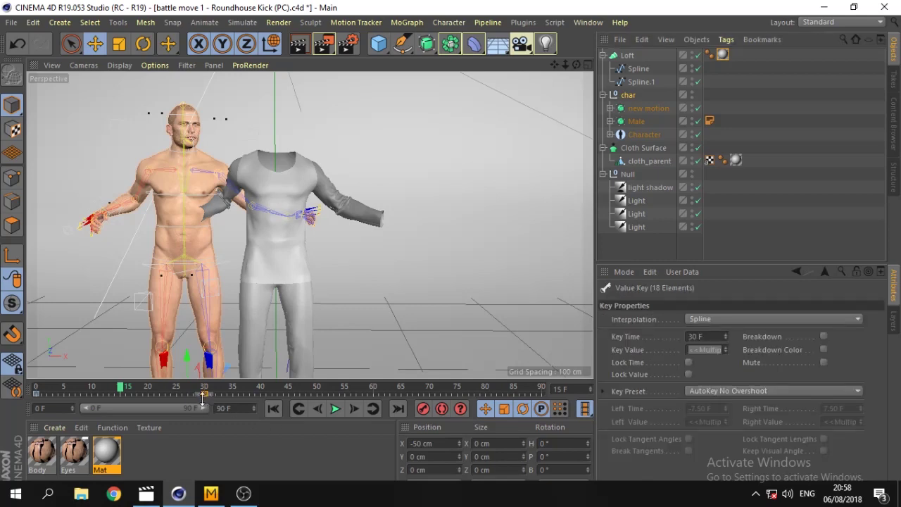
key("Delete")
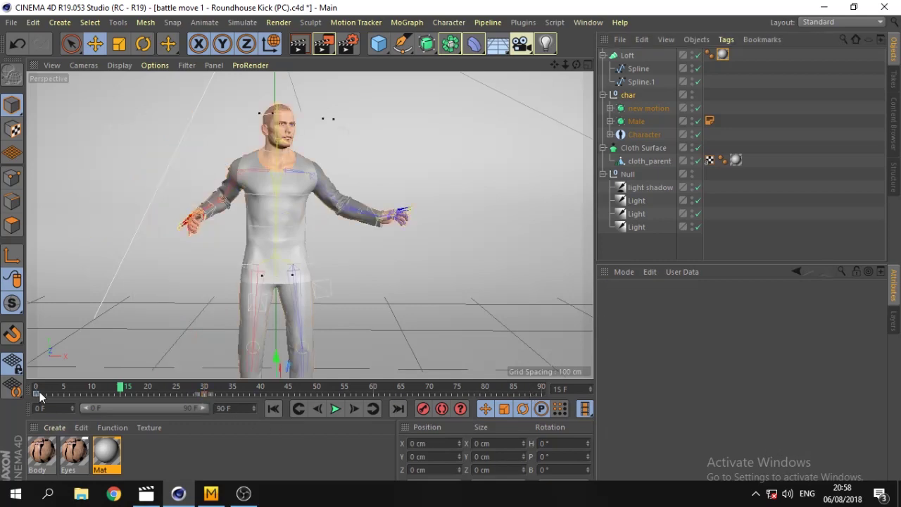
left_click(37, 395)
key("Delete")
left_click(327, 411)
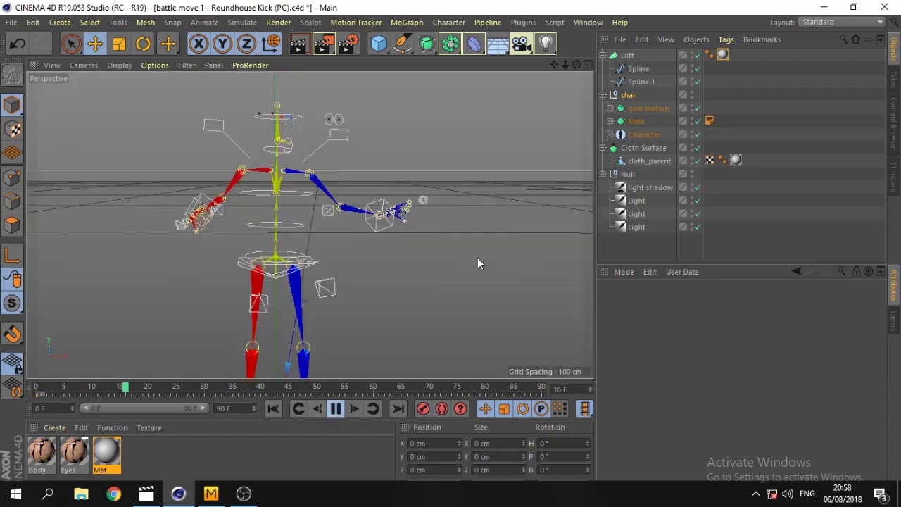
left_click(336, 414)
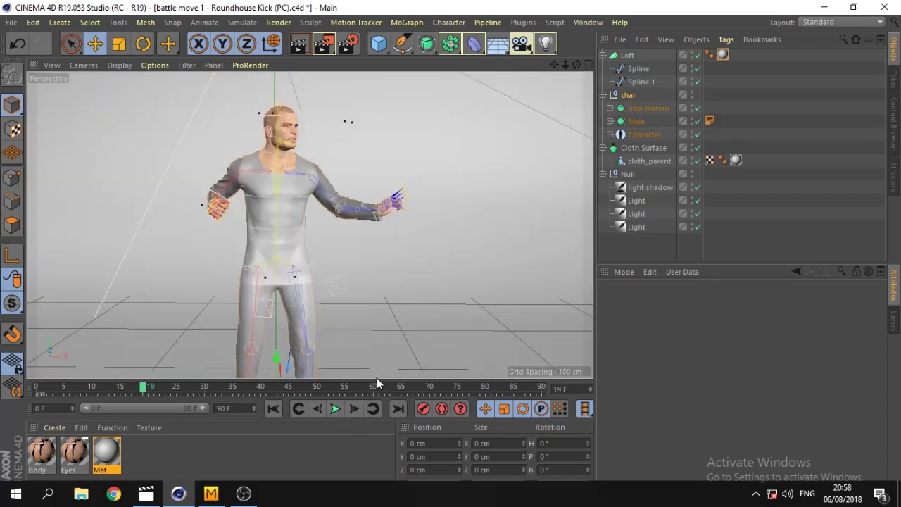
- Switch the viewport to Gouraud Shading (Lines), then to Skeleton display
left_click(120, 65)
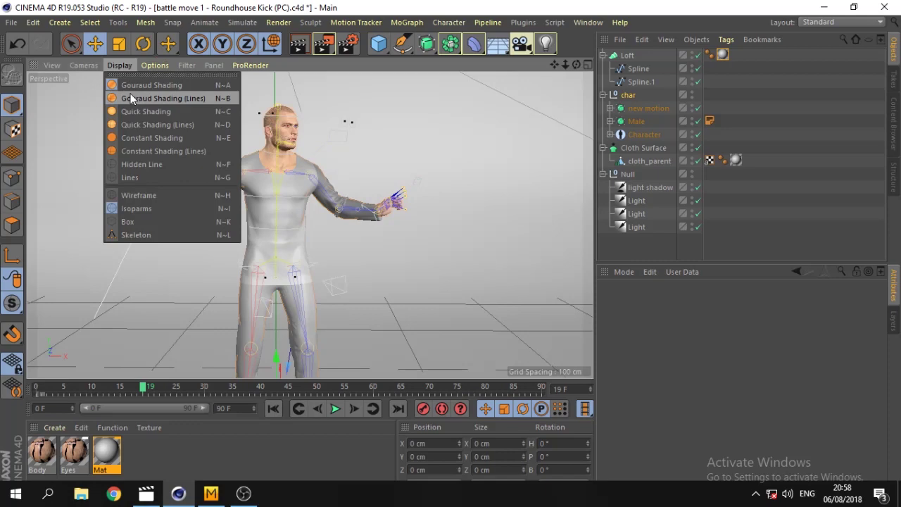
left_click(131, 99)
left_click(118, 65)
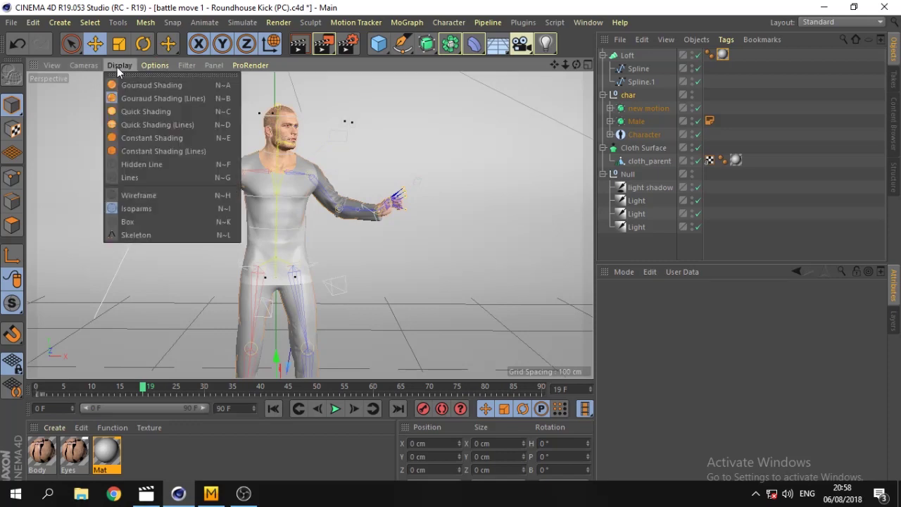
left_click(121, 86)
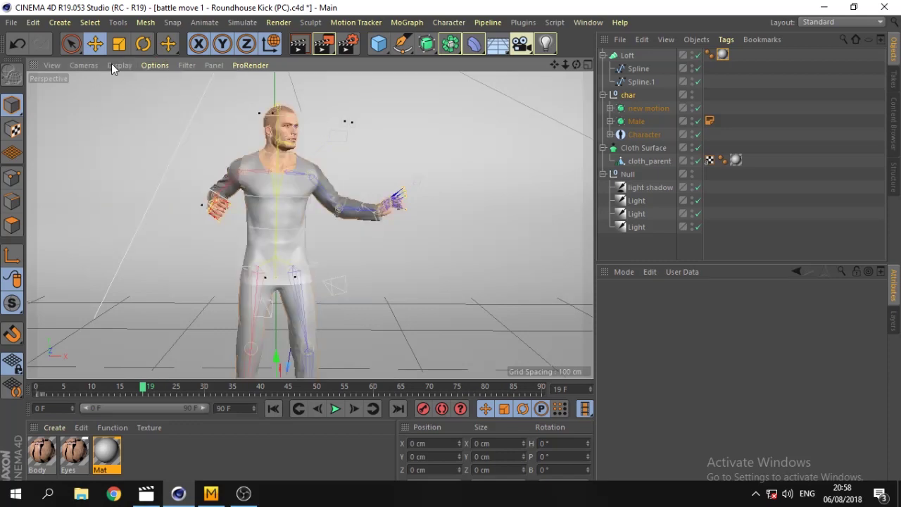
left_click(115, 64)
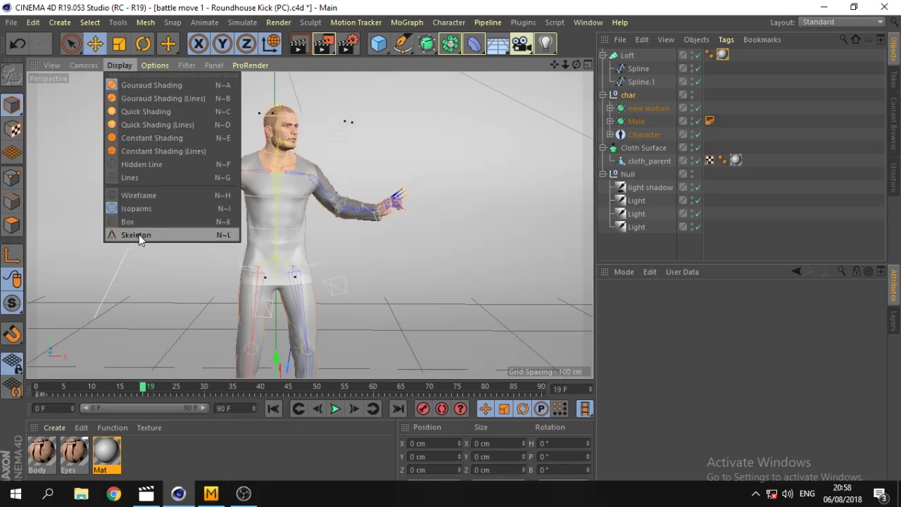
left_click(138, 235)
- Play the skeleton animation, jump to frames 0 and 30, and restore a shaded Isoparms display
left_click(337, 413)
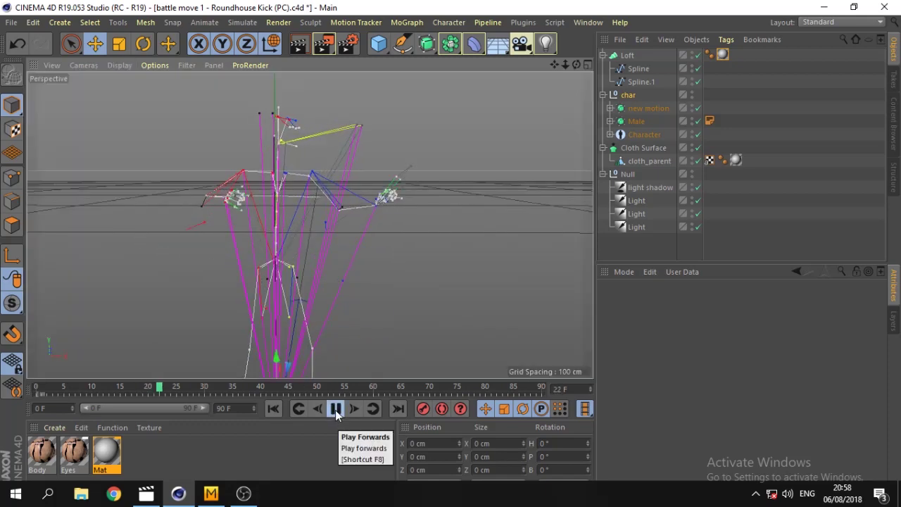
left_click(274, 408)
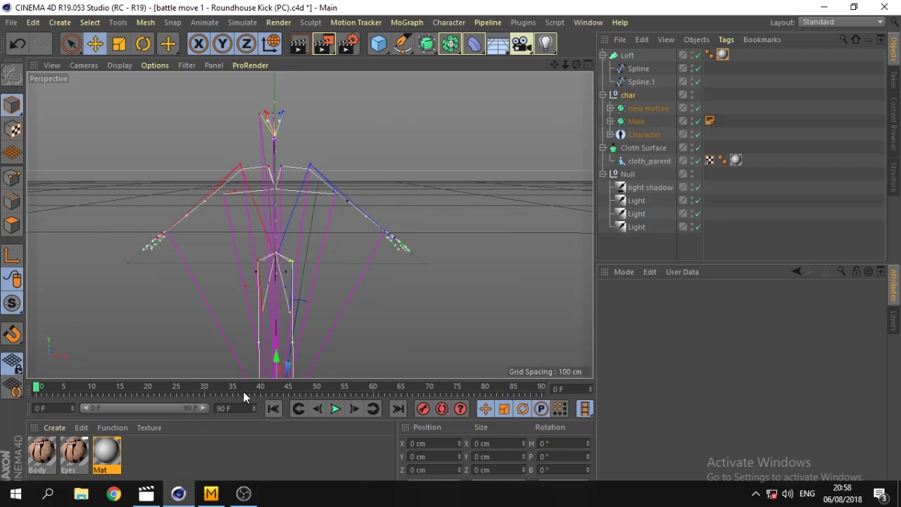
left_click(206, 389)
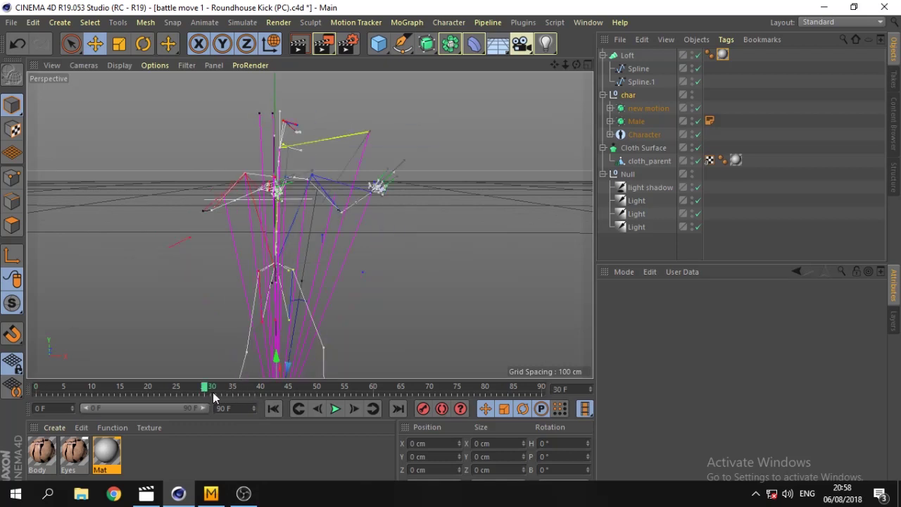
left_click(124, 68)
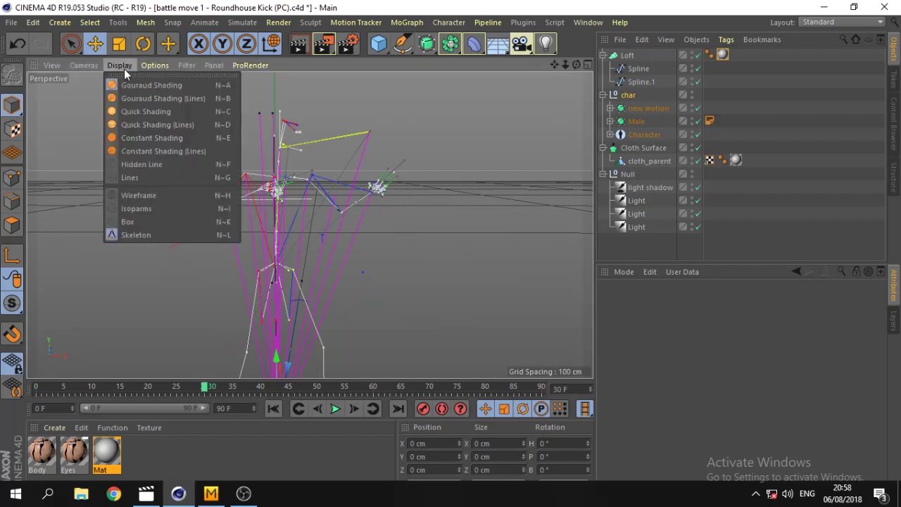
left_click(142, 207)
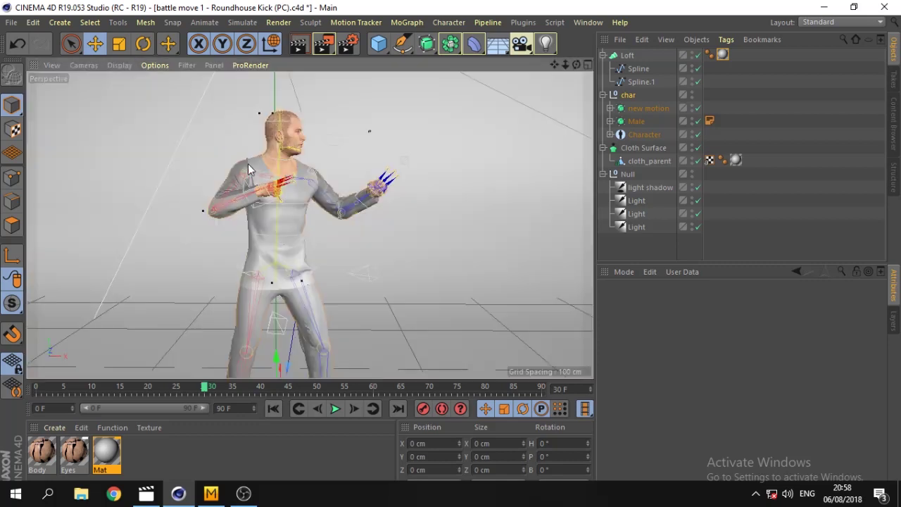
mouse_move(577, 65)
left_mouse_down()
mouse_move(564, 70)
mouse_move(577, 69)
left_mouse_up()
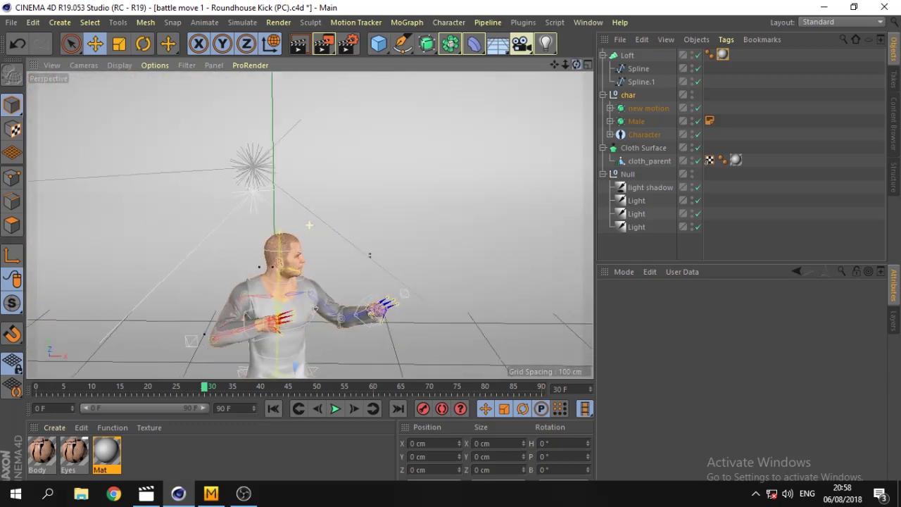
mouse_move(310, 225)
left_mouse_down("alt")
mouse_move(316, 232)
mouse_move(379, 63)
left_mouse_up("alt")
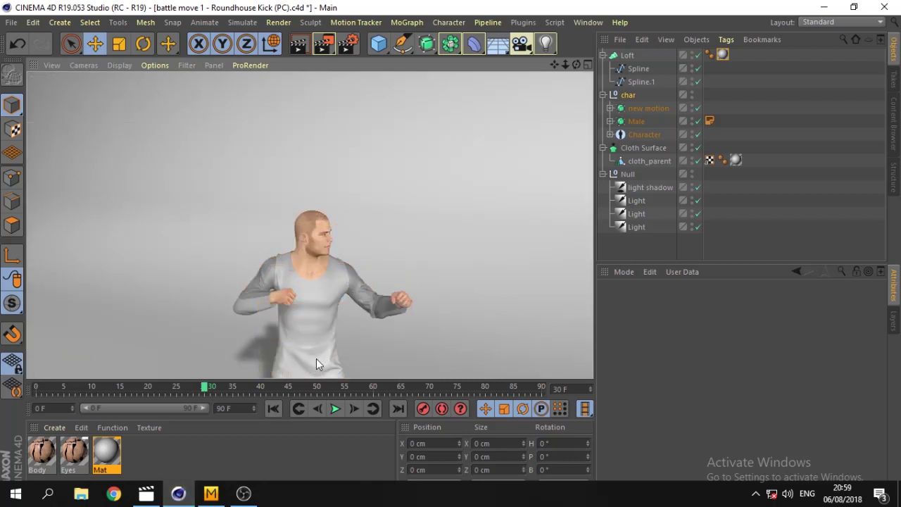
scroll(316, 360, "up", 2)
scroll(316, 362, "up", 2)
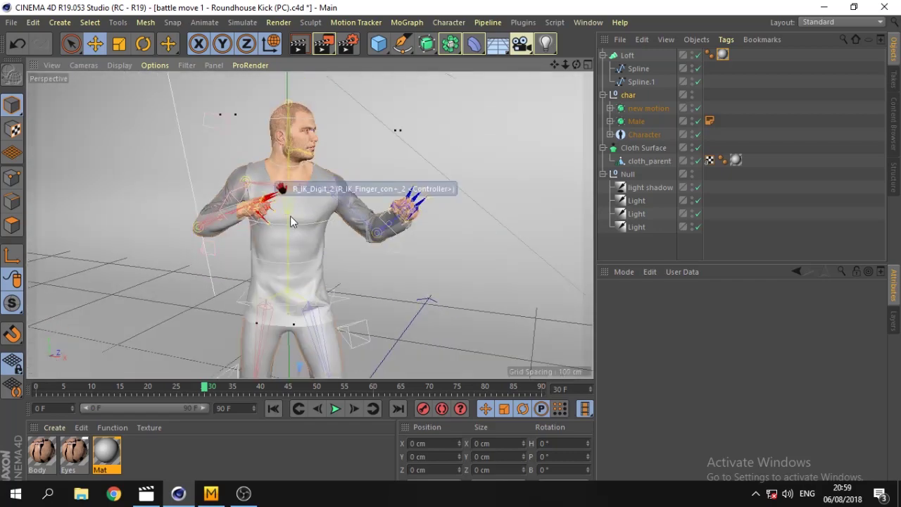
left_click_drag(290, 217, 313, 167, "alt")
mouse_move(576, 64)
left_mouse_down()
mouse_move(436, 67)
mouse_move(431, 126)
left_mouse_up()
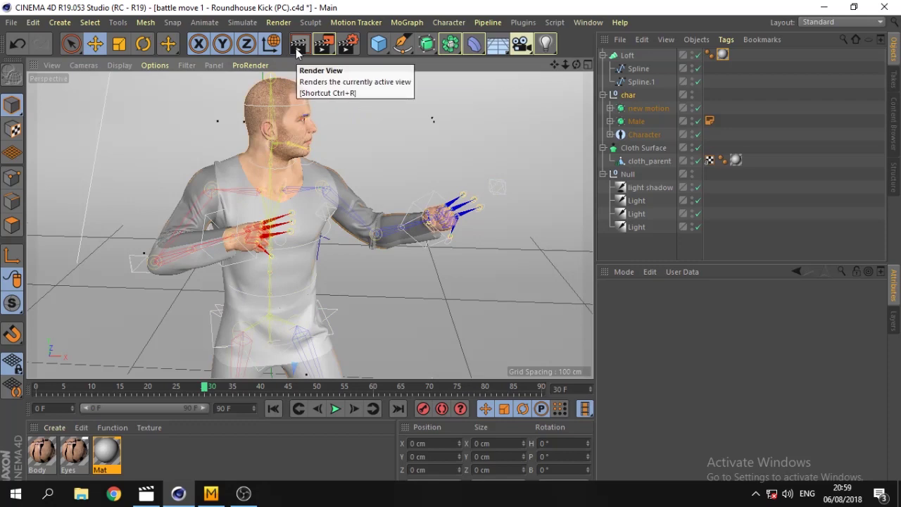
key("ctrl+r")
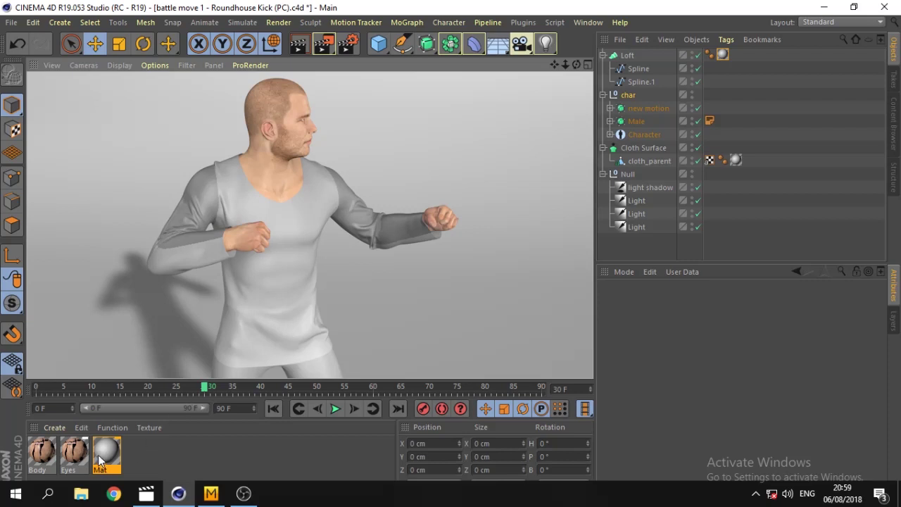
left_click(158, 451)
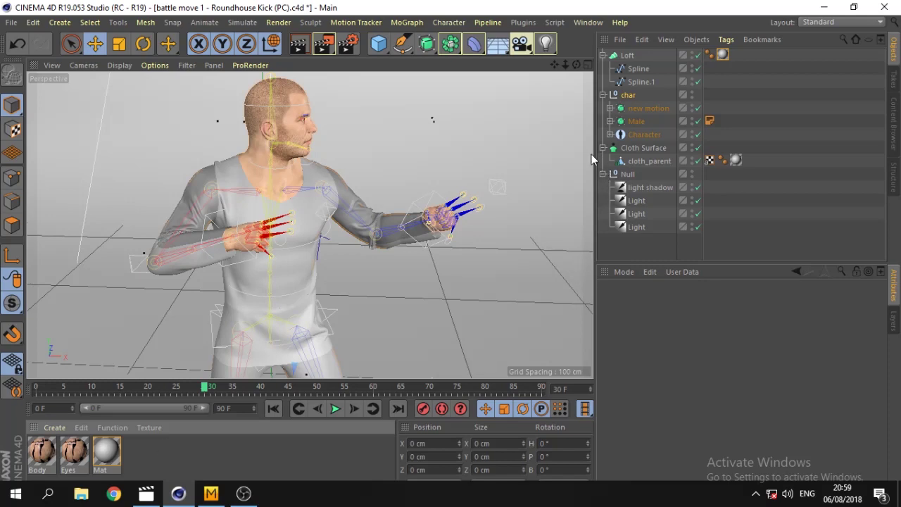
- Create material Mat.1, assign it to cloth_parent, and open Mat in the Material Editor
left_click(602, 55)
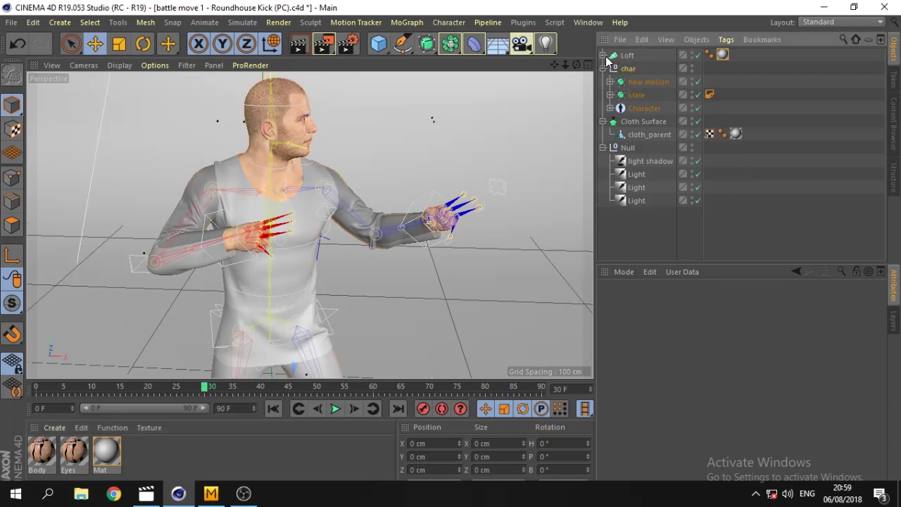
double_click(152, 461)
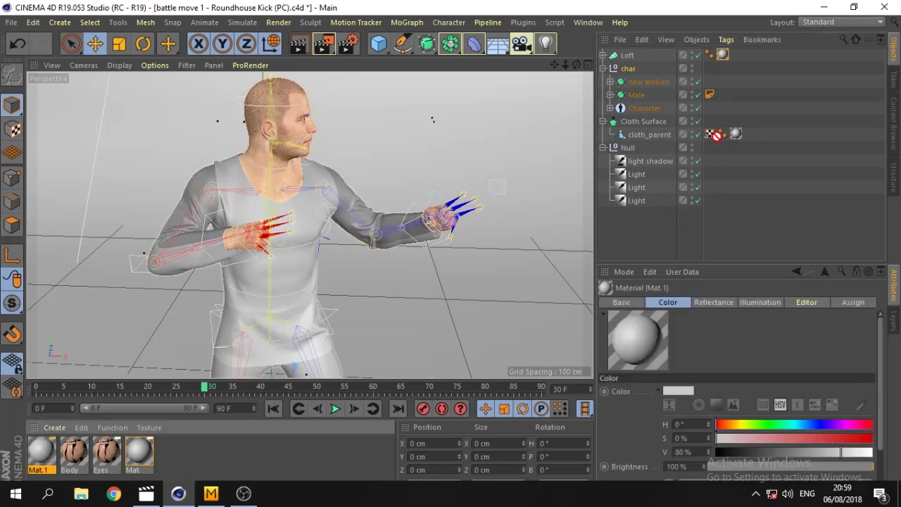
left_click_drag(61, 461, 662, 140)
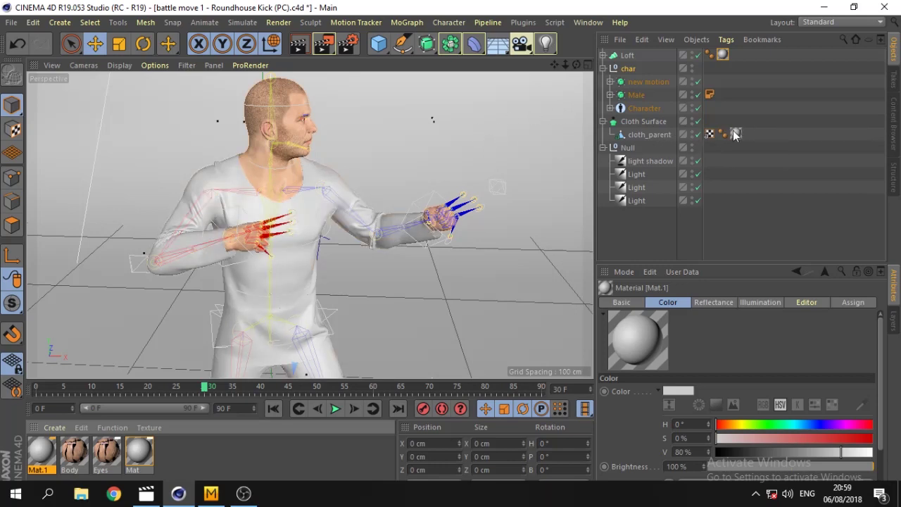
left_click(141, 452)
double_click(140, 452)
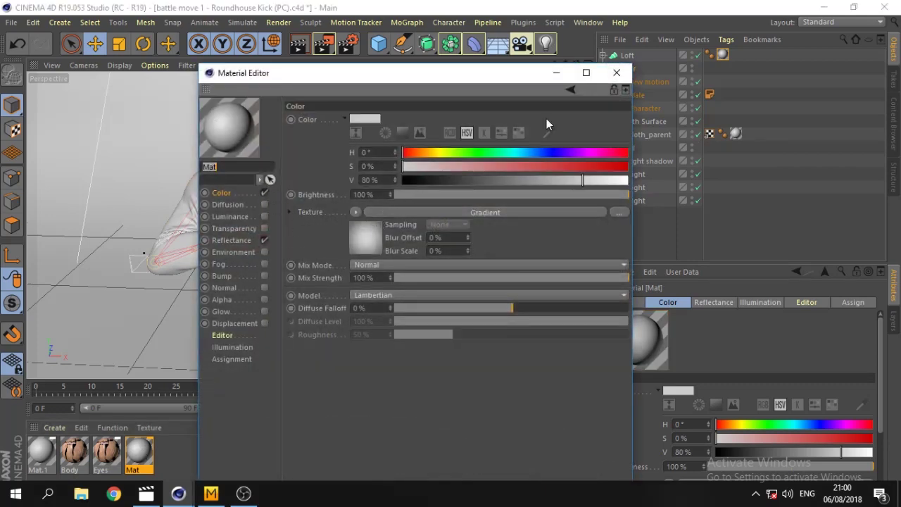
- Close Mat, drag Mat.1 into the Object Manager, and open Mat.1's colour settings
left_click(617, 72)
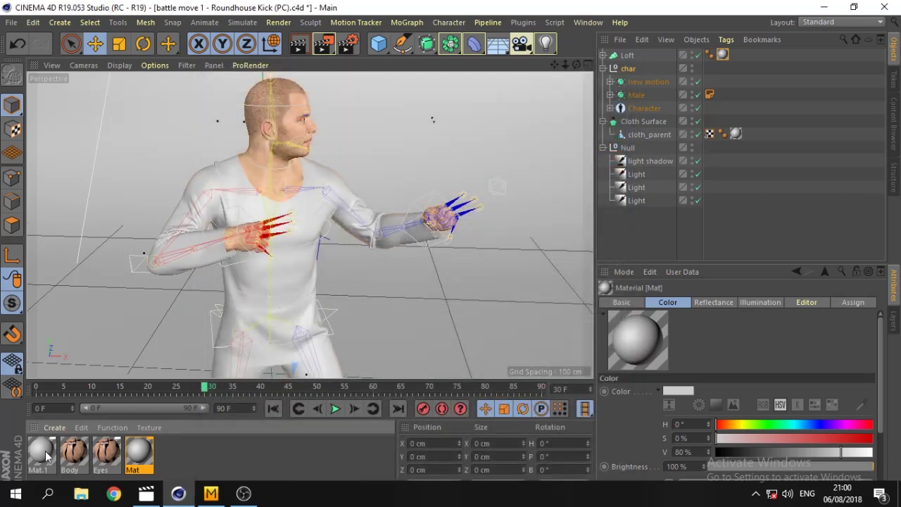
double_click(46, 456)
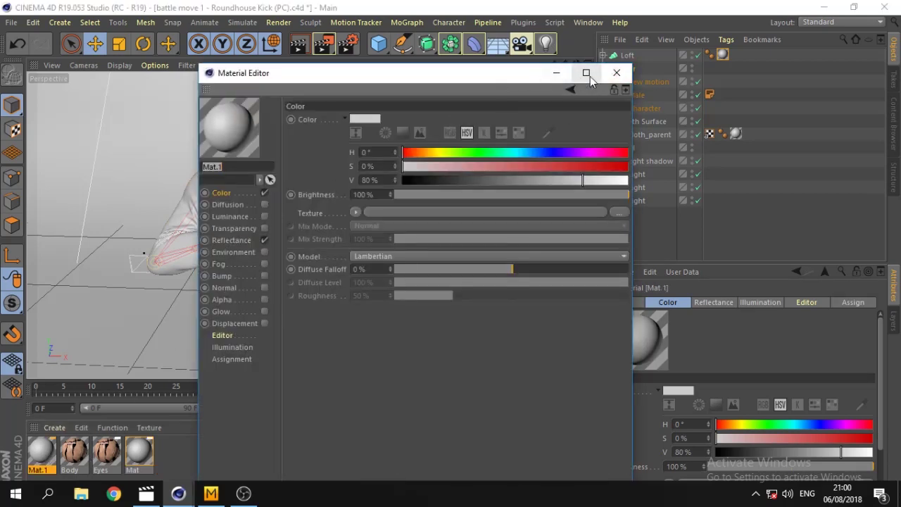
left_click(616, 73)
mouse_move(42, 454)
left_mouse_down()
mouse_move(226, 359)
mouse_move(743, 140)
left_mouse_up()
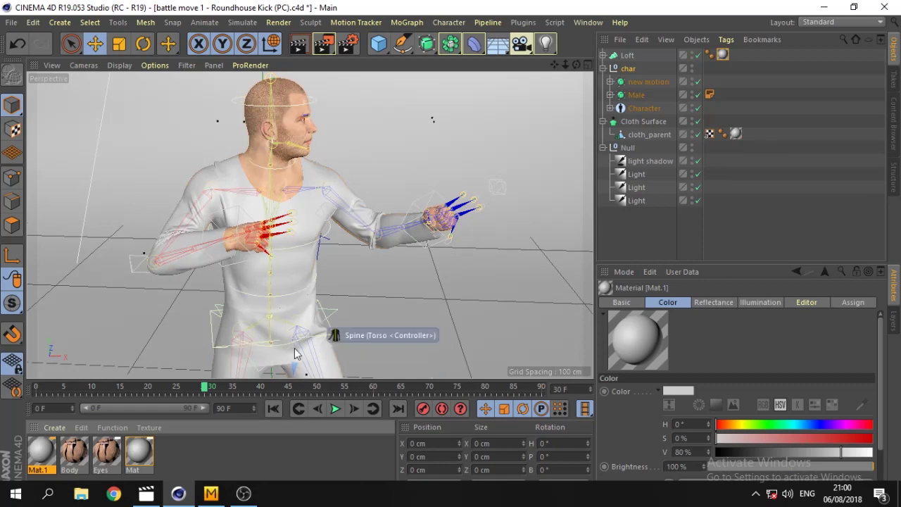
double_click(39, 458)
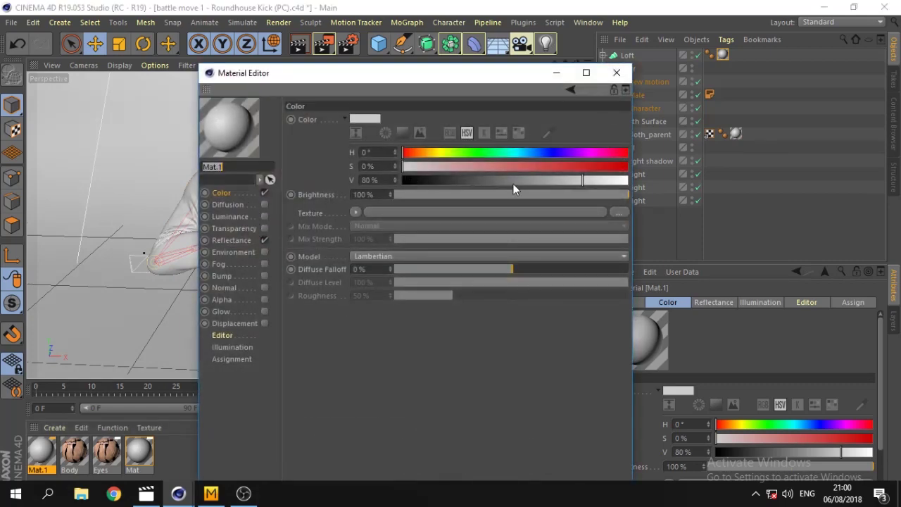
- Try a bright yellow for Mat.1 at 80% saturation and 79% brightness
left_click_drag(571, 180, 562, 180)
mouse_move(422, 153)
left_mouse_down()
mouse_move(414, 154)
mouse_move(499, 169)
mouse_move(471, 167)
mouse_move(492, 167)
mouse_move(499, 179)
mouse_move(554, 169)
left_mouse_up()
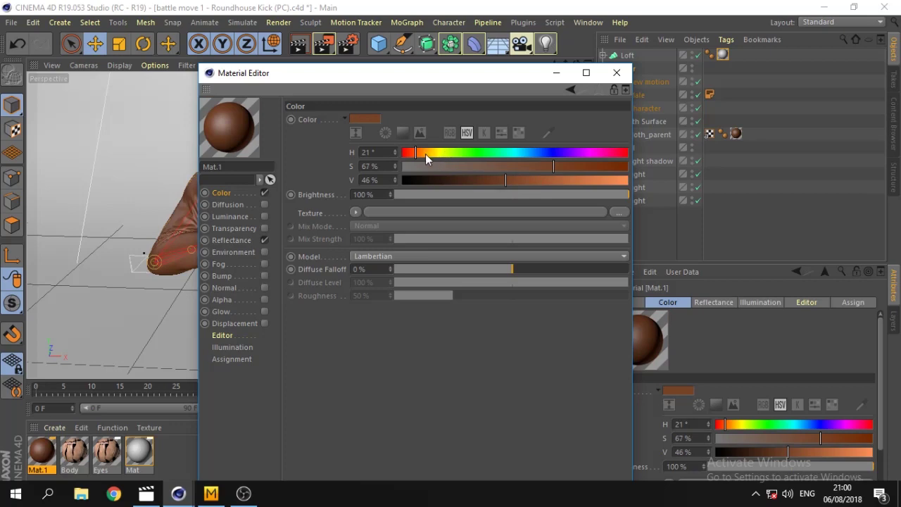
left_click_drag(426, 153, 453, 156)
left_click_drag(553, 166, 531, 166)
left_click_drag(450, 153, 436, 153)
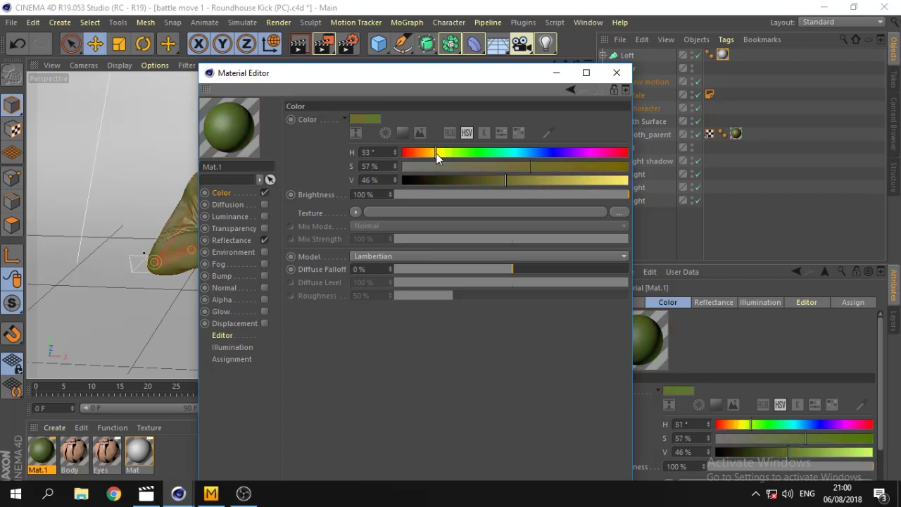
left_click_drag(506, 181, 621, 181)
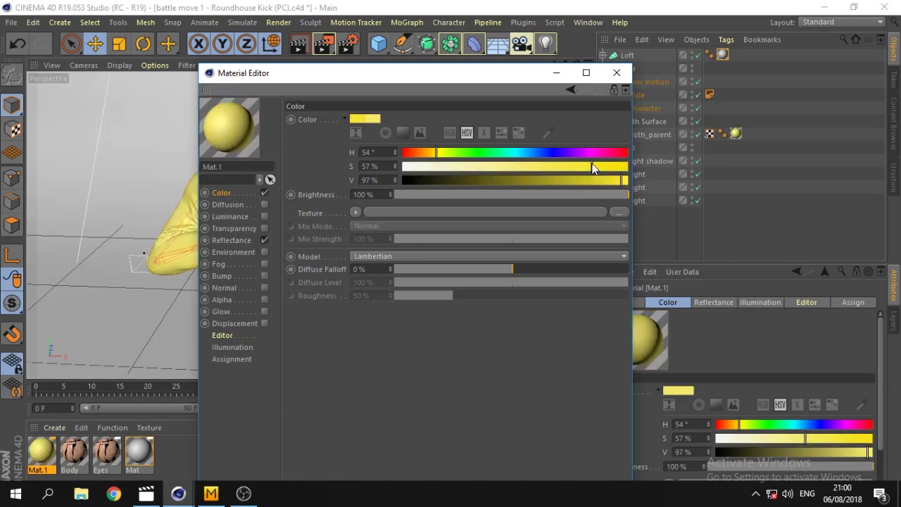
left_click(582, 166)
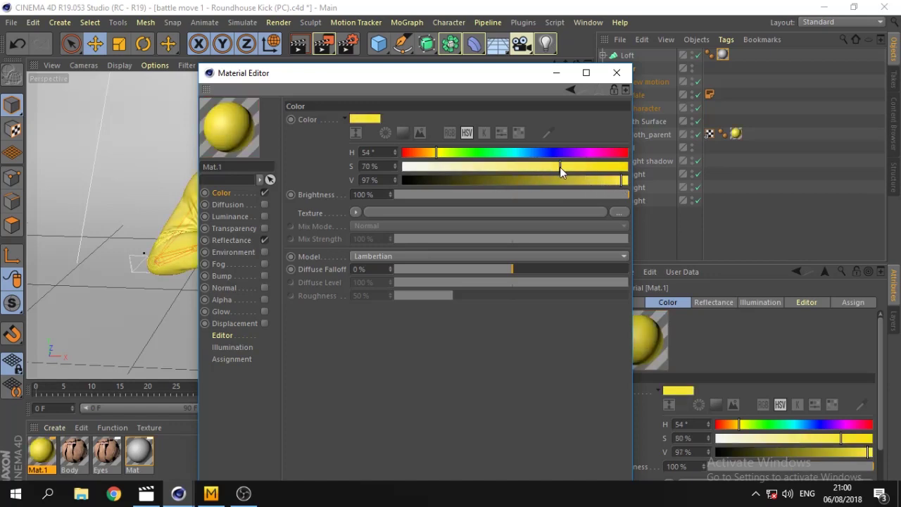
left_click_drag(585, 183, 582, 181)
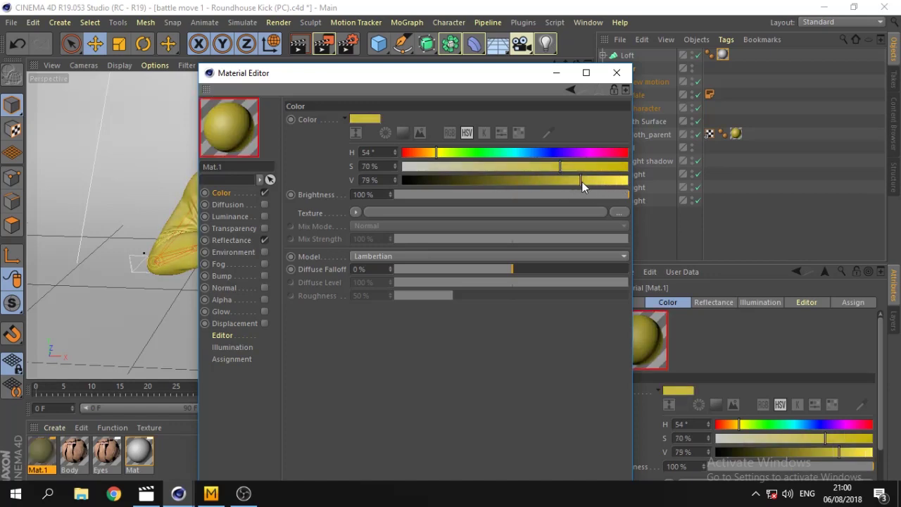
left_click(616, 72)
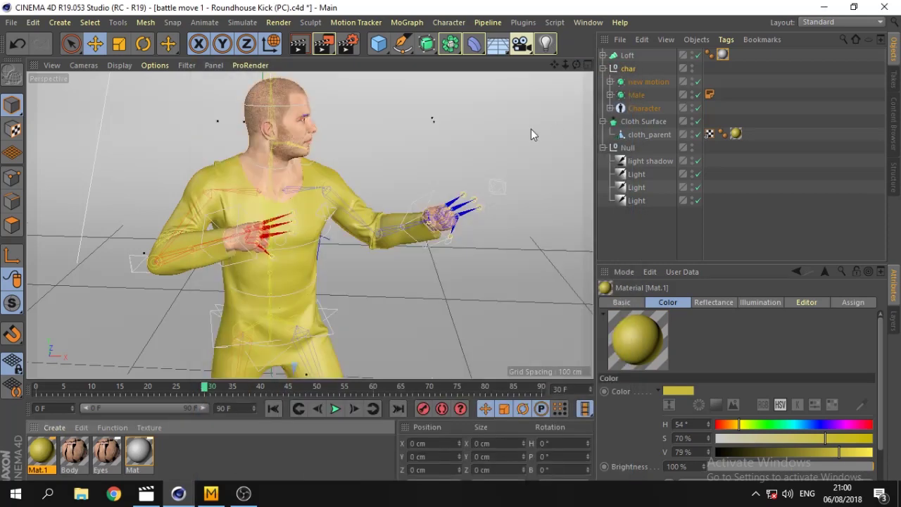
- Try pinkish red, cyan, blue and purple hues on Mat.1
double_click(41, 458)
left_click_drag(576, 154, 626, 155)
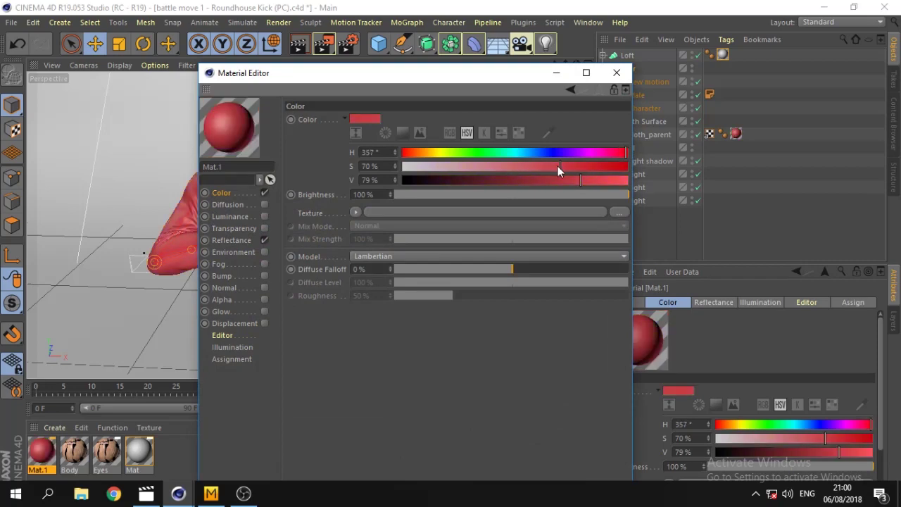
mouse_move(557, 166)
left_mouse_down()
mouse_move(594, 166)
mouse_move(578, 166)
mouse_move(576, 178)
mouse_move(635, 181)
mouse_move(537, 182)
mouse_move(579, 180)
left_mouse_up()
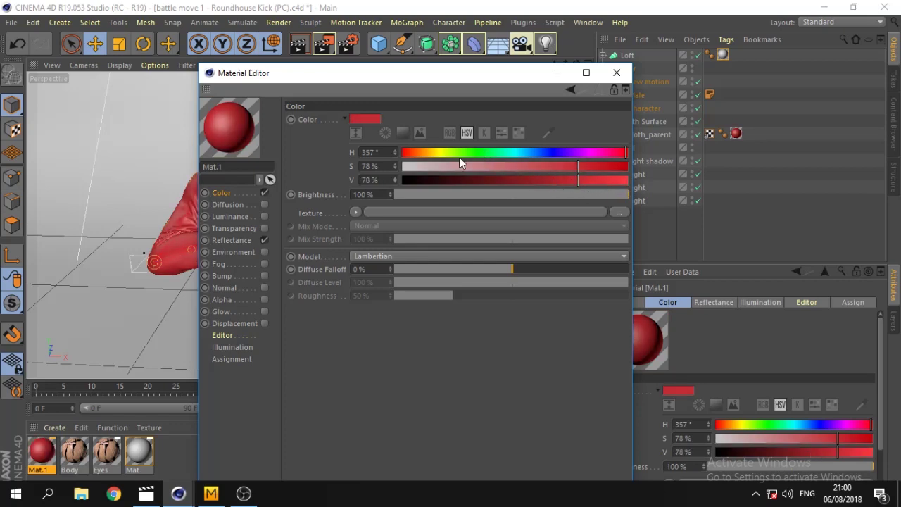
left_click(510, 152)
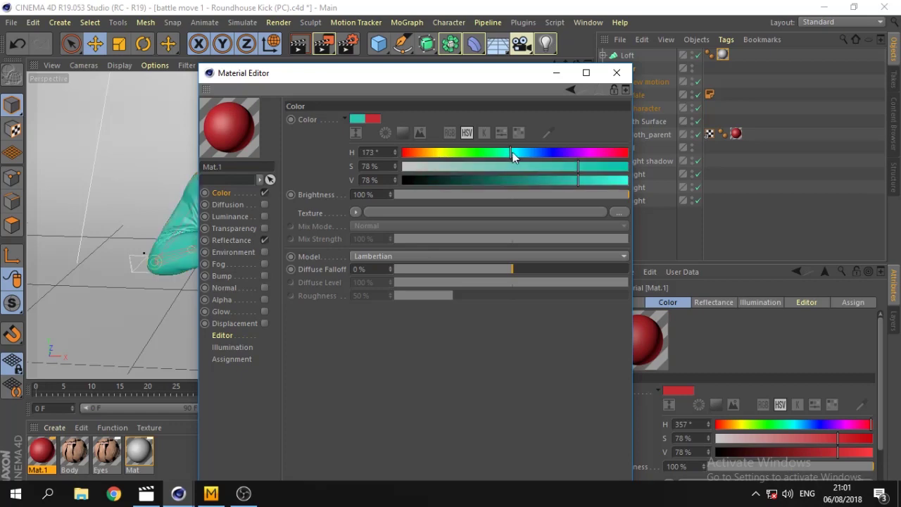
mouse_move(513, 152)
left_mouse_down()
mouse_move(568, 158)
mouse_move(500, 179)
mouse_move(596, 182)
left_mouse_up()
left_click(548, 167)
left_click(617, 73)
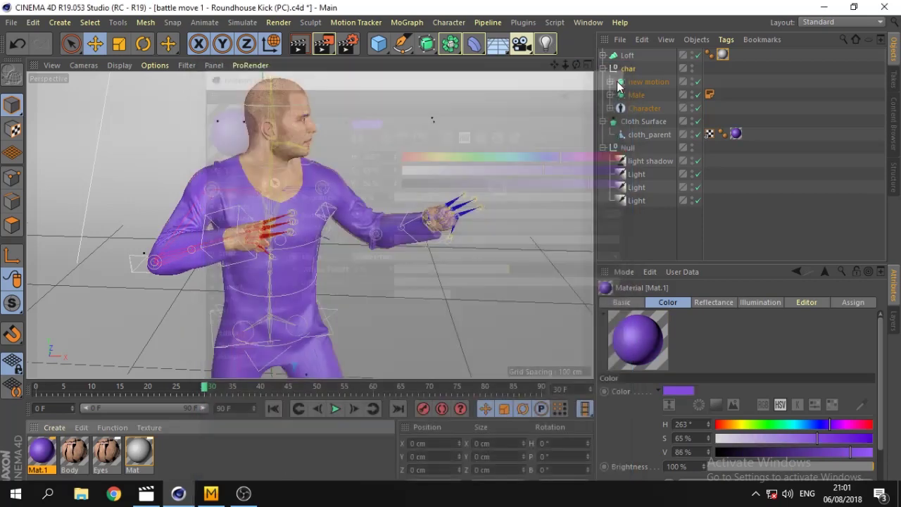
- View the whole character and settle Mat.1 on orange at 89% brightness
scroll(330, 207, "down", 2)
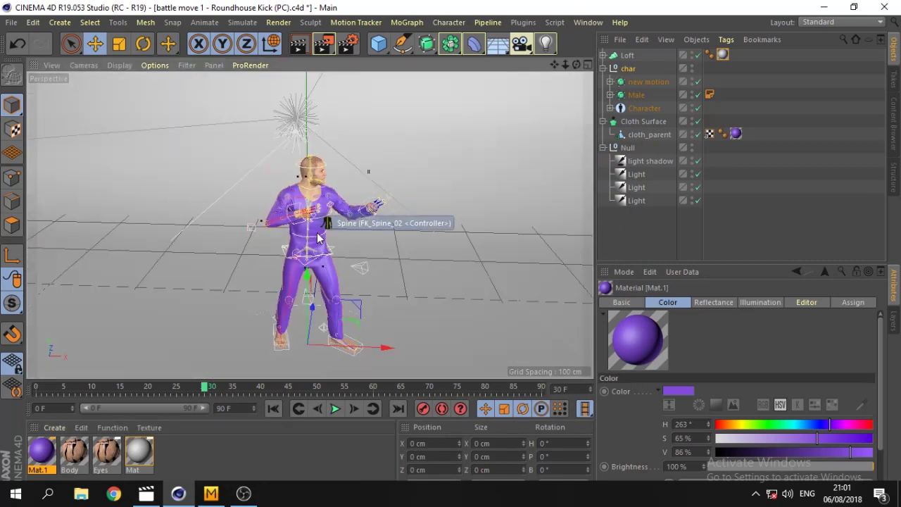
left_click_drag(292, 218, 460, 160, "alt")
double_click(38, 454)
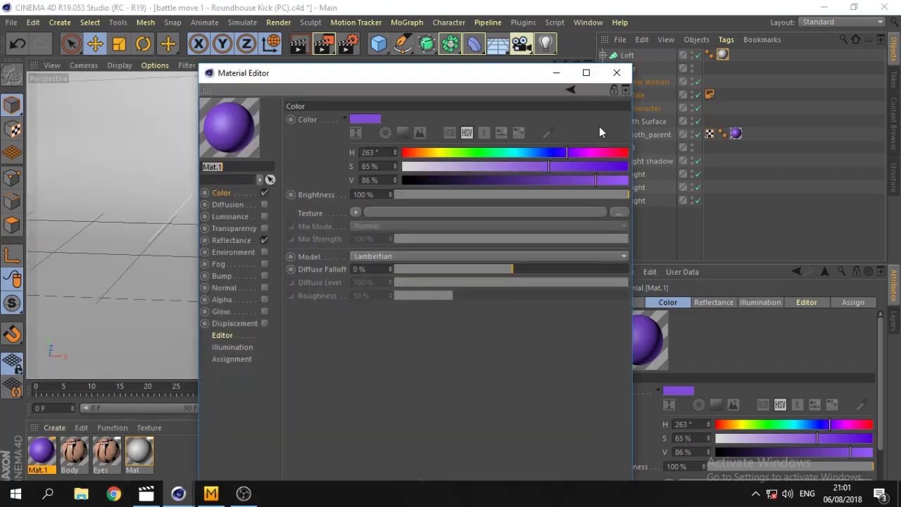
left_click(482, 153)
mouse_move(575, 152)
left_mouse_down()
mouse_move(614, 154)
mouse_move(528, 161)
mouse_move(427, 152)
left_mouse_up()
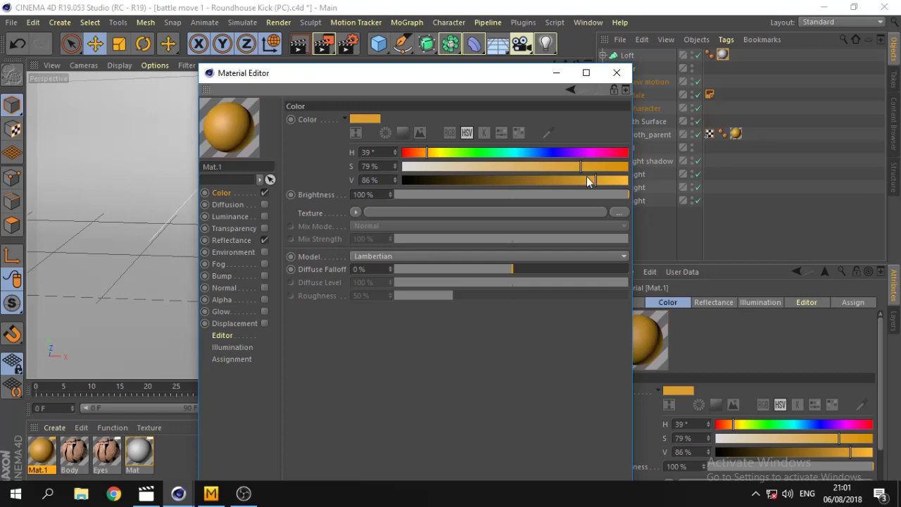
left_click_drag(597, 182, 604, 183)
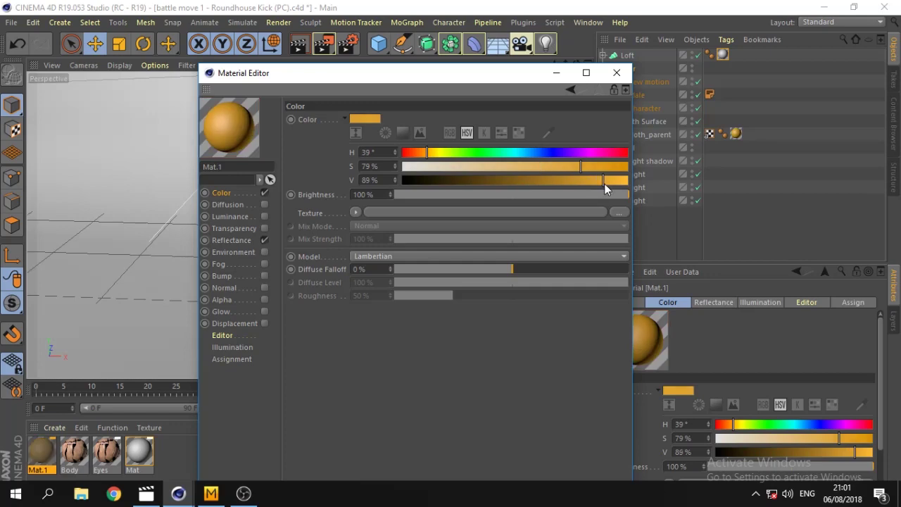
left_click(616, 73)
- Frame the character in the Perspective view and render a preview with Ctrl+R
mouse_move(345, 259)
left_mouse_down("alt")
mouse_move(502, 89)
mouse_move(378, 162)
mouse_move(331, 246)
mouse_move(394, 212)
mouse_move(316, 232)
mouse_move(309, 225)
left_mouse_up("alt")
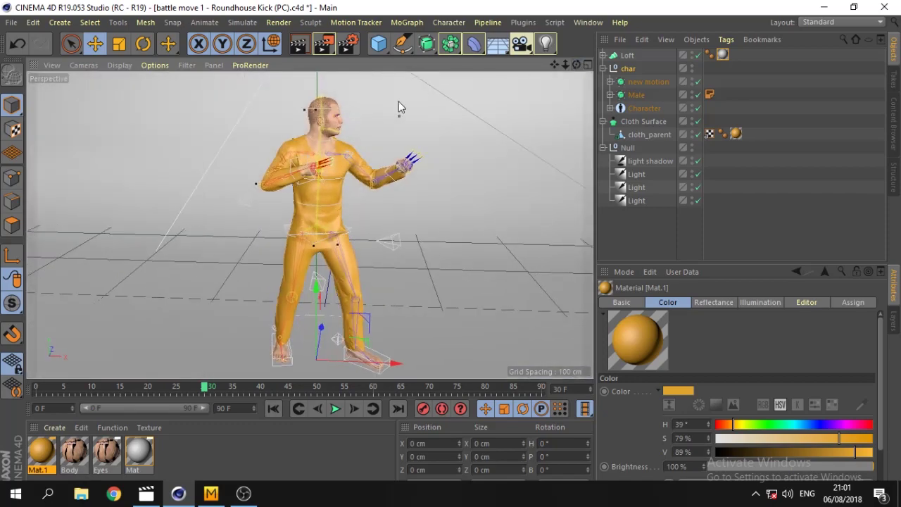
scroll(405, 127, "down", 1)
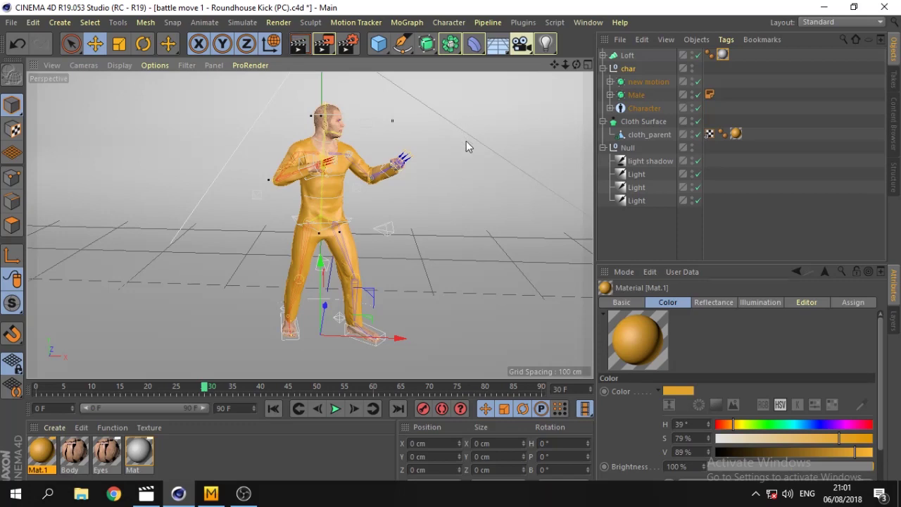
key("ctrl+r")
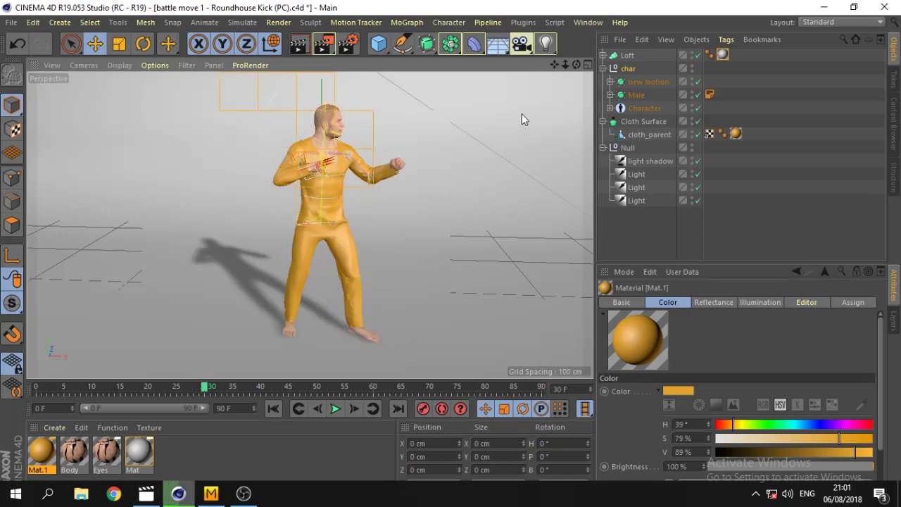
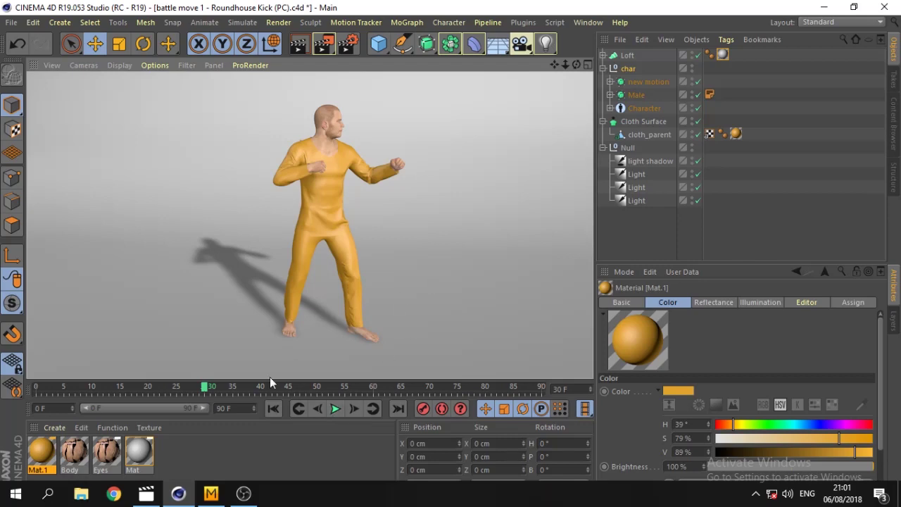
- Return the viewport to the editor display, zoom in, and rewind to frame 0 for the T-pose
left_click(285, 454)
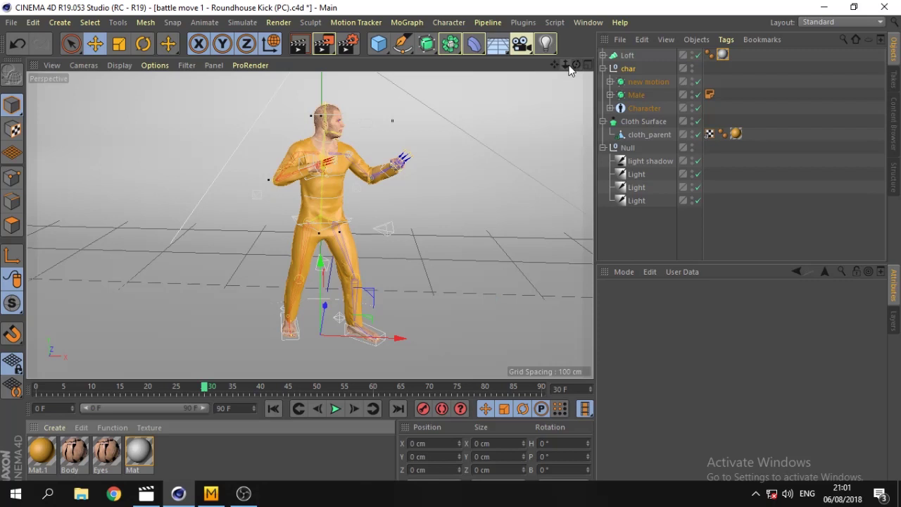
left_click_drag(569, 67, 579, 68)
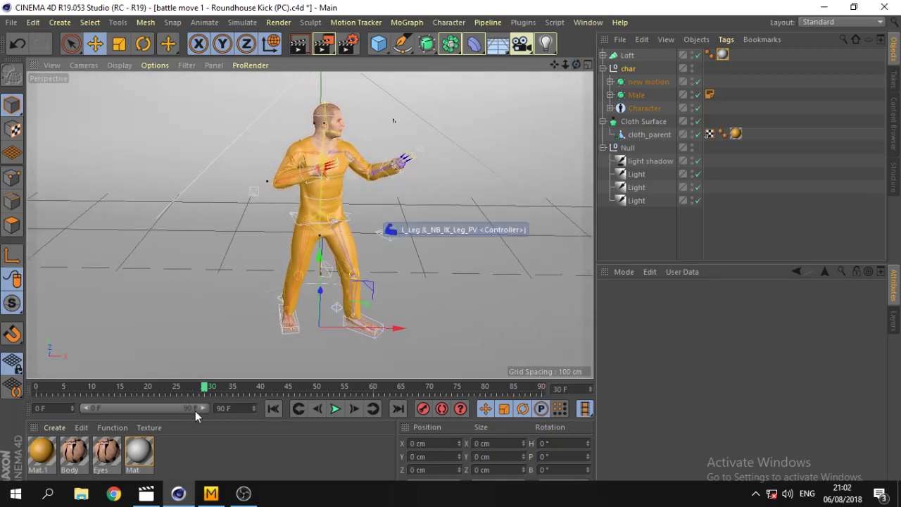
left_click(273, 409)
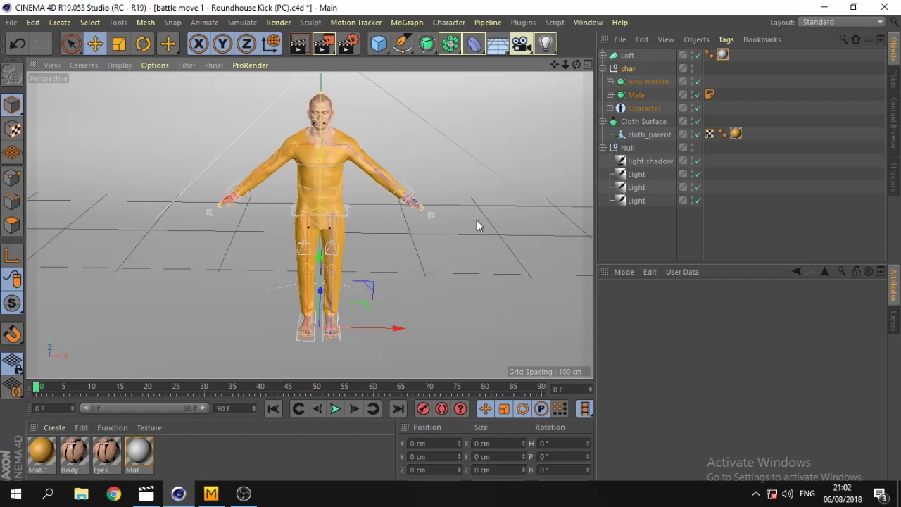
- Open Render Settings and switch the Renderer to Physical
left_click(11, 22)
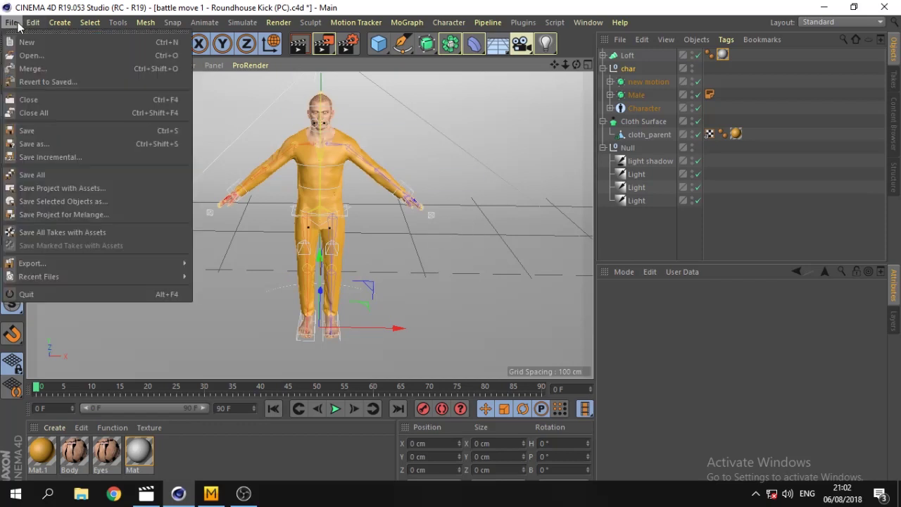
left_click(204, 22)
mouse_move(215, 43)
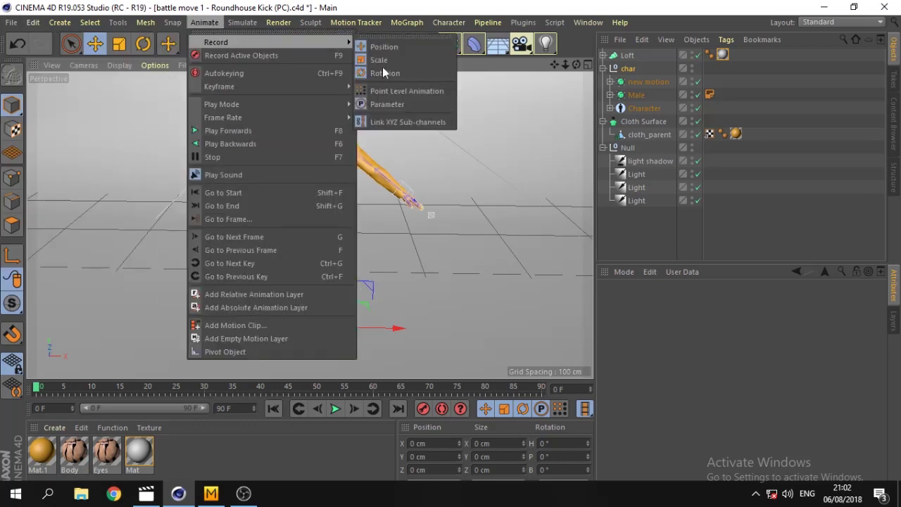
left_click(511, 104)
left_click(345, 46)
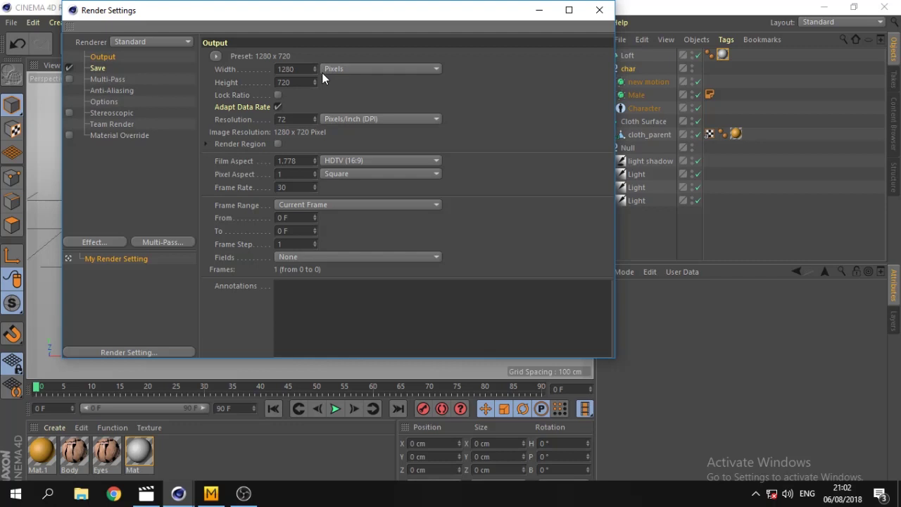
left_click(149, 44)
left_click(146, 73)
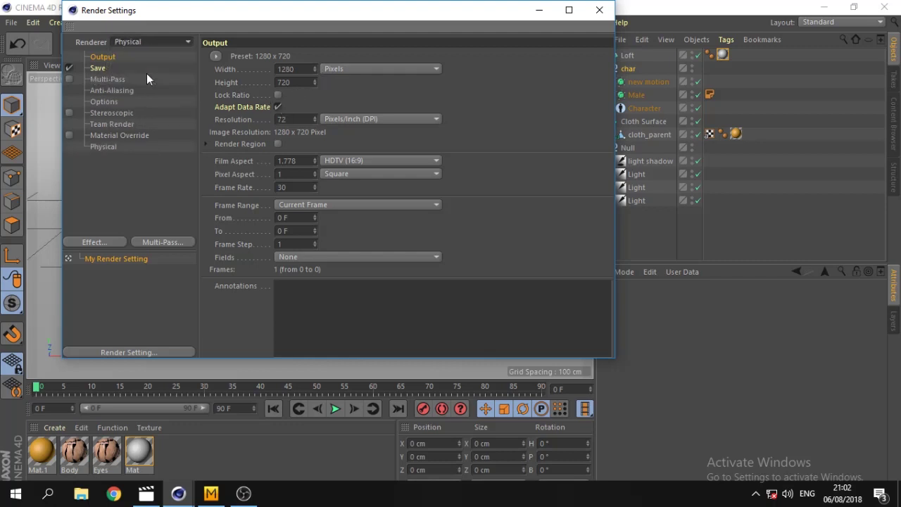
- Review the Physical, Multi-Pass, Anti-Aliasing, Options, Stereoscopic and Team Render pages, ending on Output
left_click(102, 146)
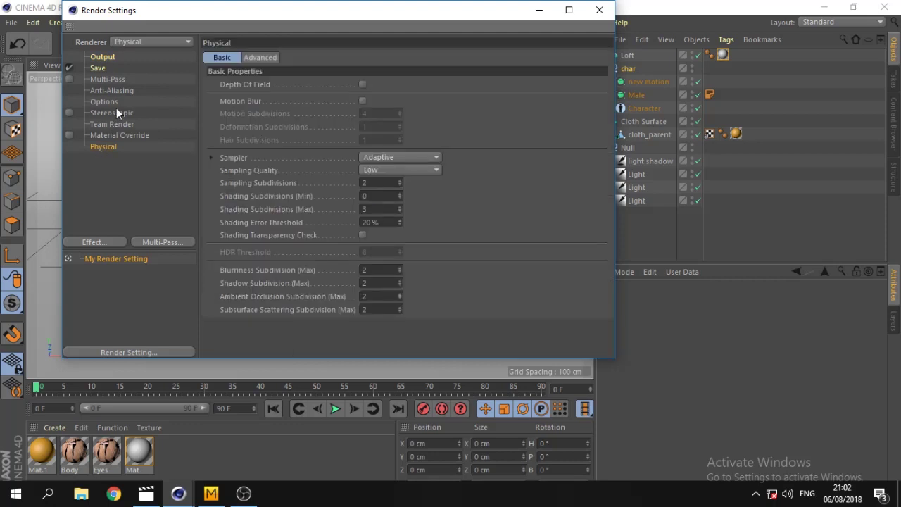
left_click(105, 77)
left_click(102, 91)
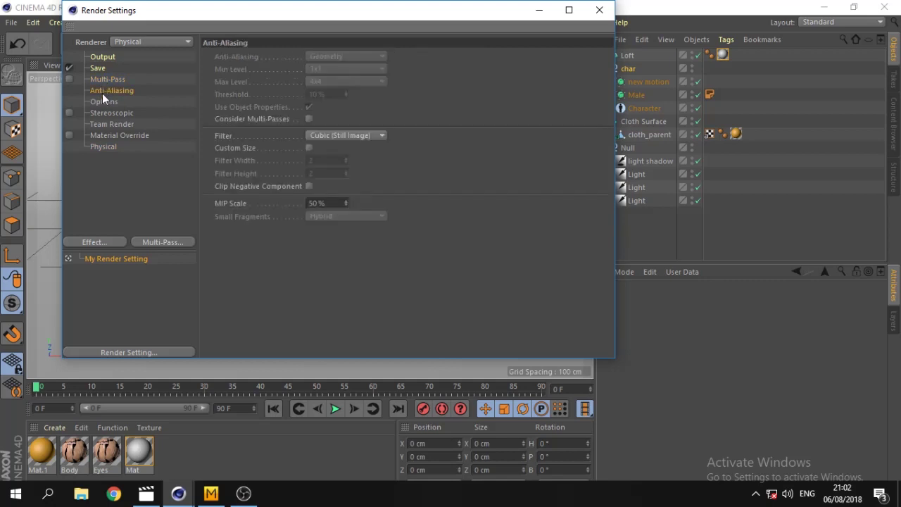
left_click(106, 102)
left_click(108, 112)
left_click(109, 124)
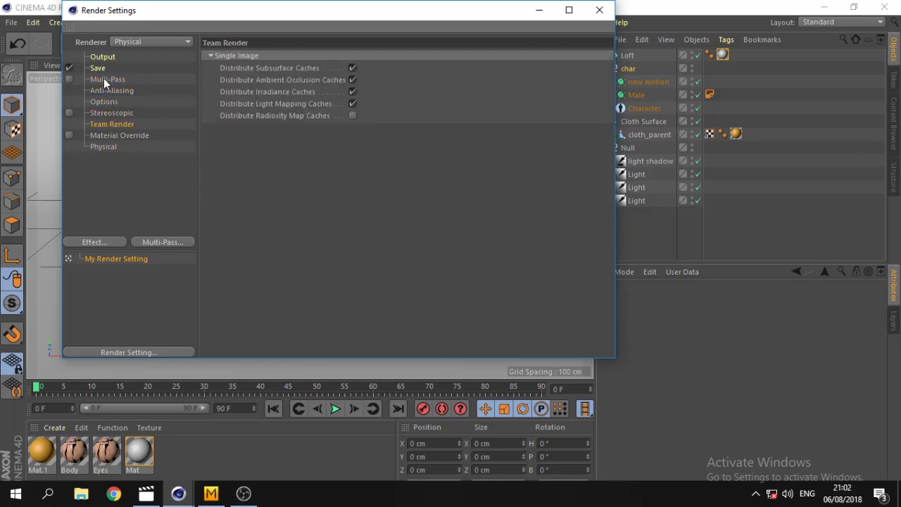
left_click(104, 78)
left_click(105, 54)
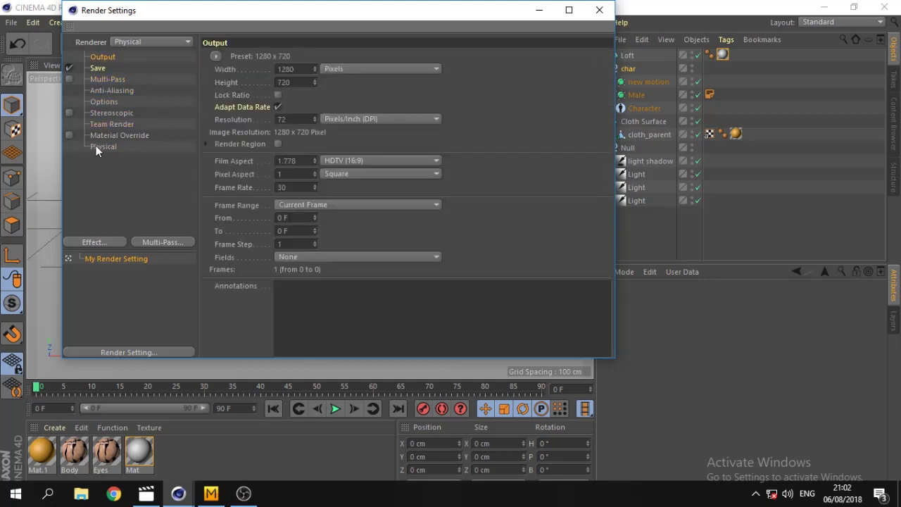
left_click(296, 81)
left_click(112, 146)
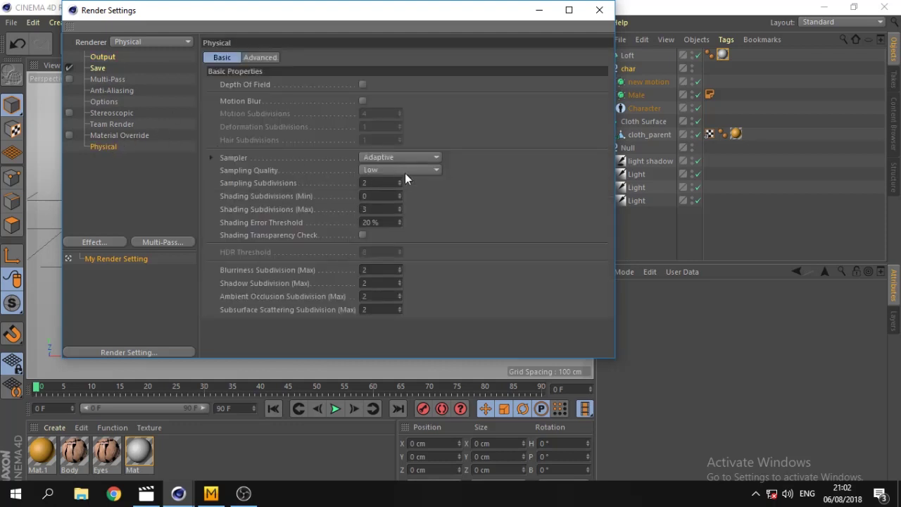
left_click(100, 56)
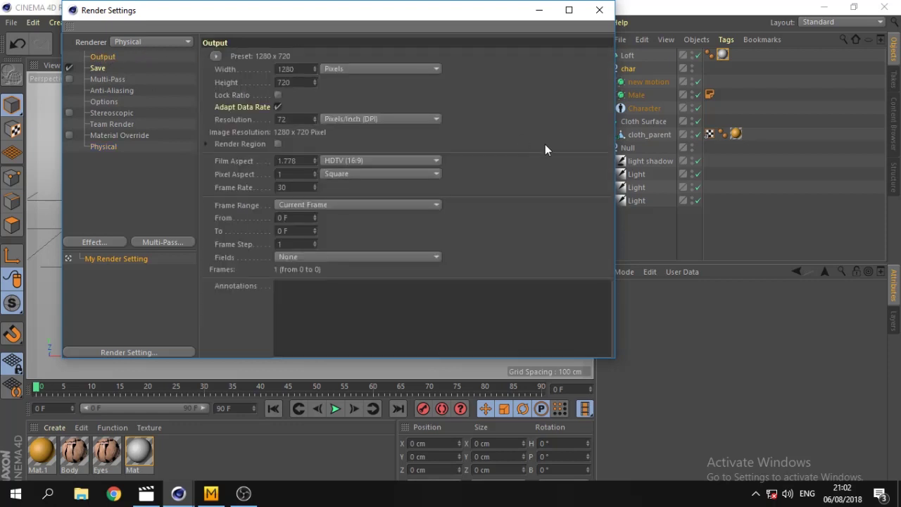
- Set the Output frame range From 30 F To 60 F, then minimize Render Settings
left_click(307, 206)
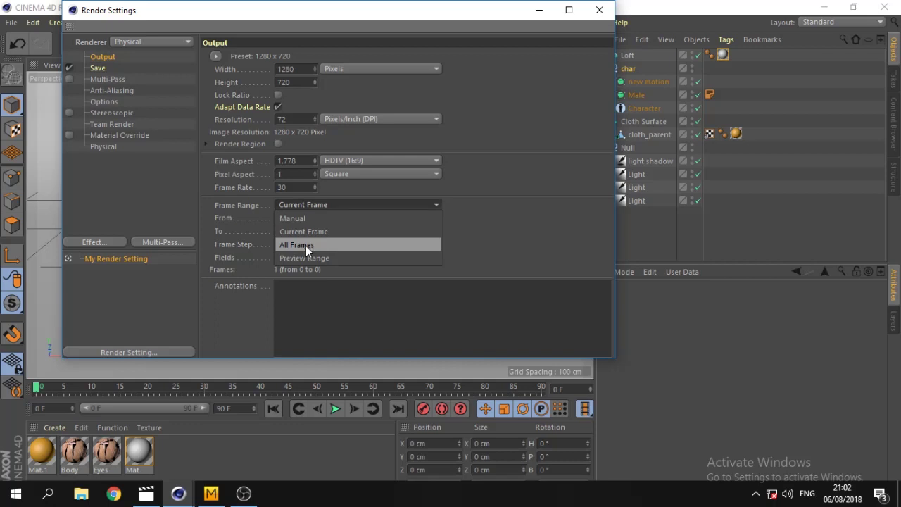
left_click(310, 205)
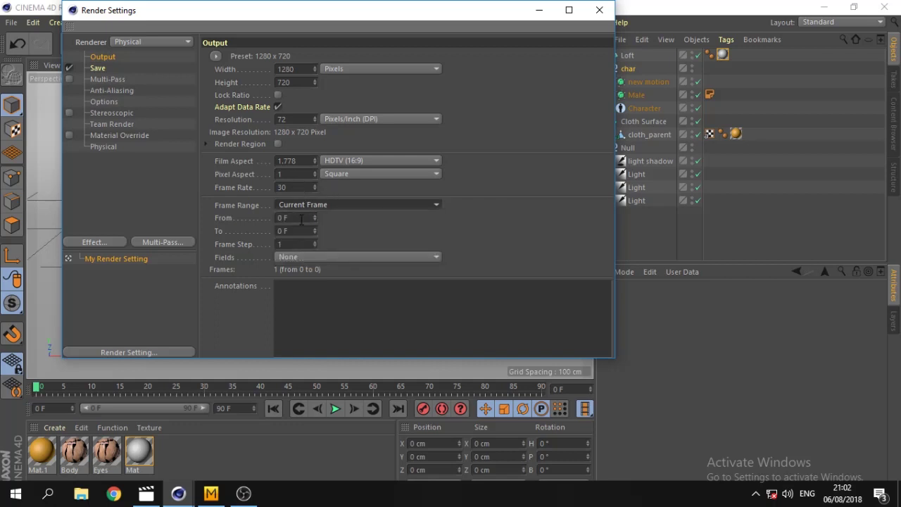
left_click(278, 218)
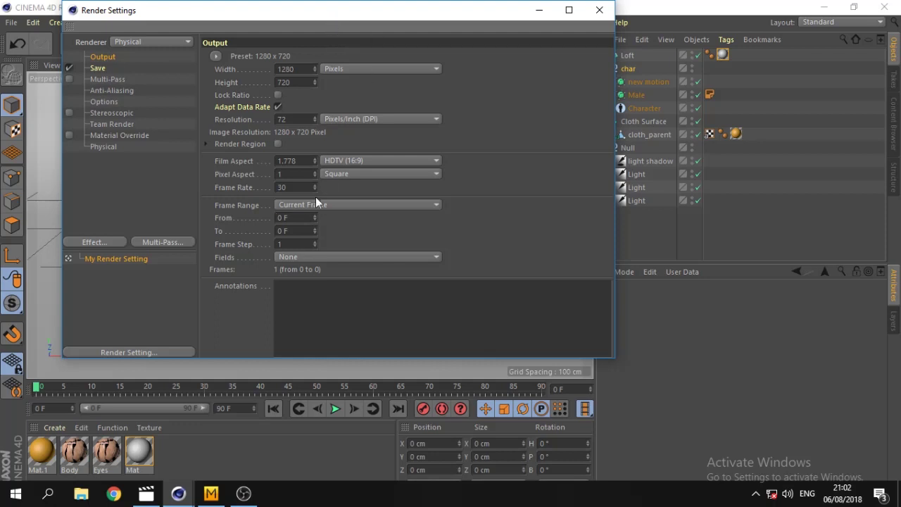
type("3")
left_click(278, 231)
left_click(279, 231)
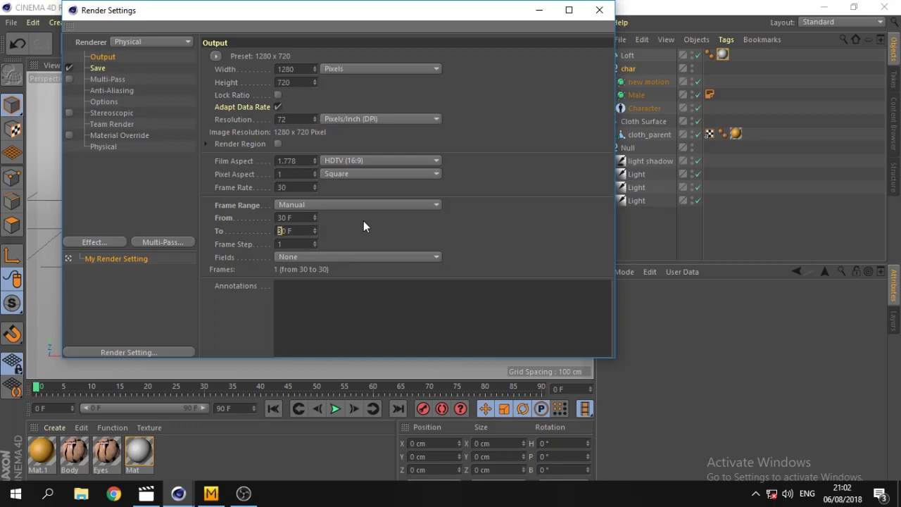
type("5")
key("Return")
left_click(279, 231)
type("6")
key("Return")
left_click(541, 11)
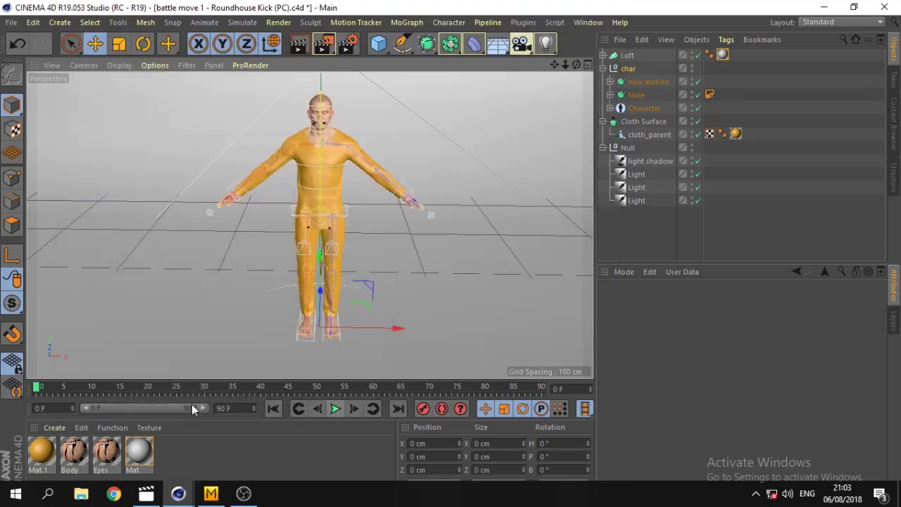
- Set the timeline minimum to 30 F and play the kick animation from there
left_click(35, 408)
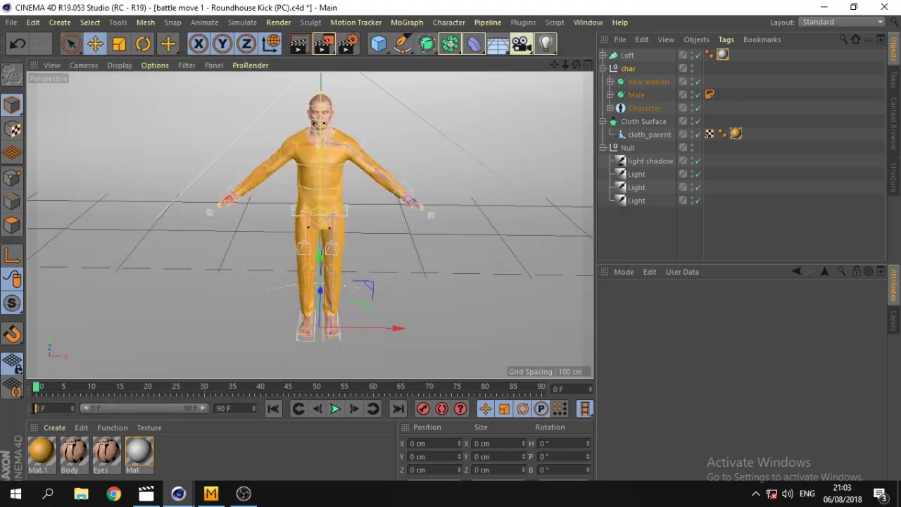
type("30")
key("Return")
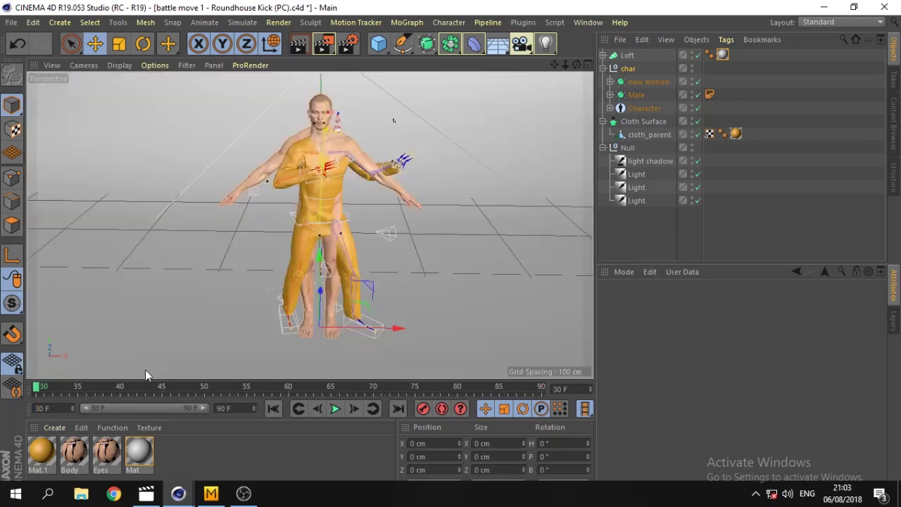
left_click(332, 411)
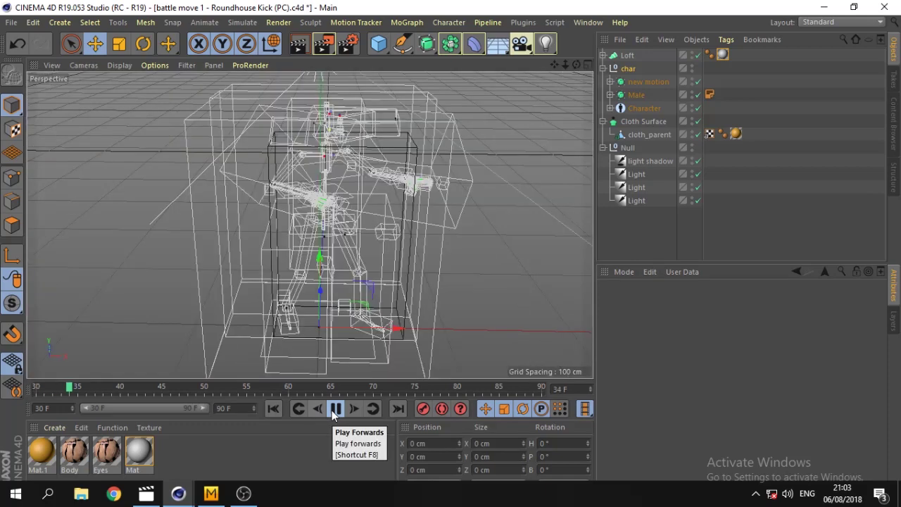
left_click(332, 410)
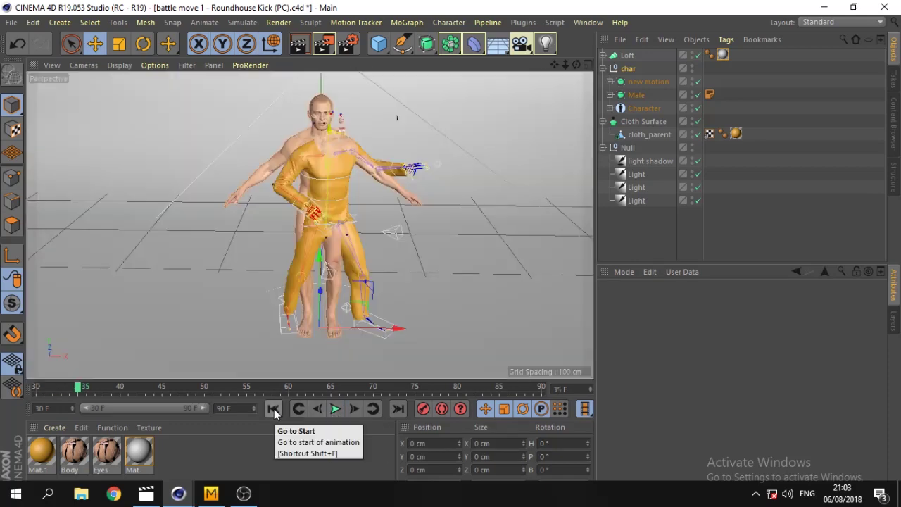
left_click(274, 408)
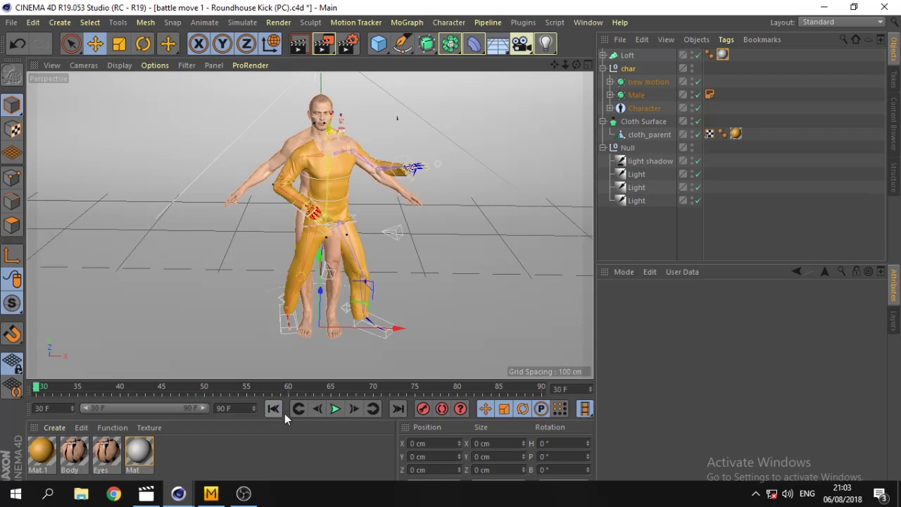
- Reset the timeline minimum to 0 F, show the full 0–90 range, and go to frame 30
left_click(40, 408)
type("0")
key("Return")
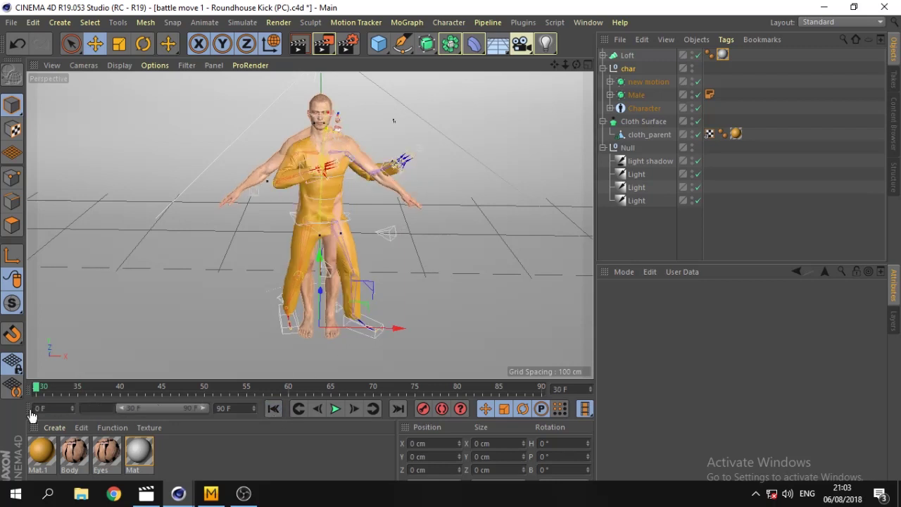
left_click_drag(121, 409, 83, 408)
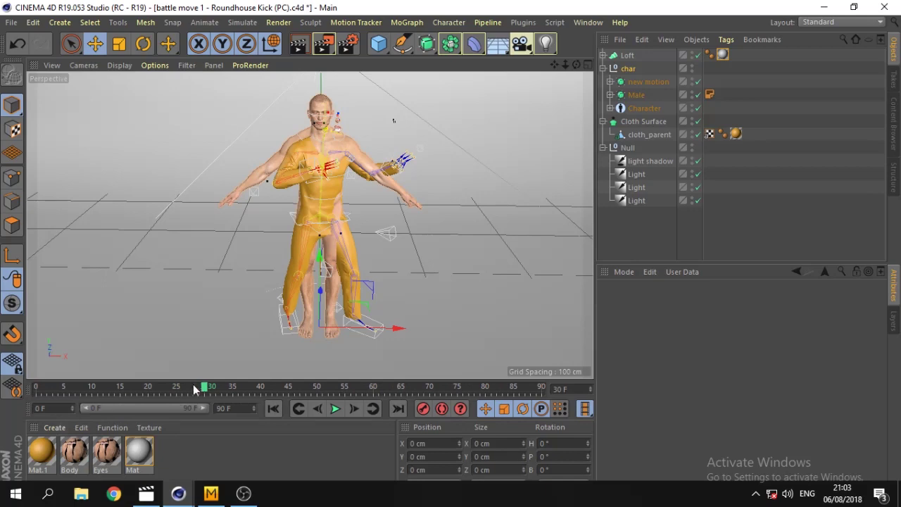
left_click_drag(205, 387, 200, 386)
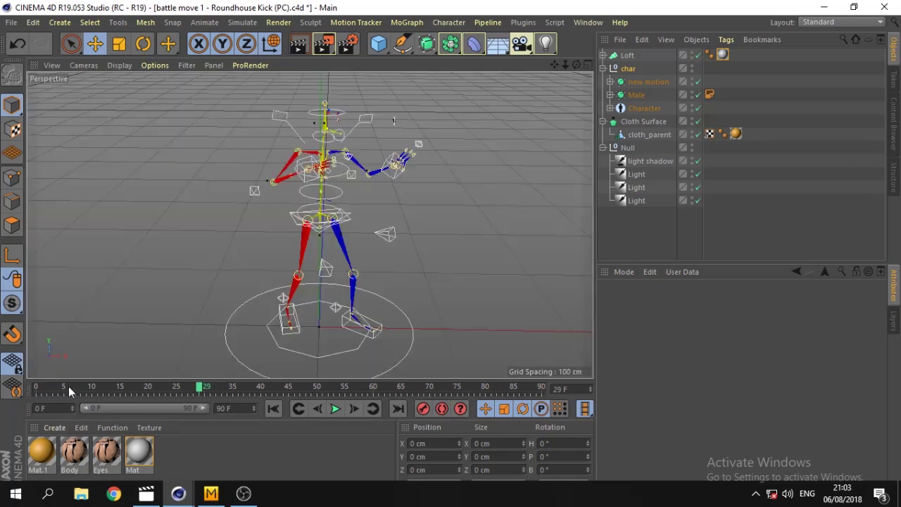
left_click(205, 387)
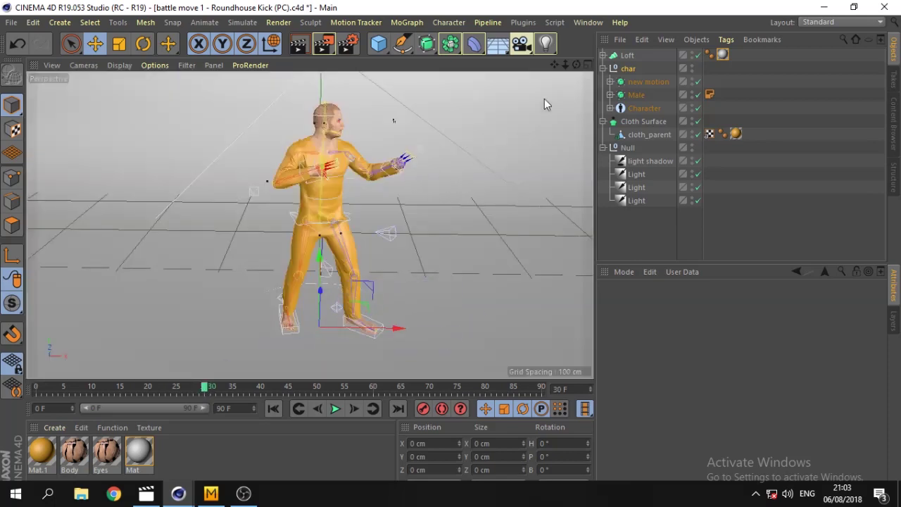
left_click_drag(575, 63, 577, 67)
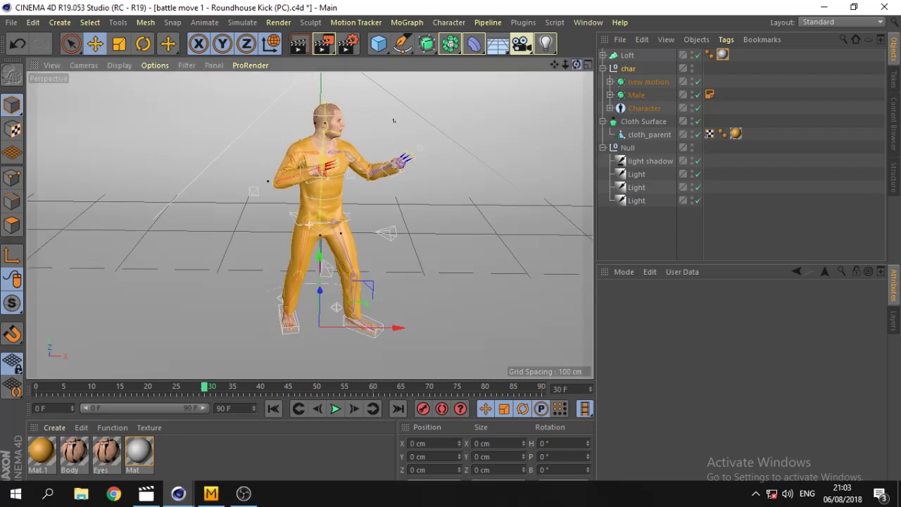
- Create a new Camera object and nest it under the Null with the lights
left_click(525, 49)
left_click(570, 62)
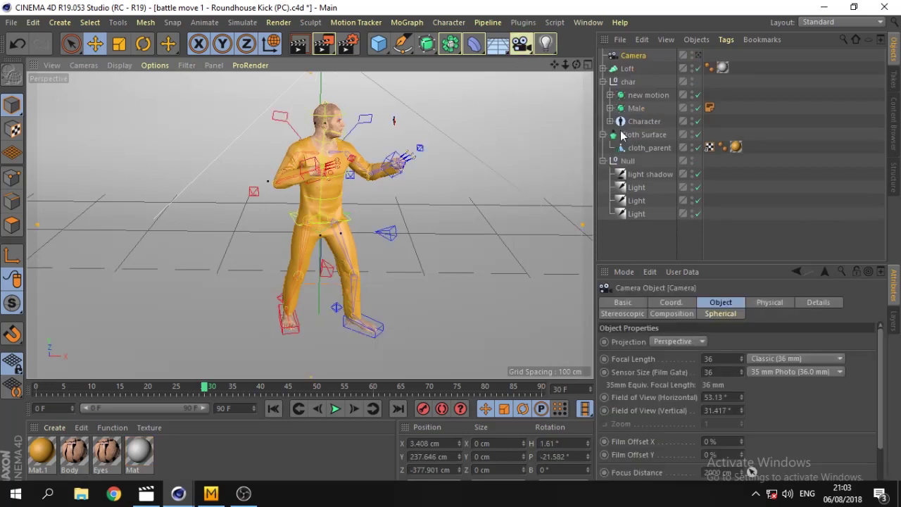
mouse_move(637, 69)
left_mouse_down()
mouse_move(633, 61)
mouse_move(629, 163)
left_mouse_up()
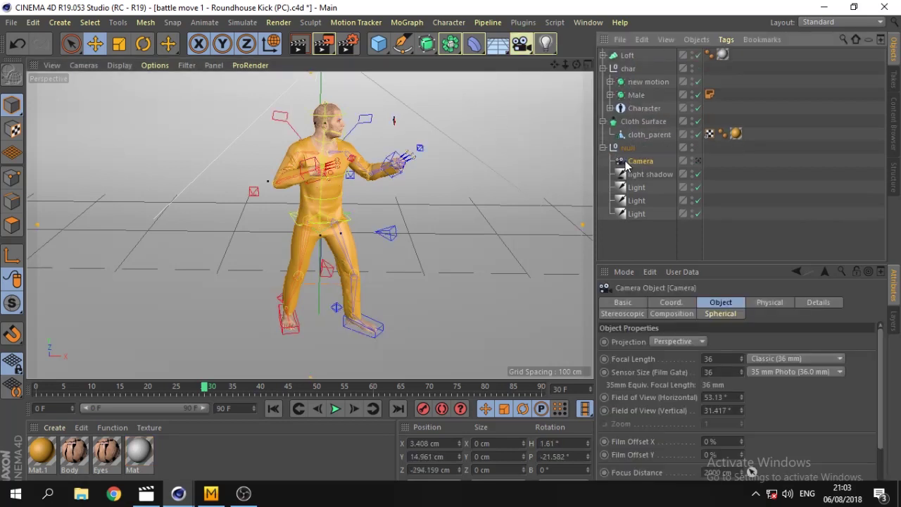
left_click(640, 240)
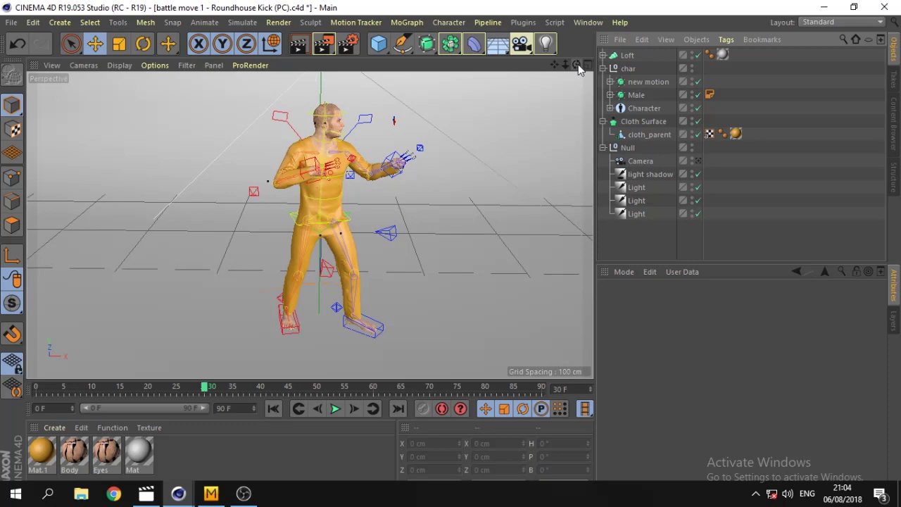
- Check the 30–60 render range, go to frame 60, and render to the Picture Viewer
left_click(347, 44)
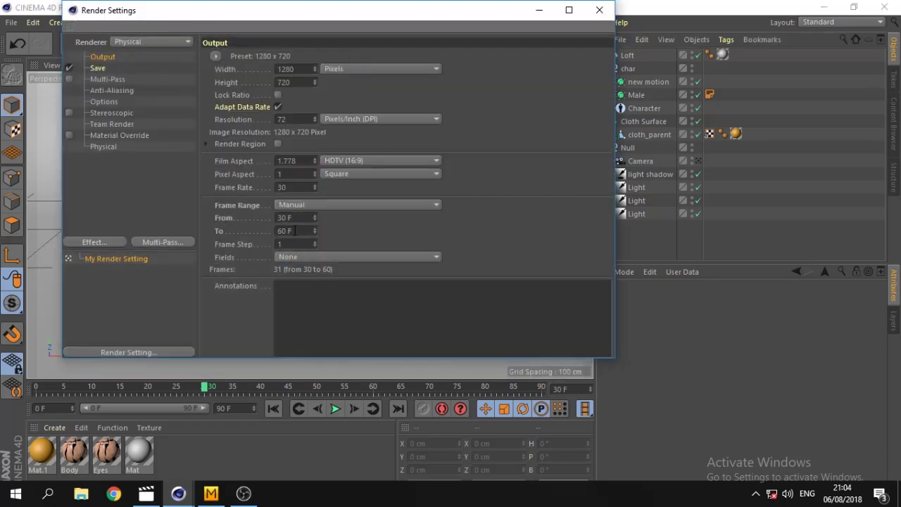
left_click(600, 10)
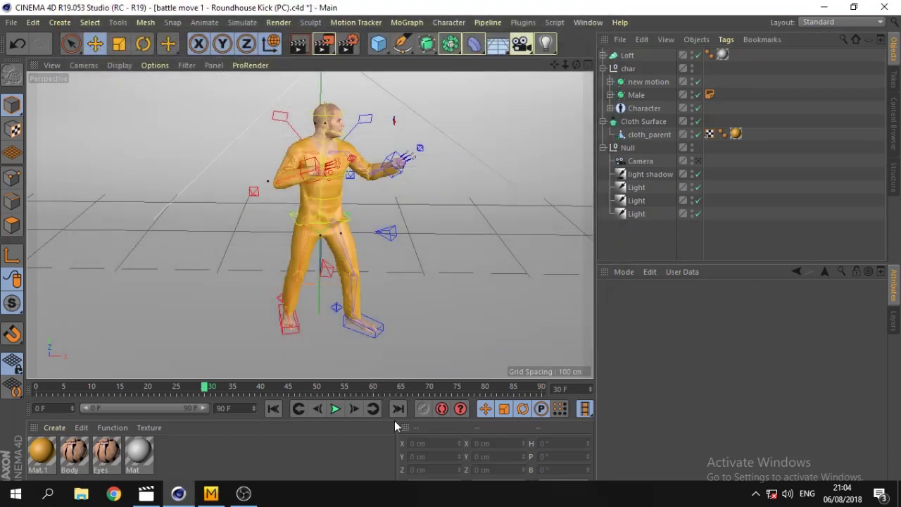
left_click(373, 387)
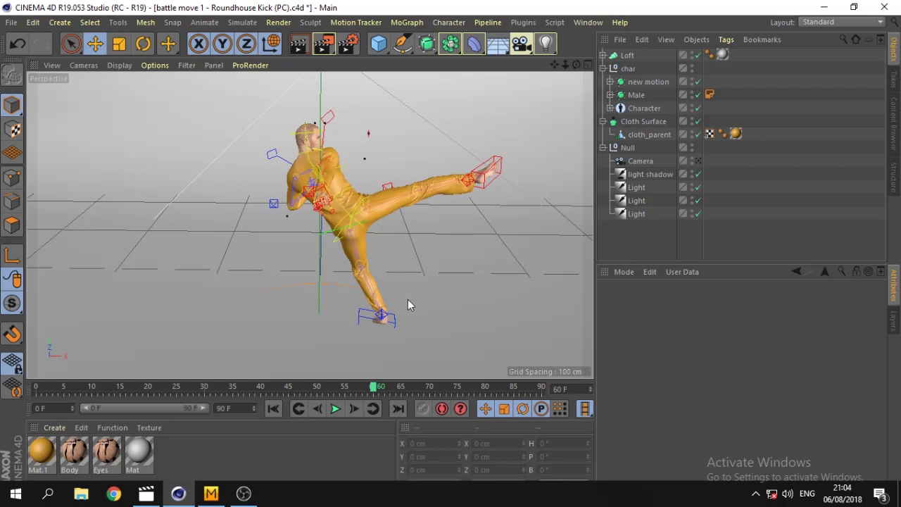
left_click(458, 316)
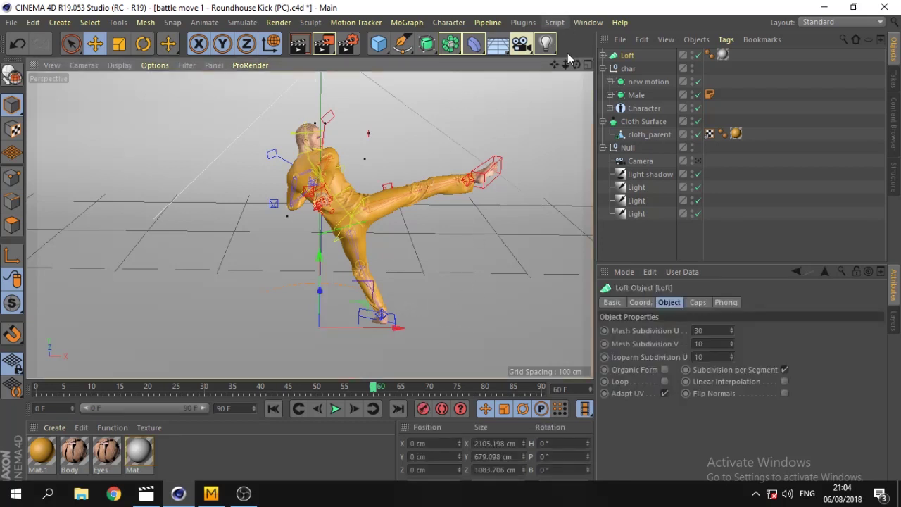
left_click(331, 46)
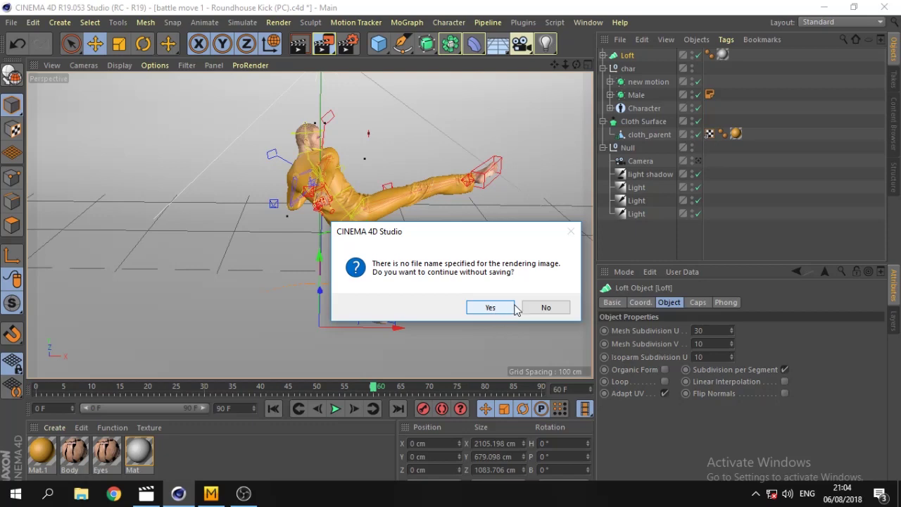
- Decline the missing-filename prompt and create a 'render' folder in C4D data for Save output
left_click(547, 308)
left_click(342, 42)
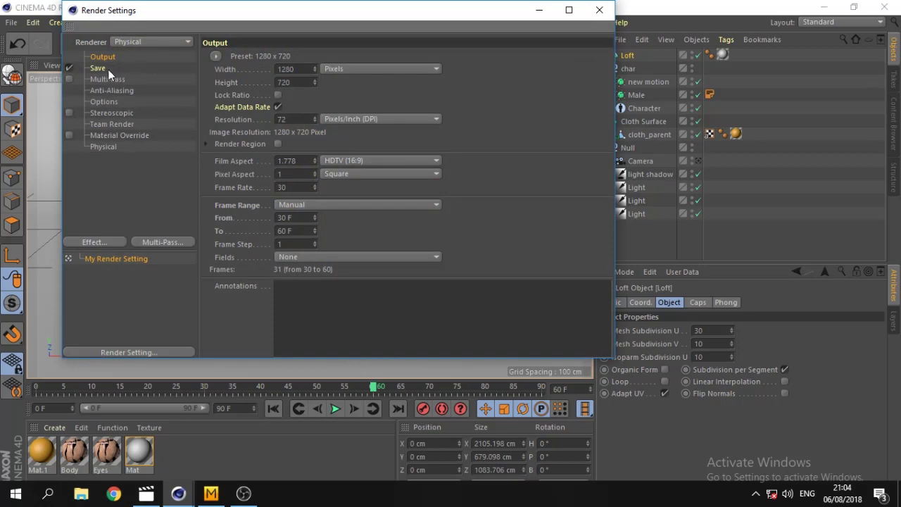
left_click(103, 68)
left_click(585, 81)
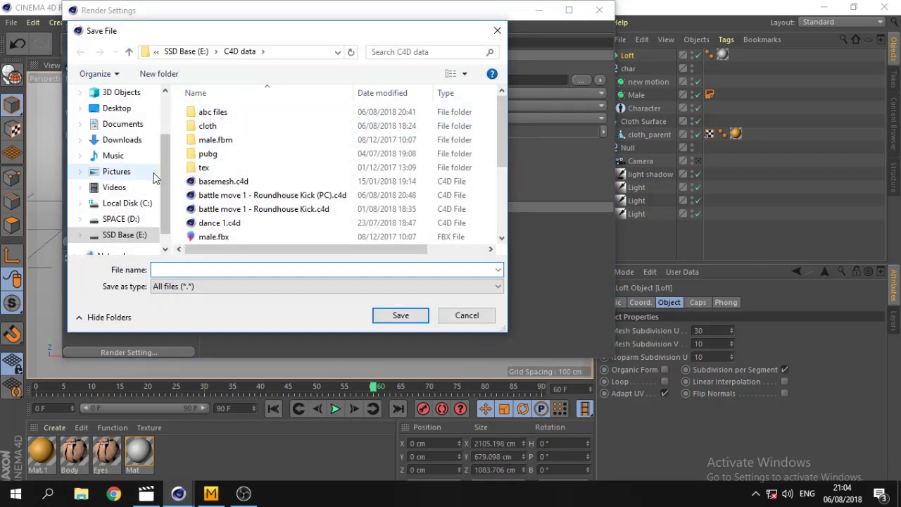
left_click(169, 75)
type("rend")
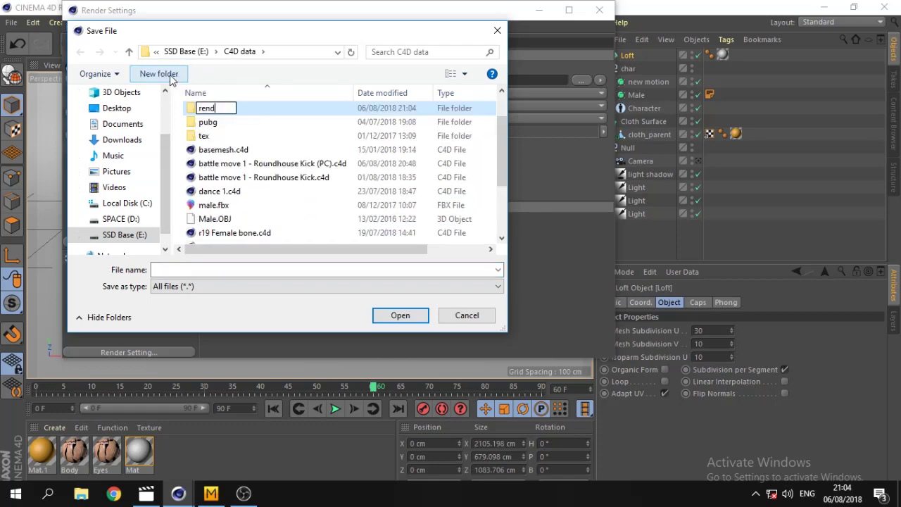
type("er")
key("Return")
left_click(400, 317)
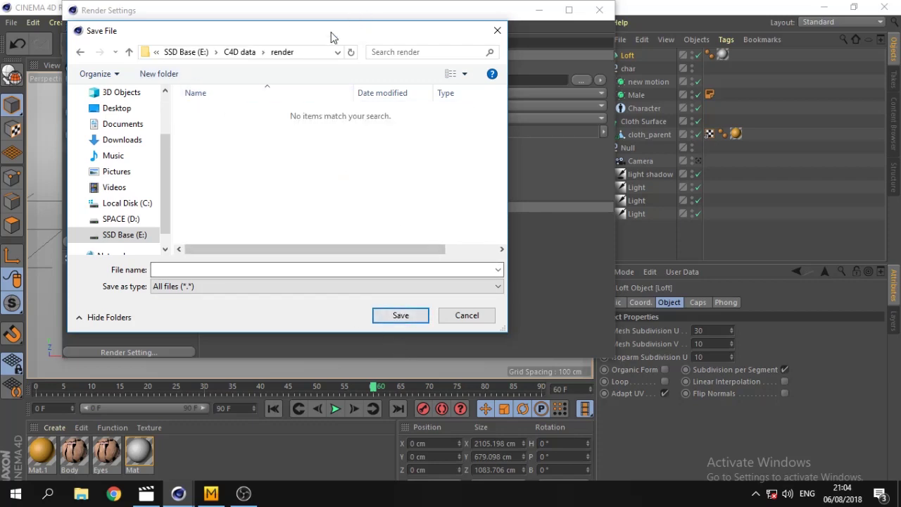
left_click(240, 52)
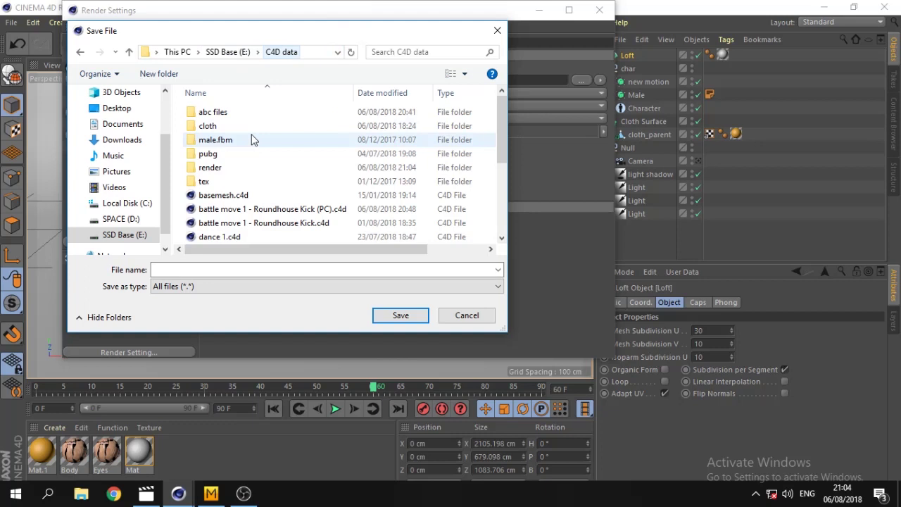
- Name the output file 'battle move 1 - Roundhouse Kick.avi' inside the render folder
left_click(255, 222)
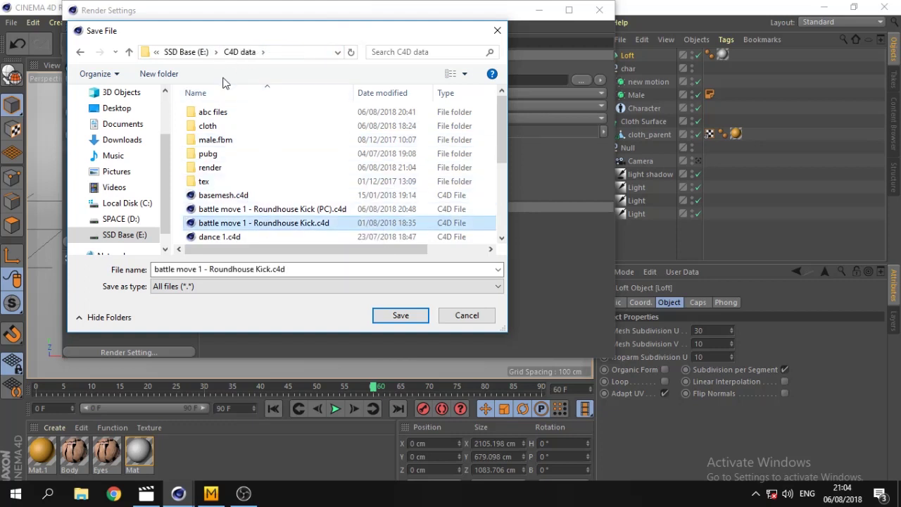
double_click(211, 167)
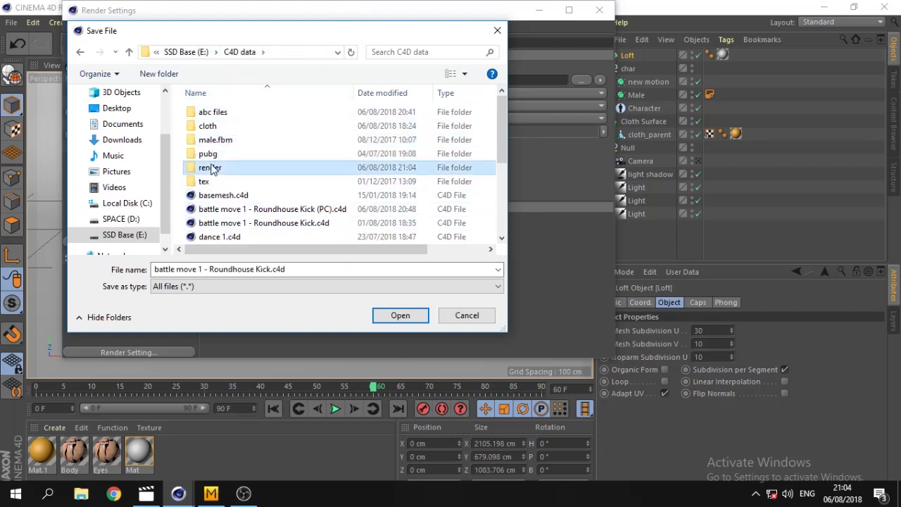
left_click(304, 269)
key("ctrl+a")
key("ctrl+c")
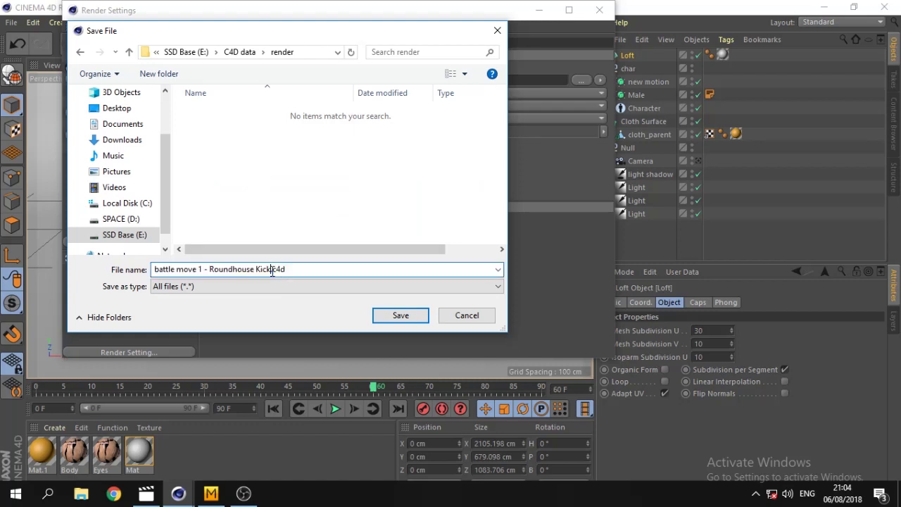
key("BackSpace")
key("ctrl+v")
key("shift+Left")
key("shift+Left")
key("shift+Left")
key("BackSpace")
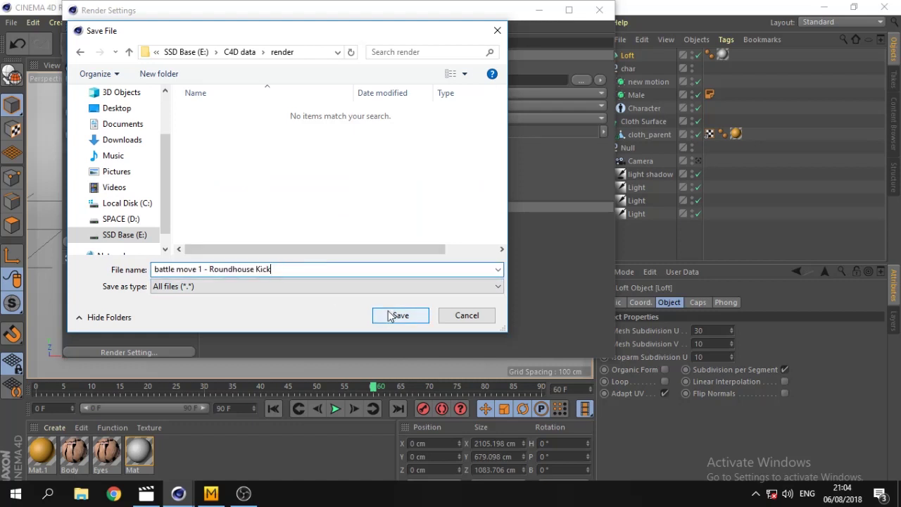
type(".avi\\")
key("BackSpace")
- Set the output Format to MP4 and remove the .avi extension from the path
left_click(412, 316)
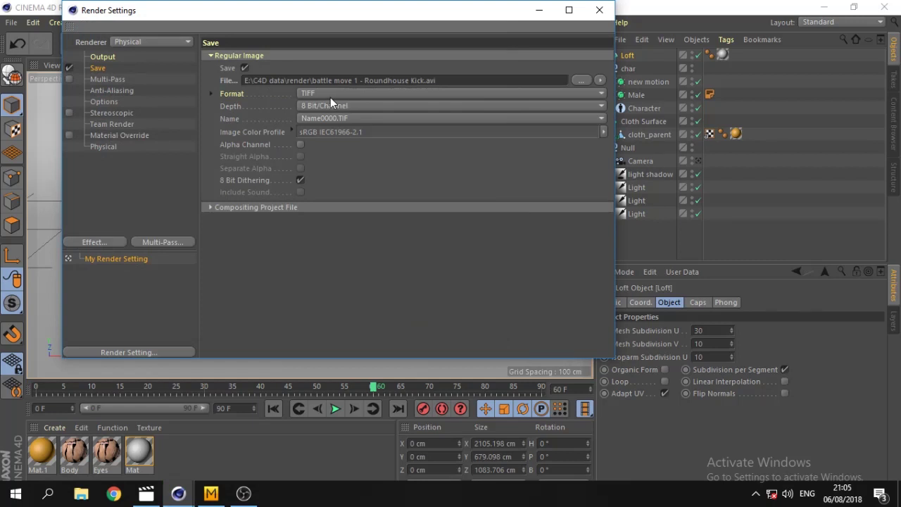
left_click(330, 97)
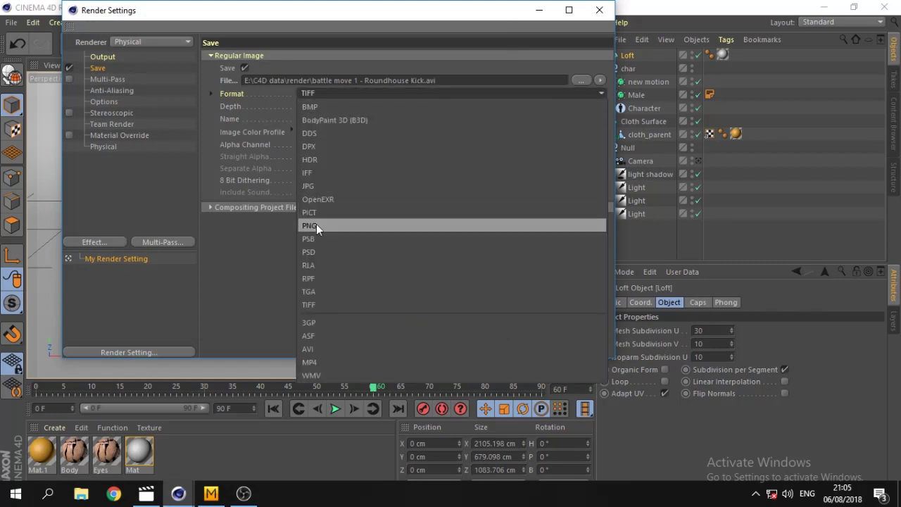
left_click(321, 366)
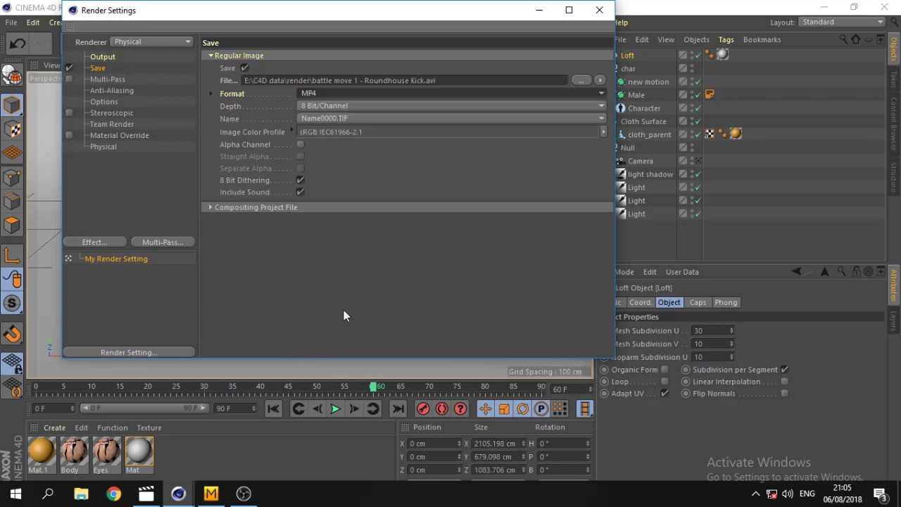
double_click(430, 80)
key("BackSpace")
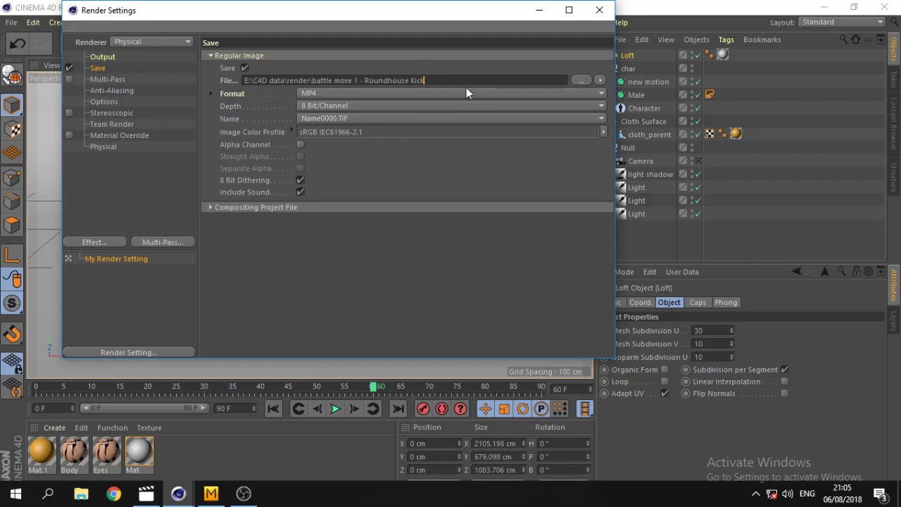
- Keep 8 Bit/Channel, turn off Include Sound, and render frames to the Picture Viewer
left_click(459, 107)
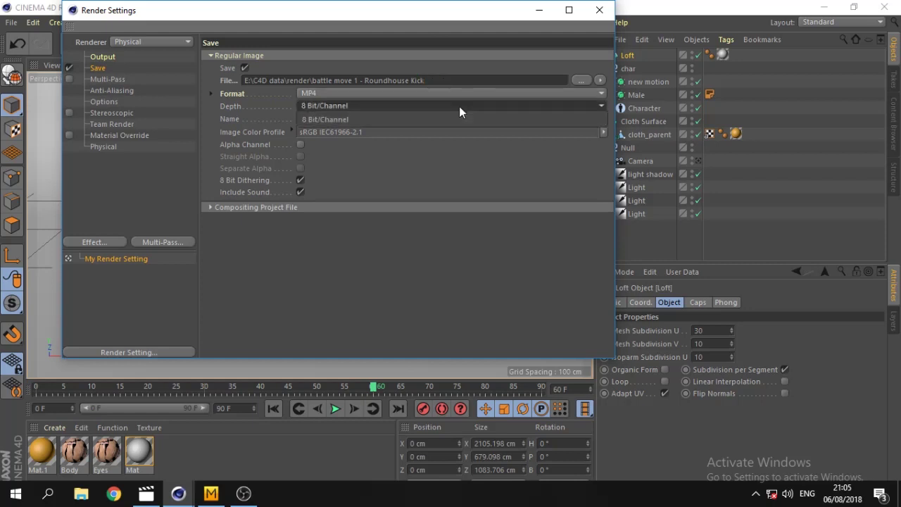
left_click(345, 115)
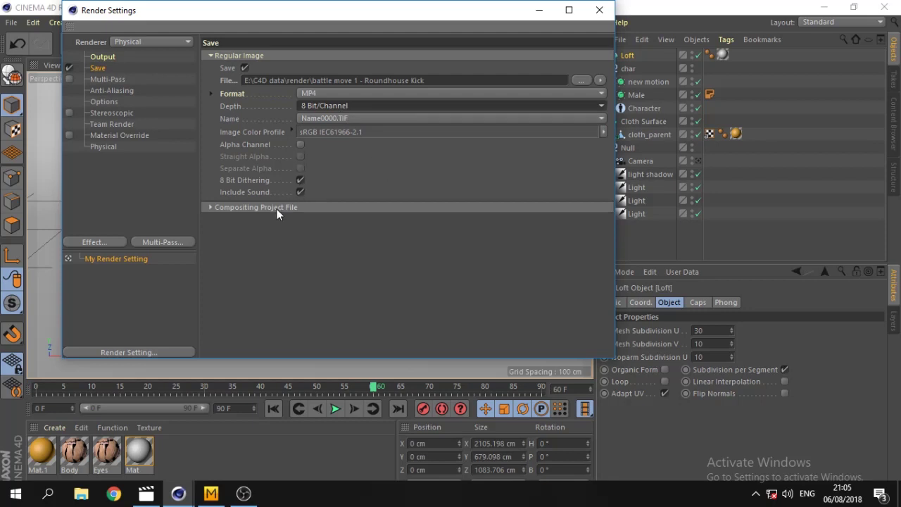
left_click(301, 192)
left_click(237, 206)
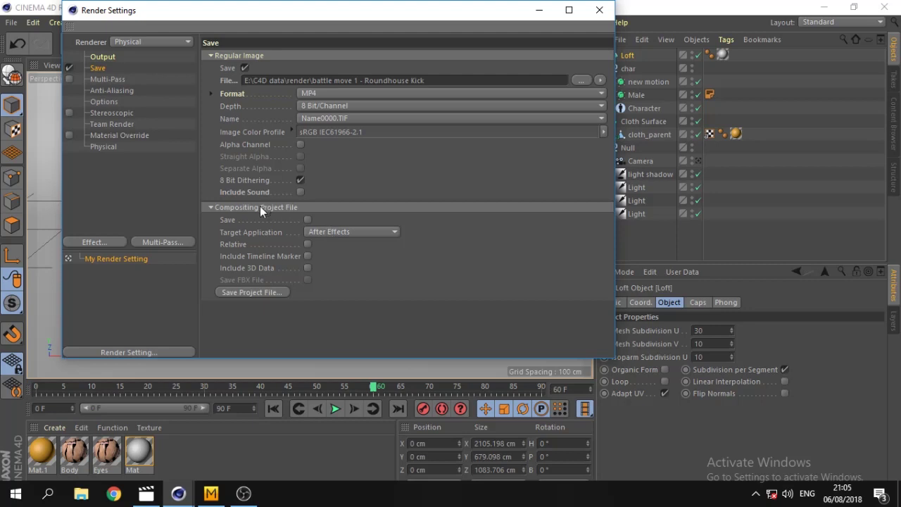
left_click(260, 206)
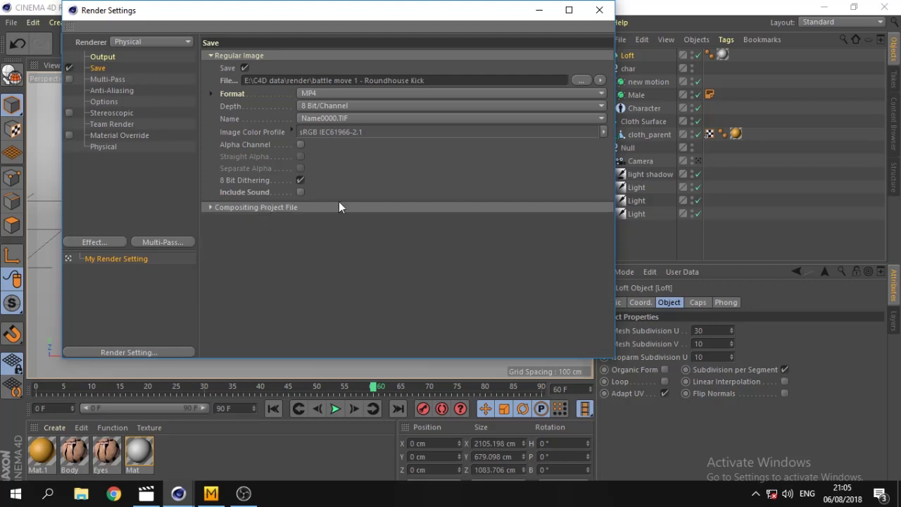
left_click(599, 10)
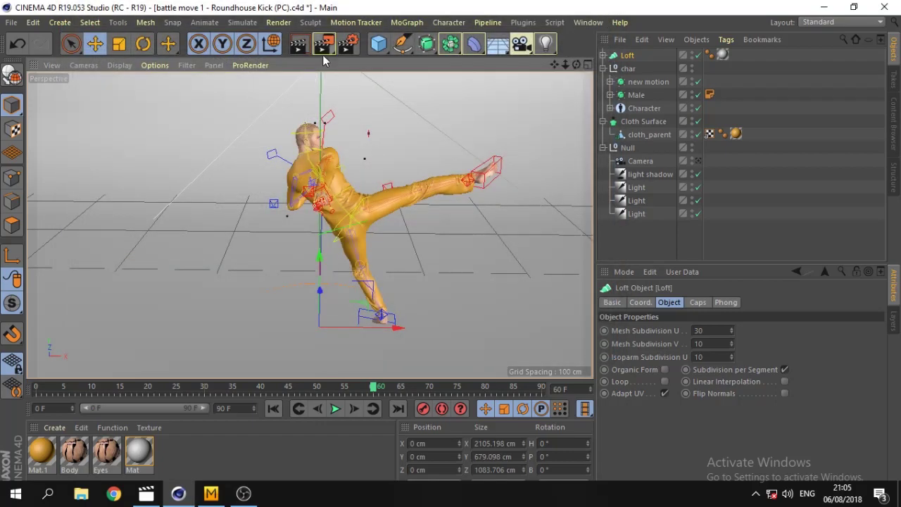
left_click(324, 47)
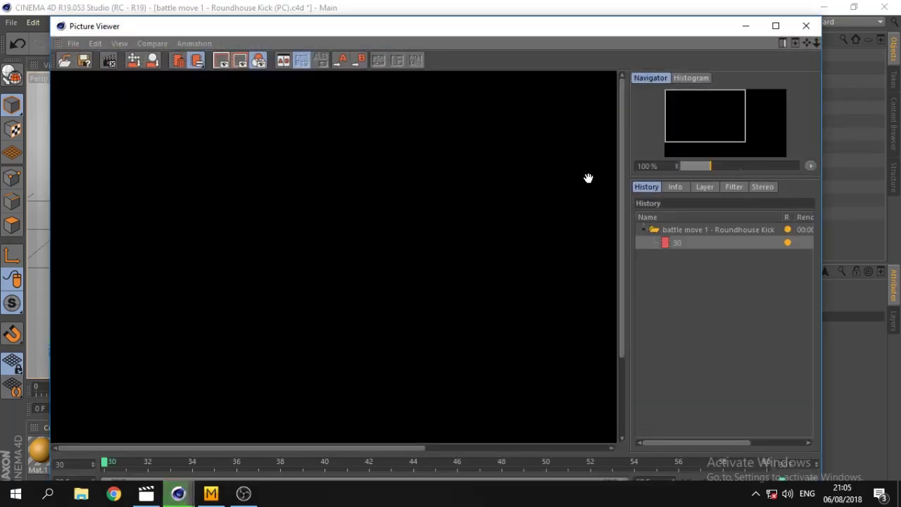